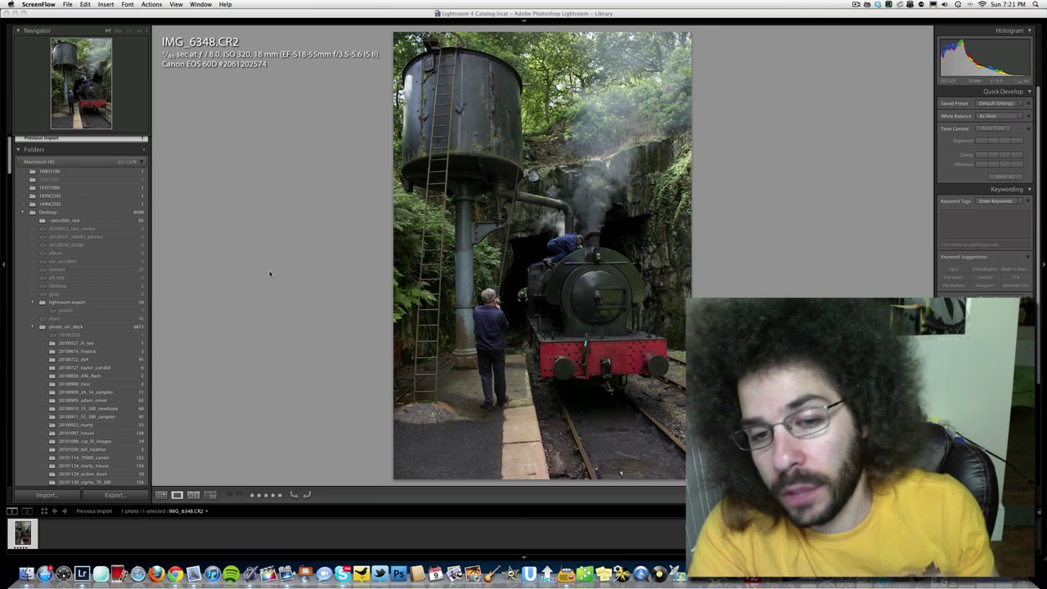
left_click(486, 243)
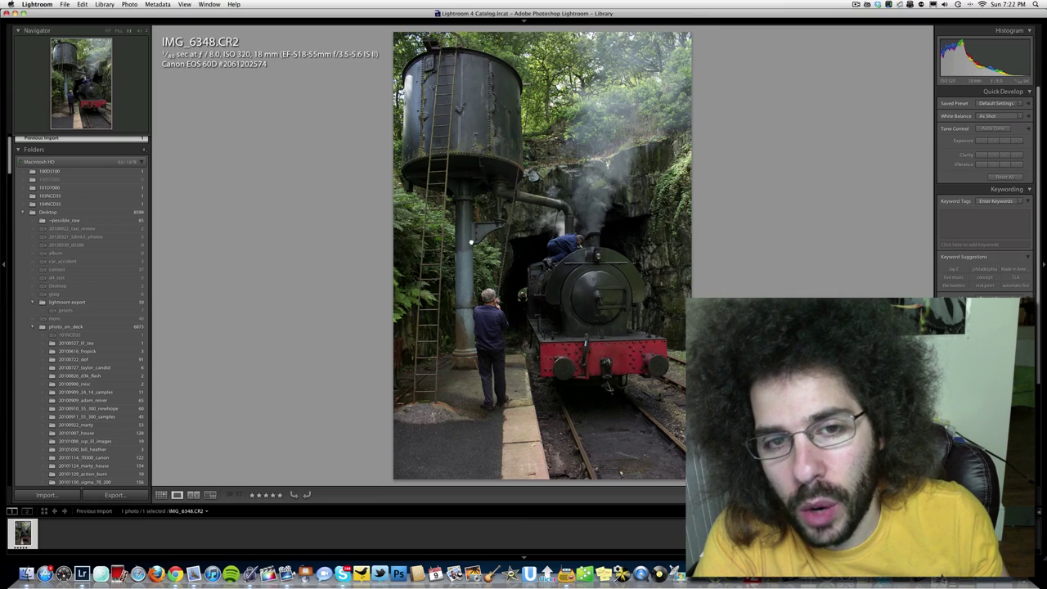
left_click_drag(470, 243, 632, 182)
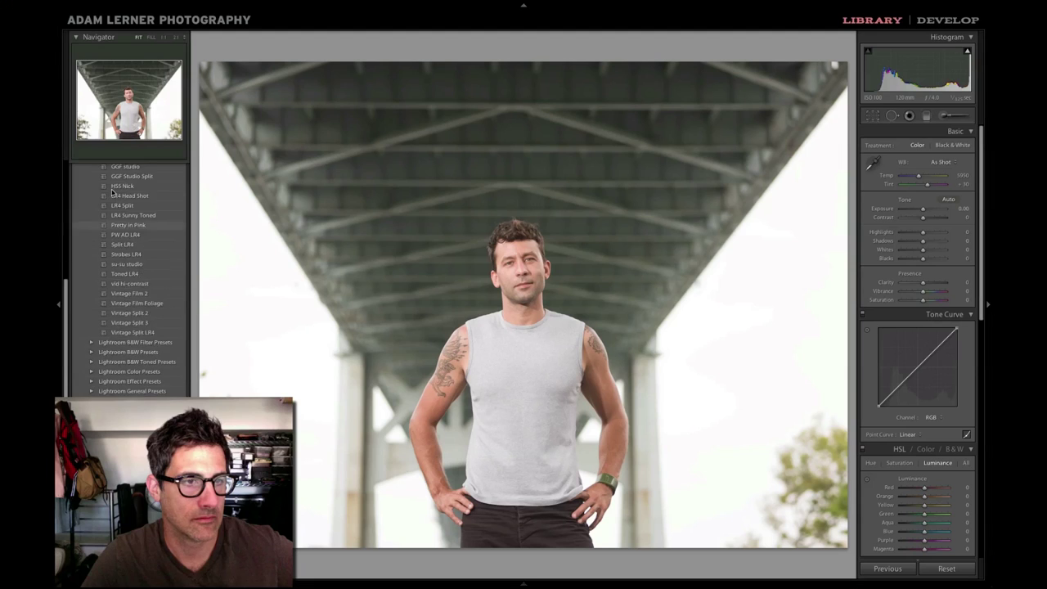
scroll(112, 191, "up", 2)
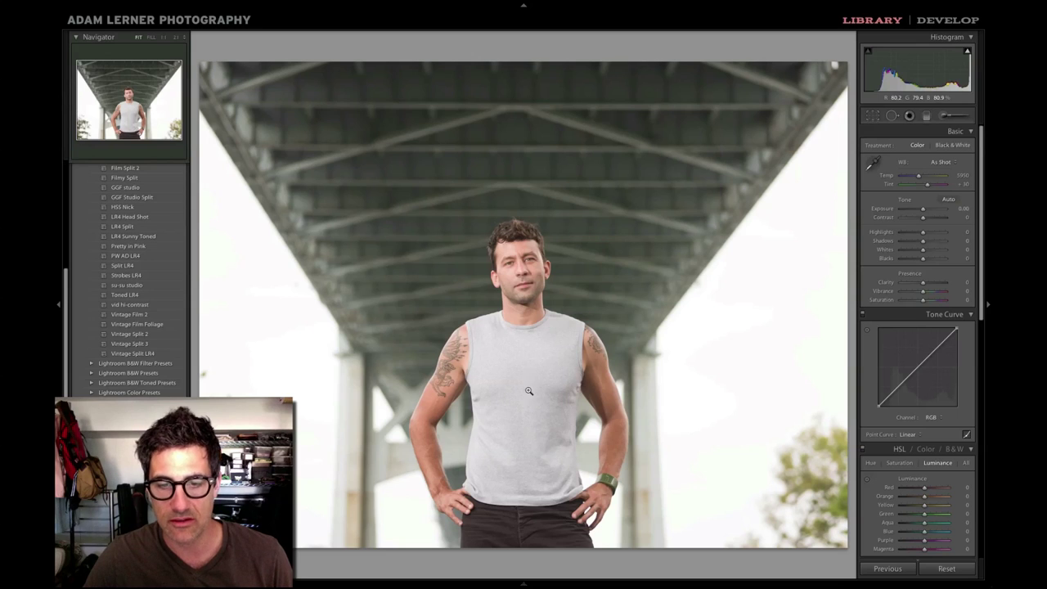
Step: Try a white balance sampled from the man's gray shirt with the White Balance Selector
left_click(885, 159)
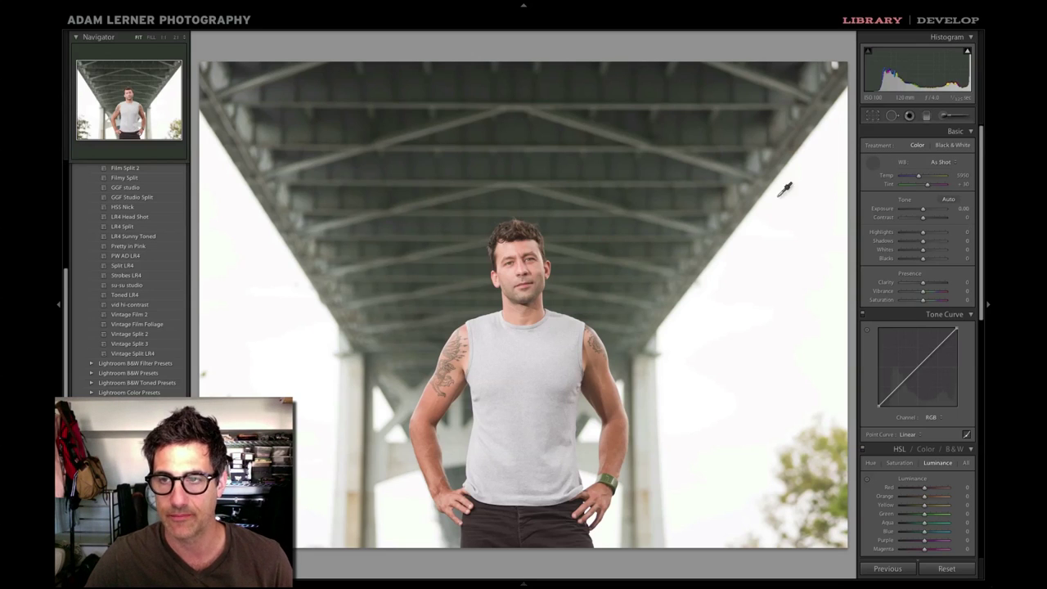
left_click(528, 380)
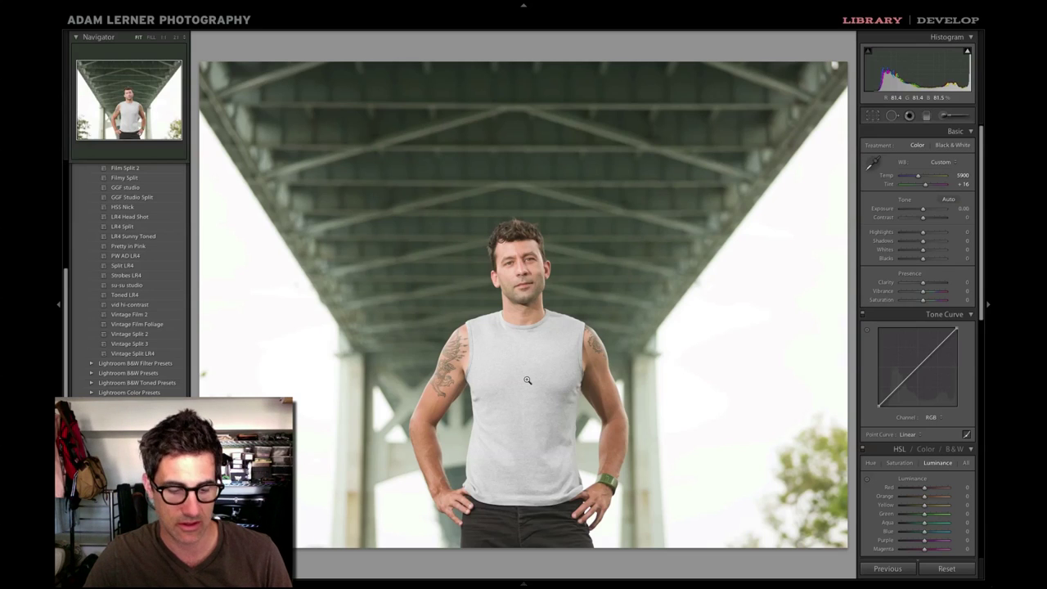
key("ctrl+z")
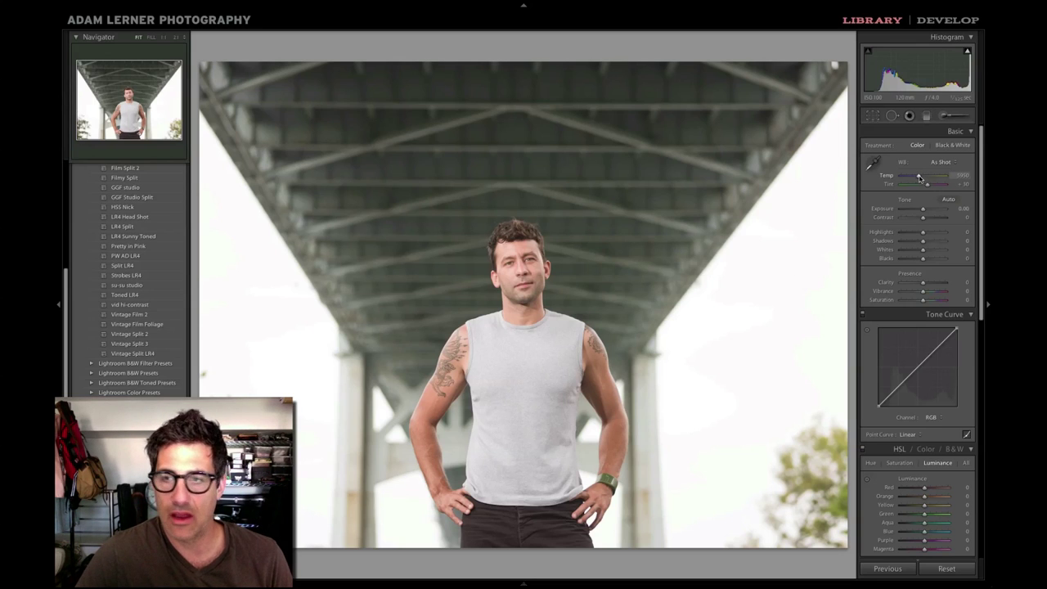
Step: Cool the photo's white balance to a Temp of 5542 and set Highlights to −61
left_click_drag(919, 177, 917, 178)
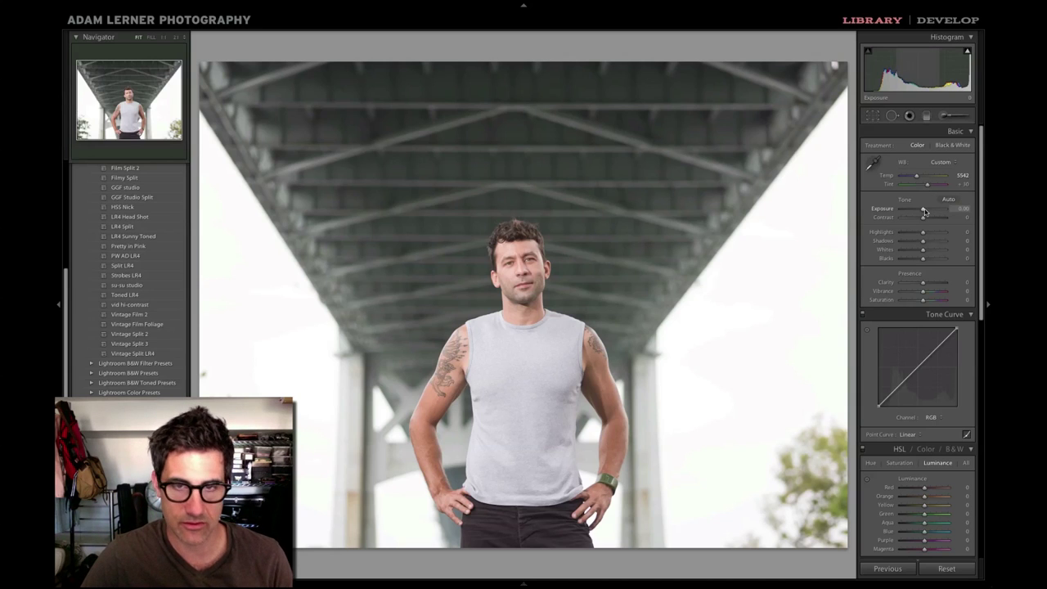
left_click(922, 211, "alt")
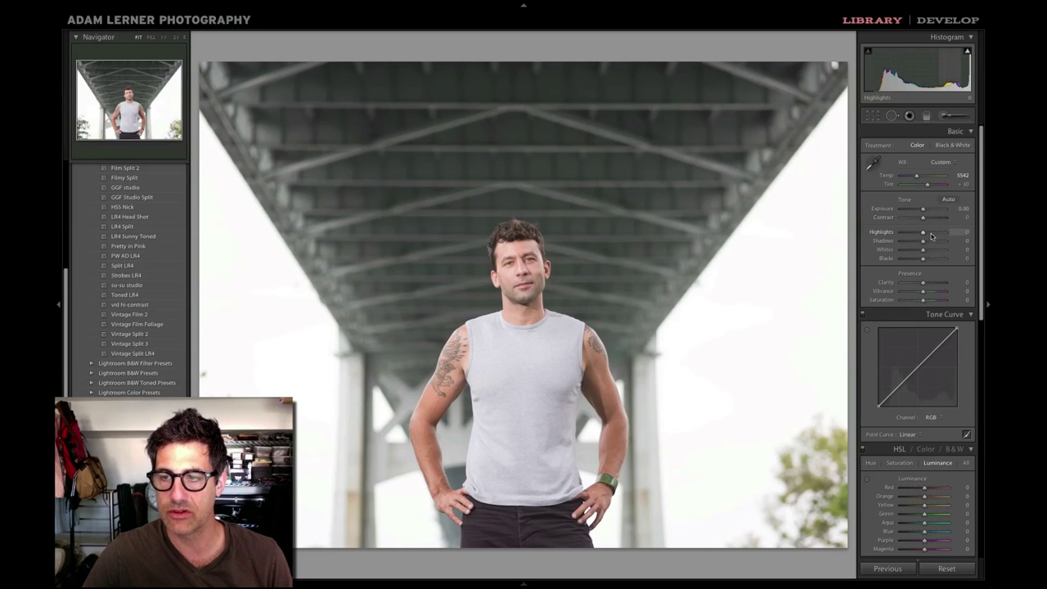
left_click_drag(924, 235, 910, 236)
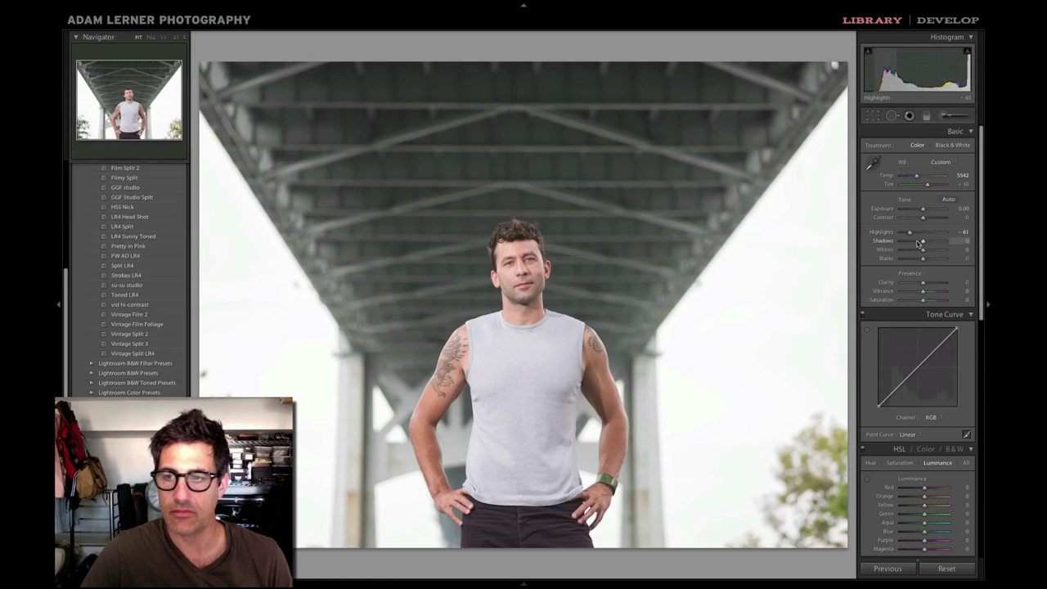
Step: Adjust the photo's tonal range with Blacks at −63, Shadows at +29 and Whites at +8
key("alt")
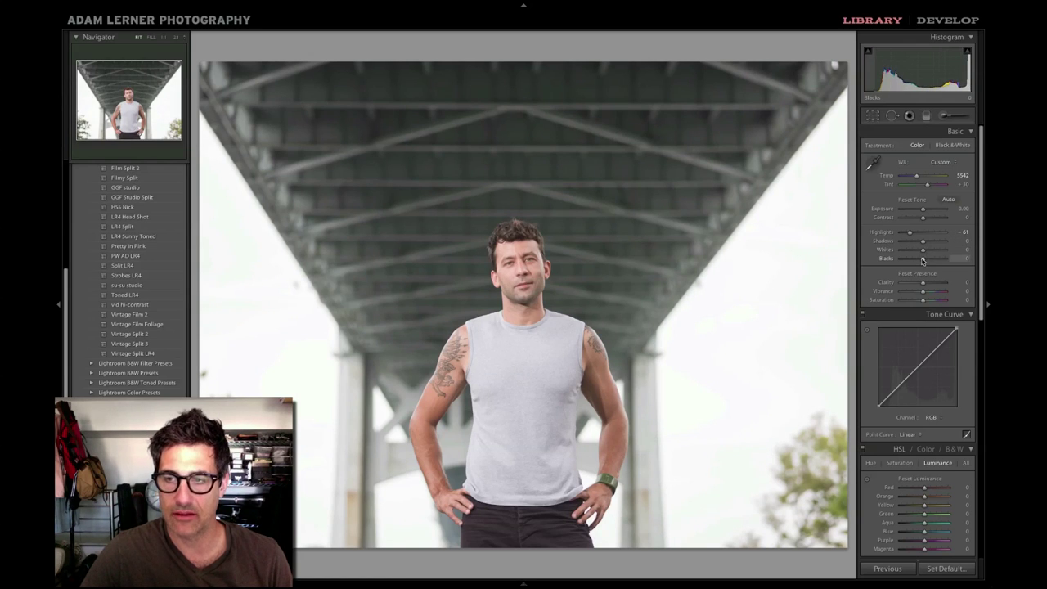
left_click_drag(922, 259, 908, 261)
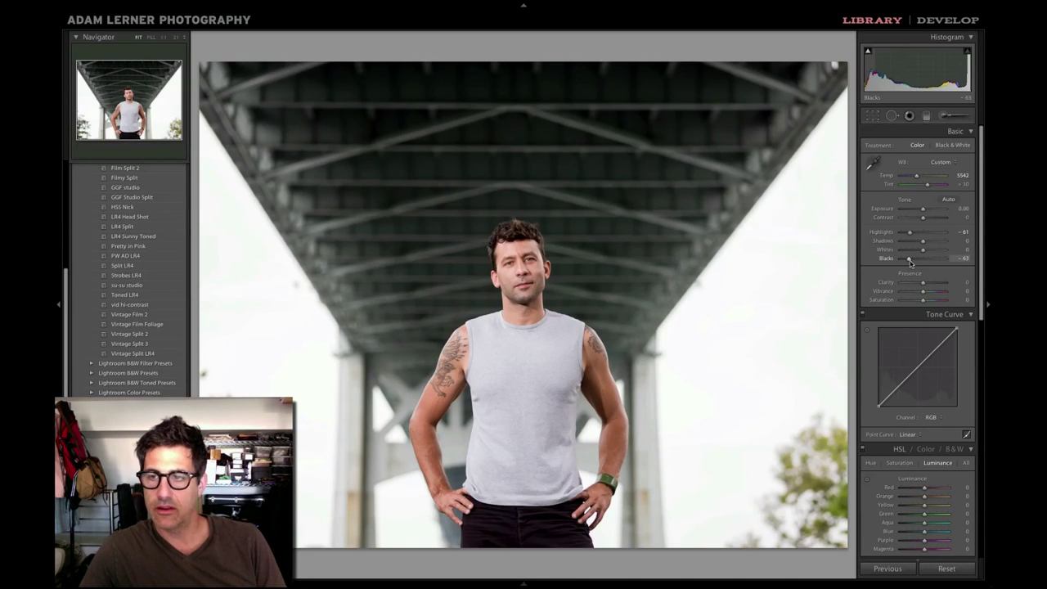
left_click_drag(923, 243, 930, 243)
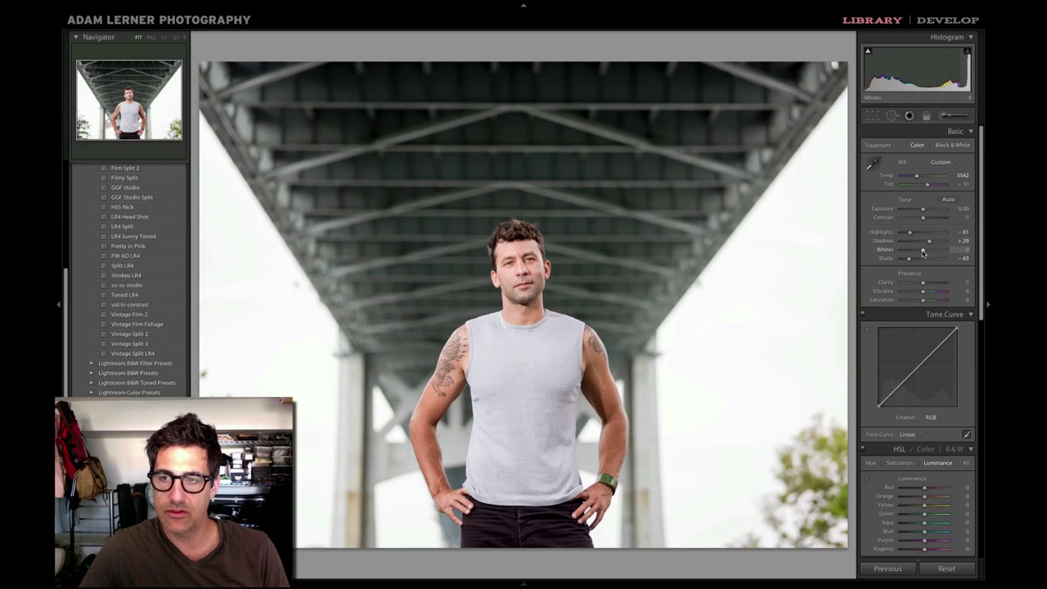
left_click_drag(922, 253, 924, 254)
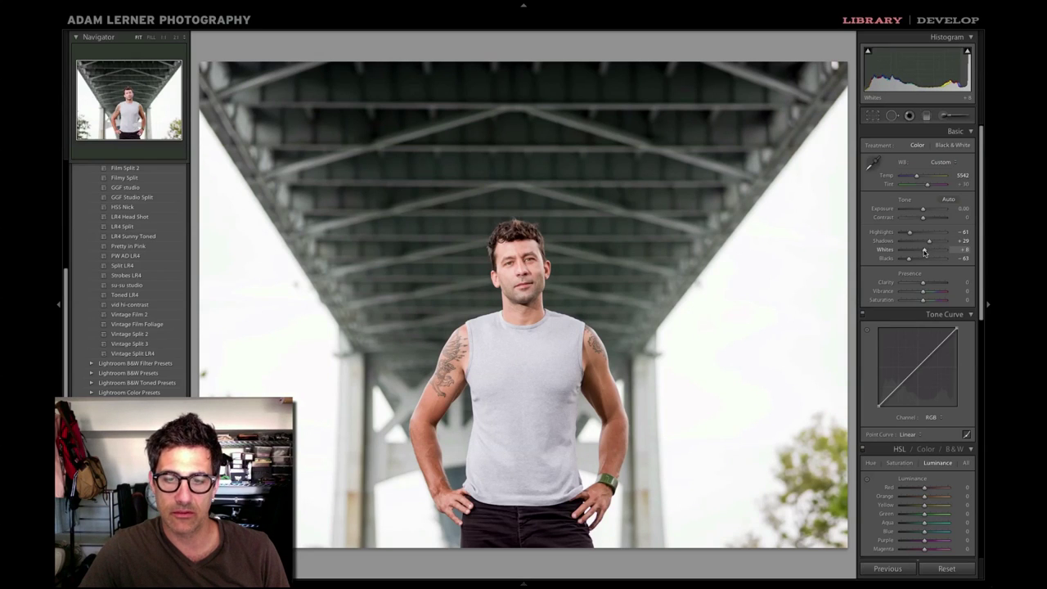
Step: Refine the basic adjustments with Contrast at +29, Clarity at +8 and Exposure at −0.35
left_click_drag(924, 218, 928, 219)
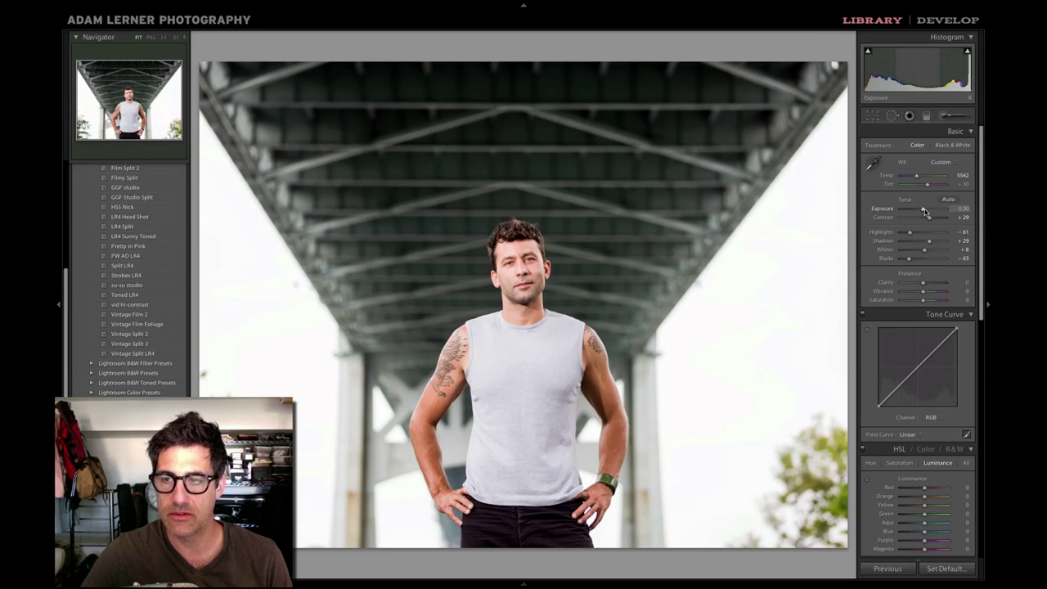
left_click(924, 211, "alt")
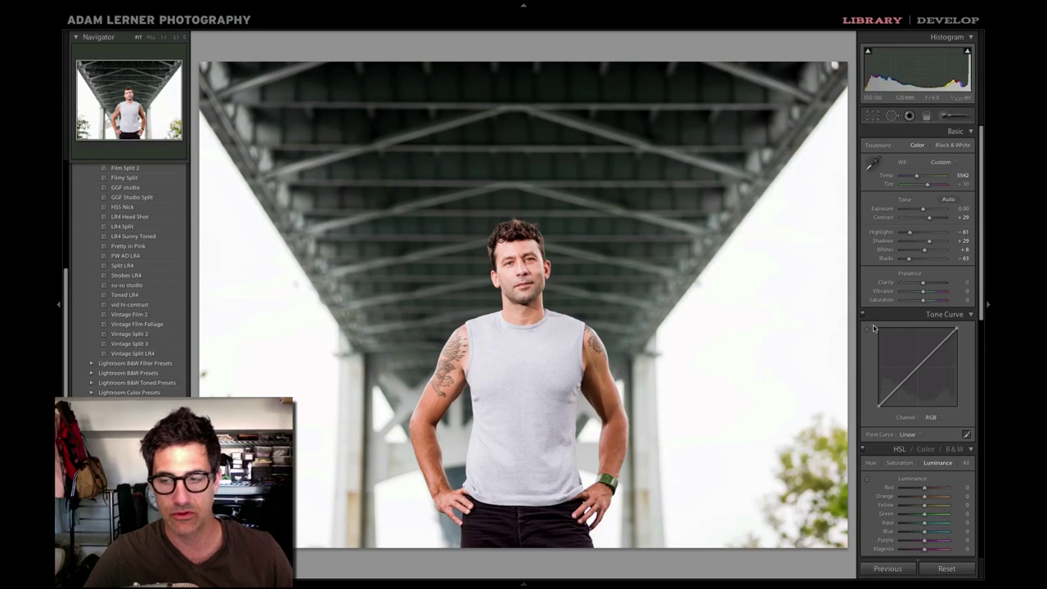
left_click_drag(921, 282, 924, 286)
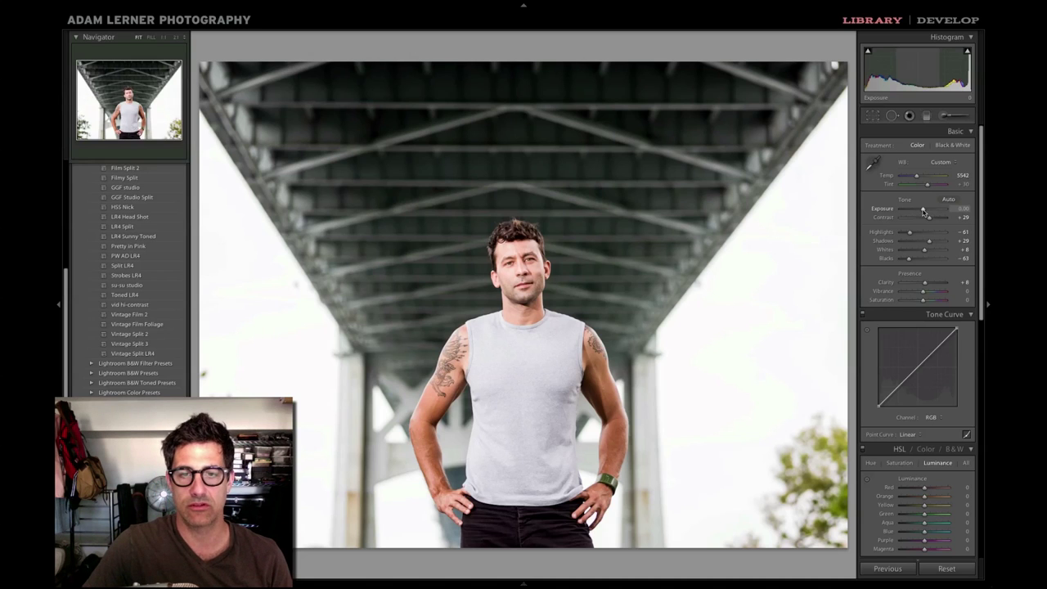
left_click_drag(923, 209, 922, 211)
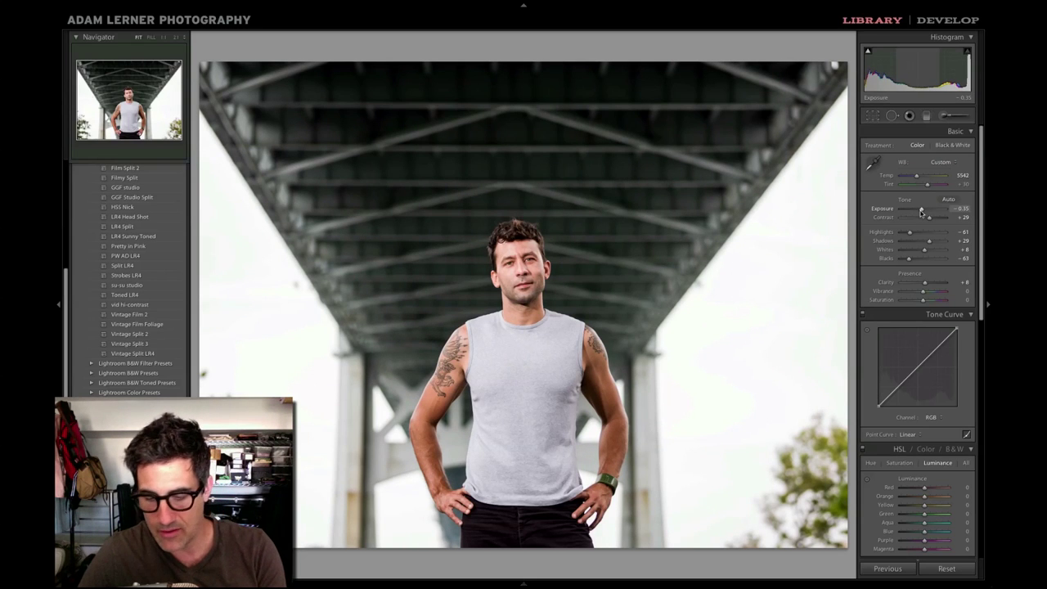
Step: Compare the adjusted portrait with its unedited Before version
key("backslash")
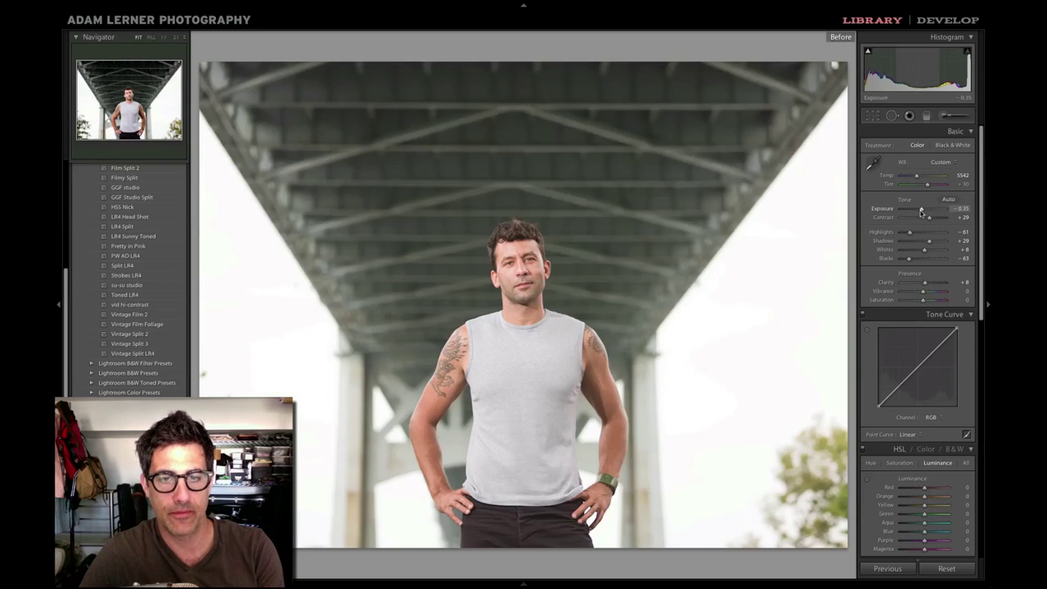
key("backslash")
key("backslash")
key("backslash")
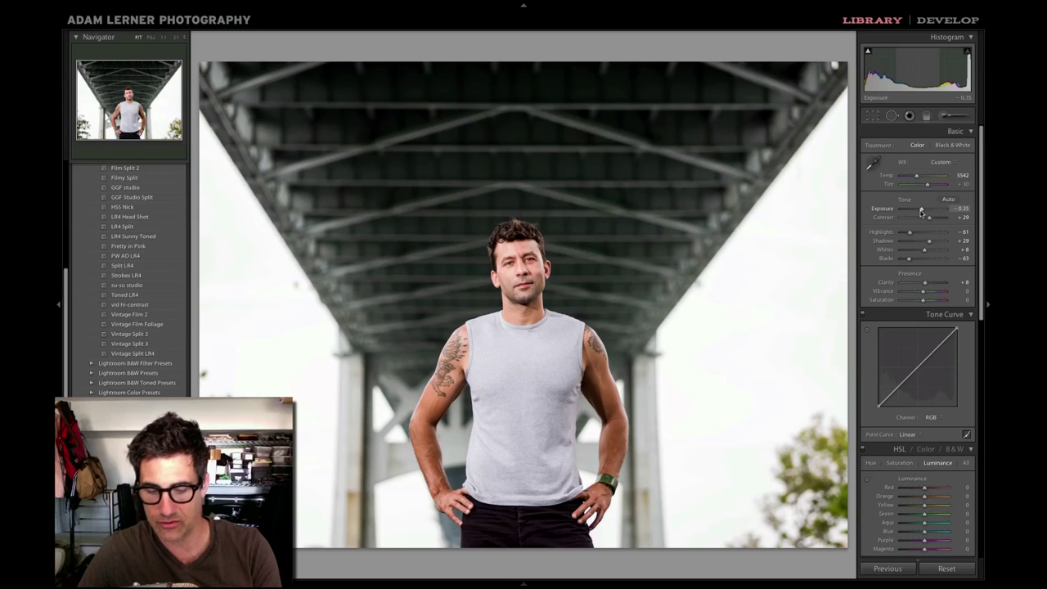
key("i")
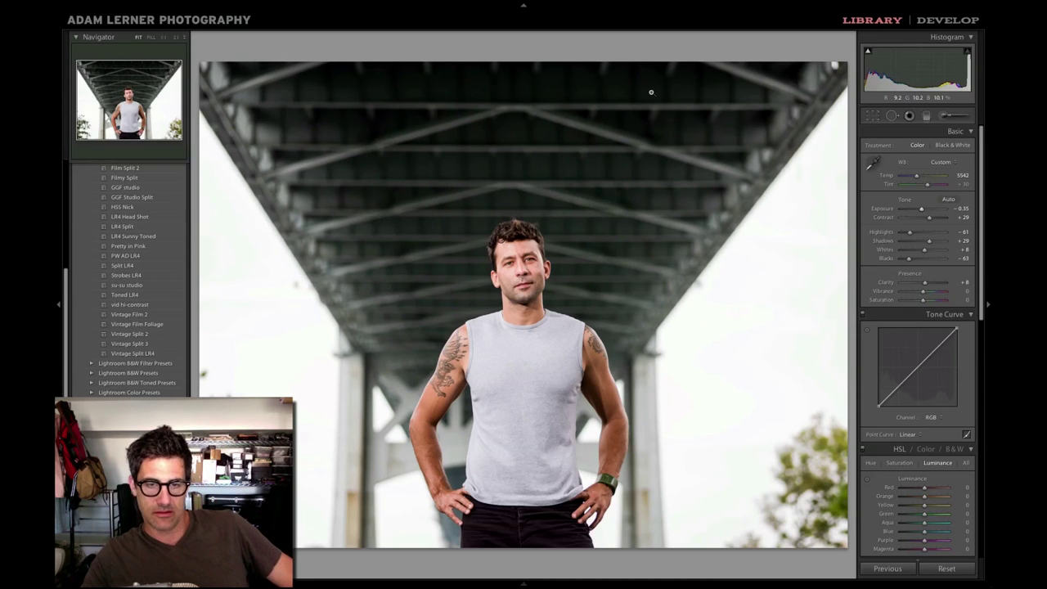
Step: Aim the Detail preview at the man's eye, sharpen with Amount 48 and Masking 67, and check the face up close
scroll(947, 302, "down", 1)
scroll(946, 302, "down", 3)
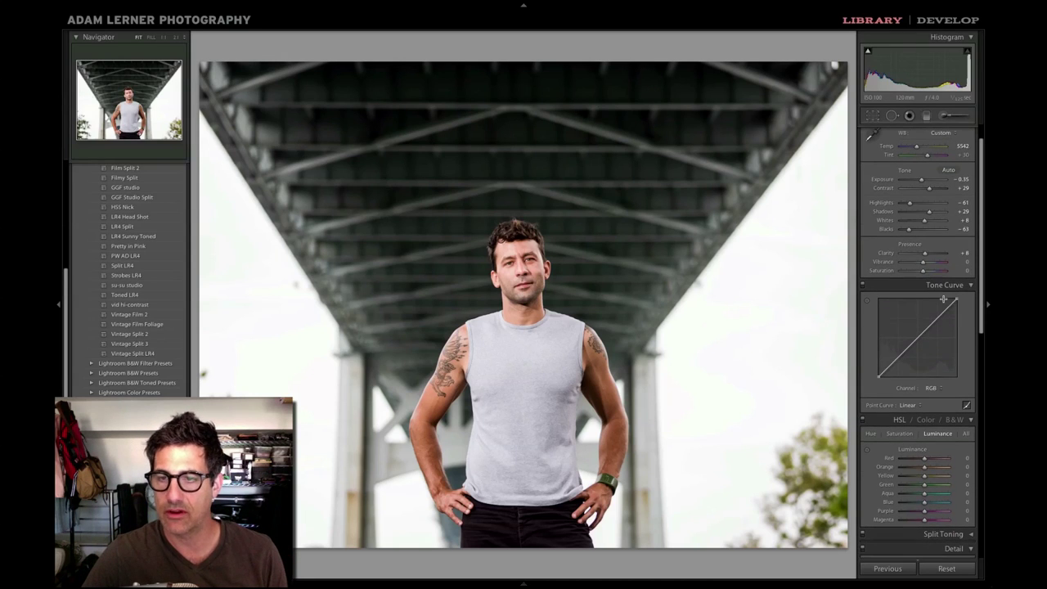
scroll(928, 305, "down", 8)
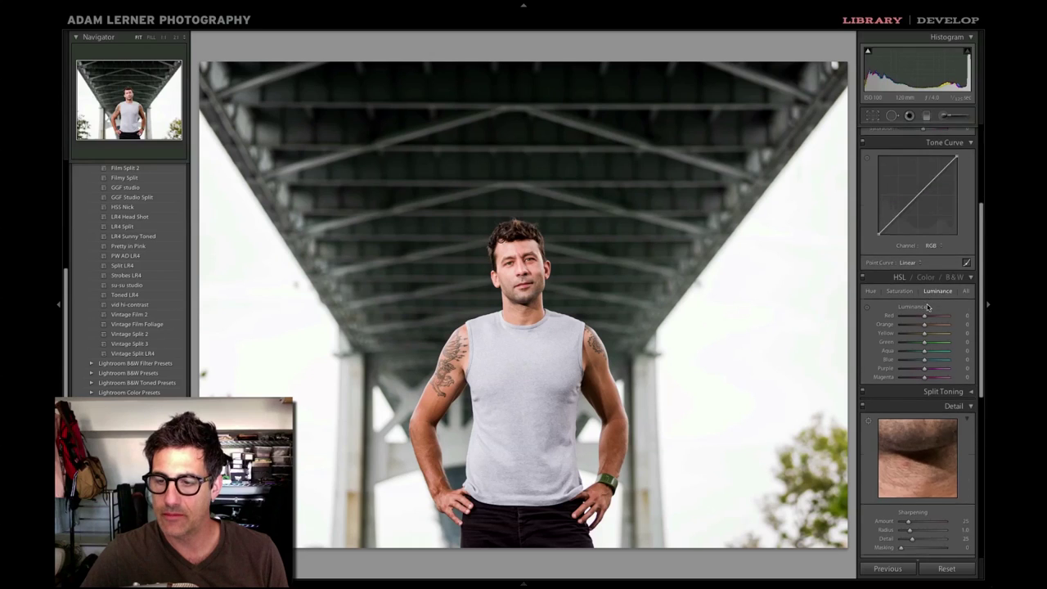
left_click(868, 290)
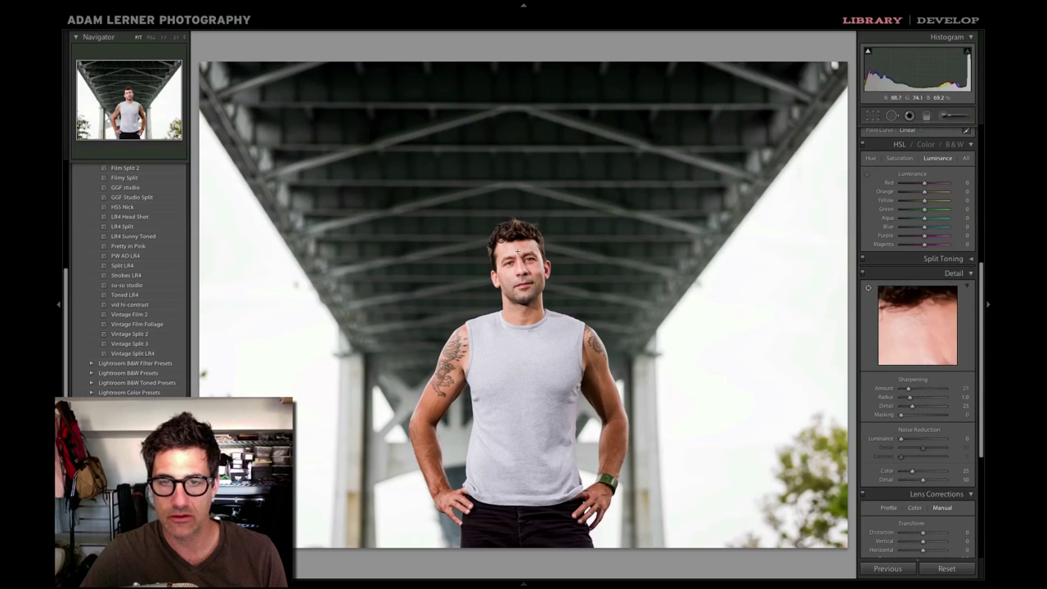
left_click(513, 266)
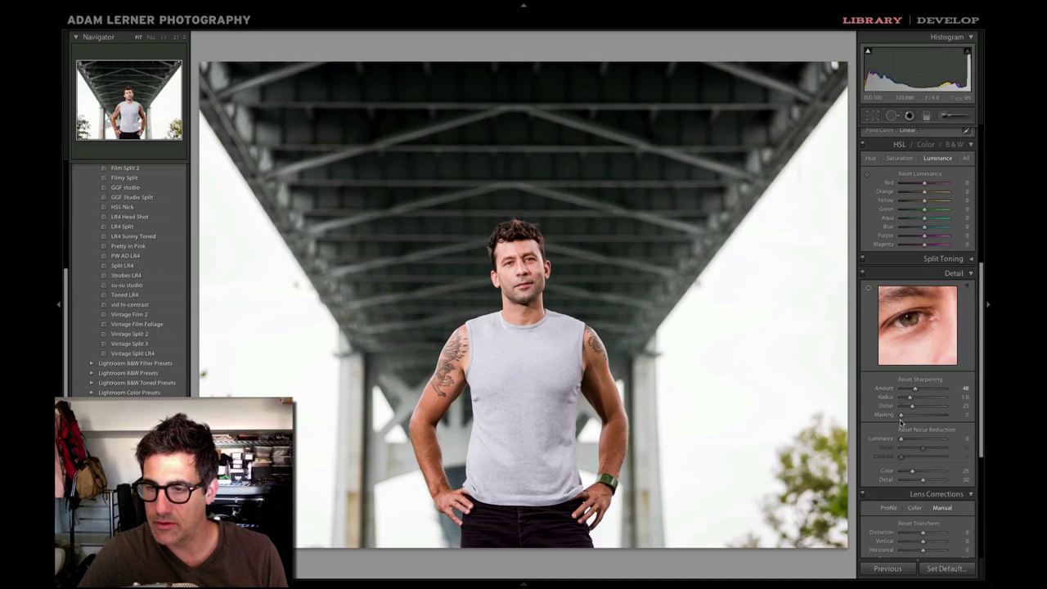
left_click_drag(901, 415, 931, 414)
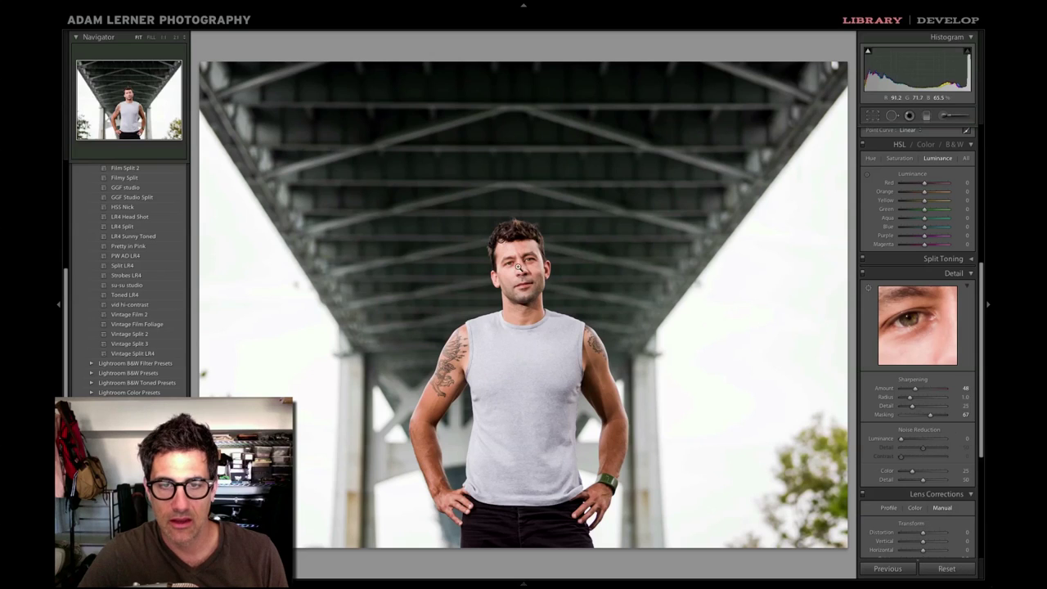
left_click(509, 263)
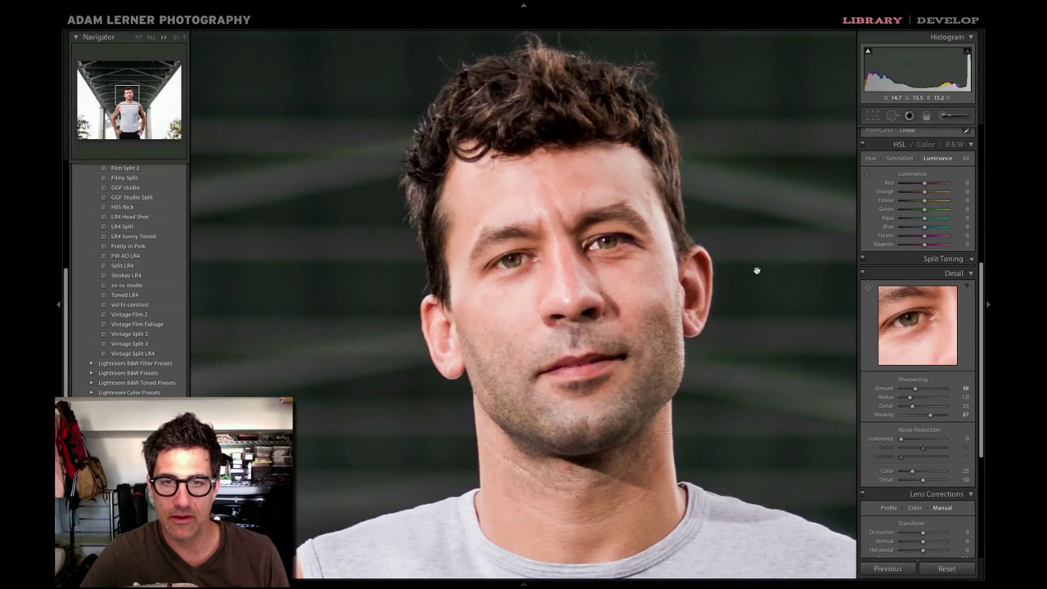
left_click(603, 242)
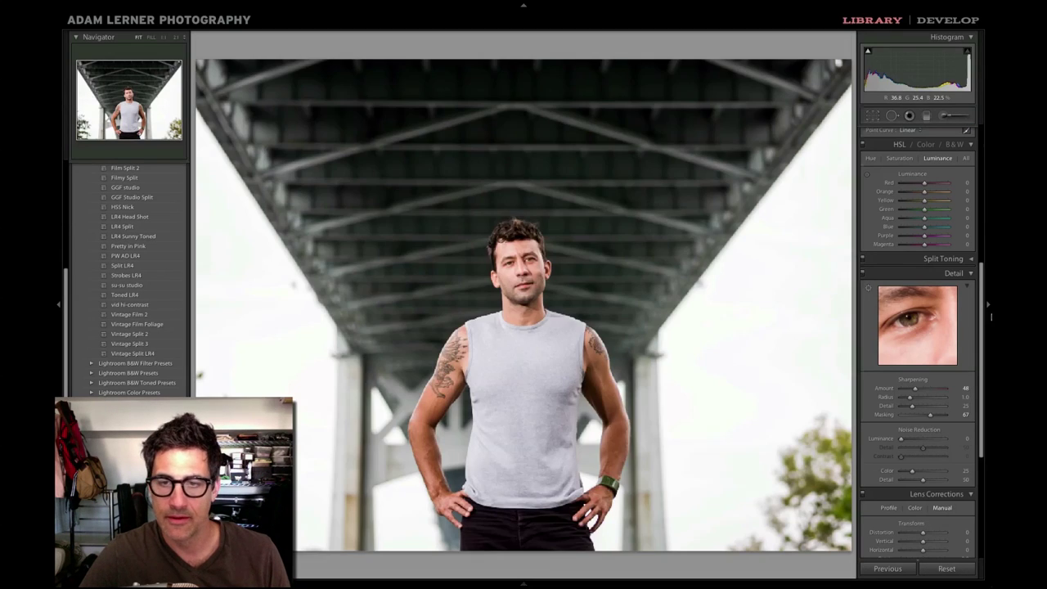
Step: Darken the photo's edges with manual Lens Vignetting at Amount −64 and Midpoint 14
scroll(927, 397, "down", 1)
scroll(927, 397, "down", 5)
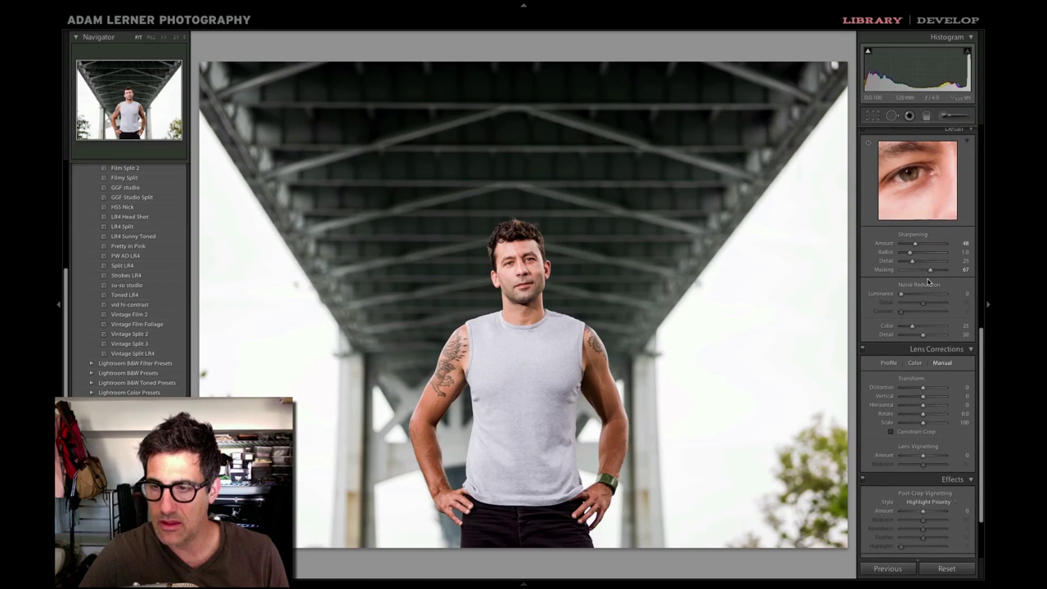
scroll(927, 283, "down", 2)
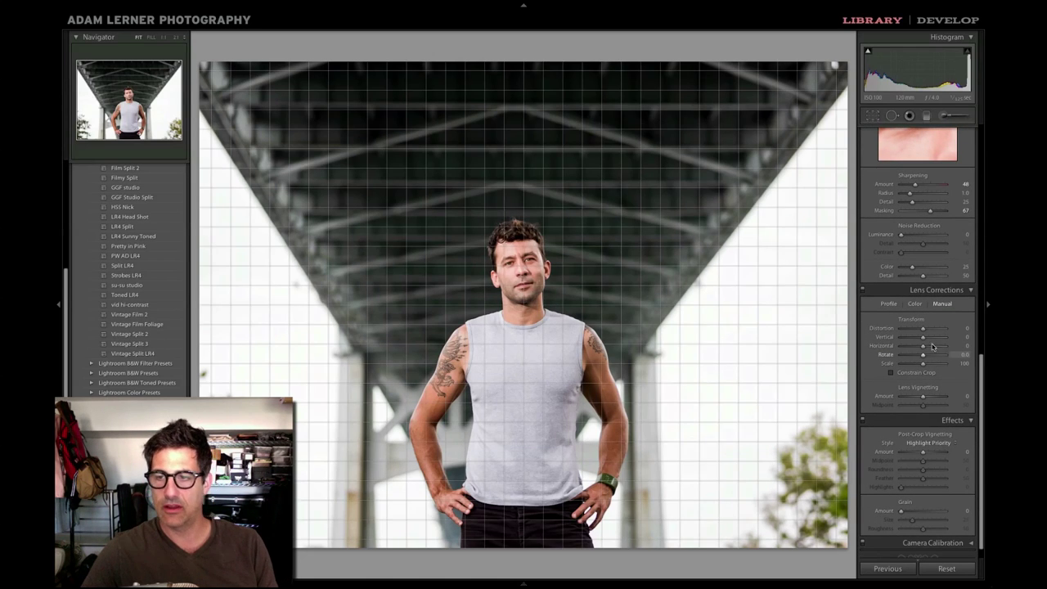
left_click_drag(924, 397, 905, 405)
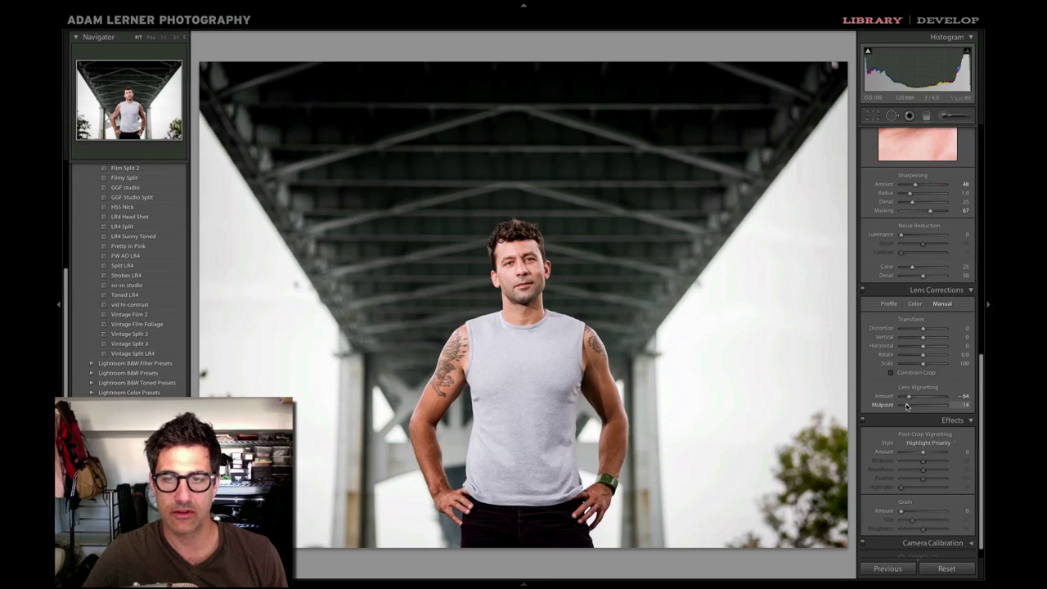
left_click_drag(965, 346, 990, 363)
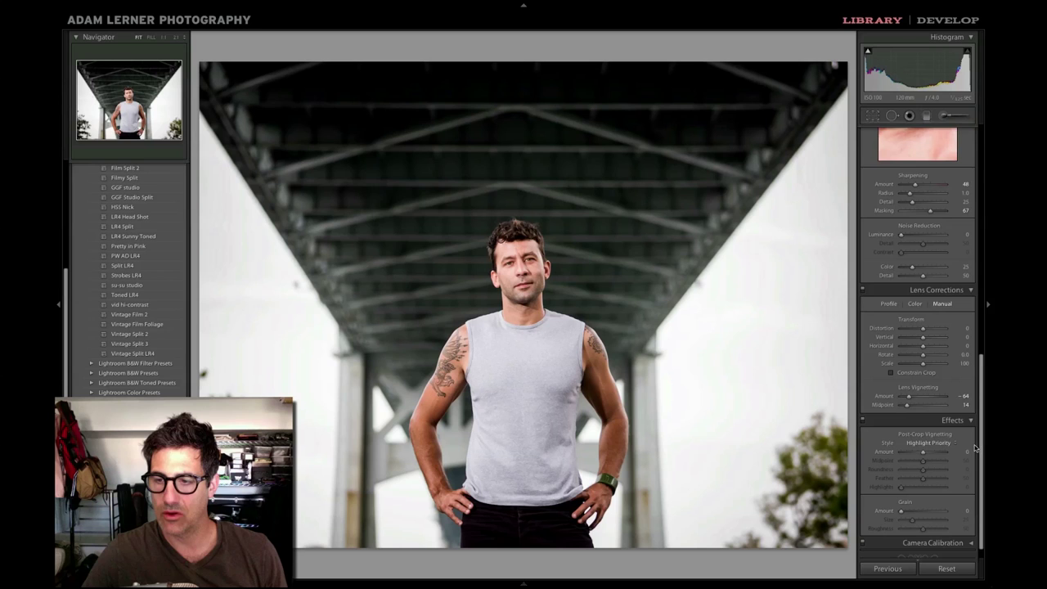
scroll(970, 433, "up", 3)
left_click_drag(963, 427, 959, 415)
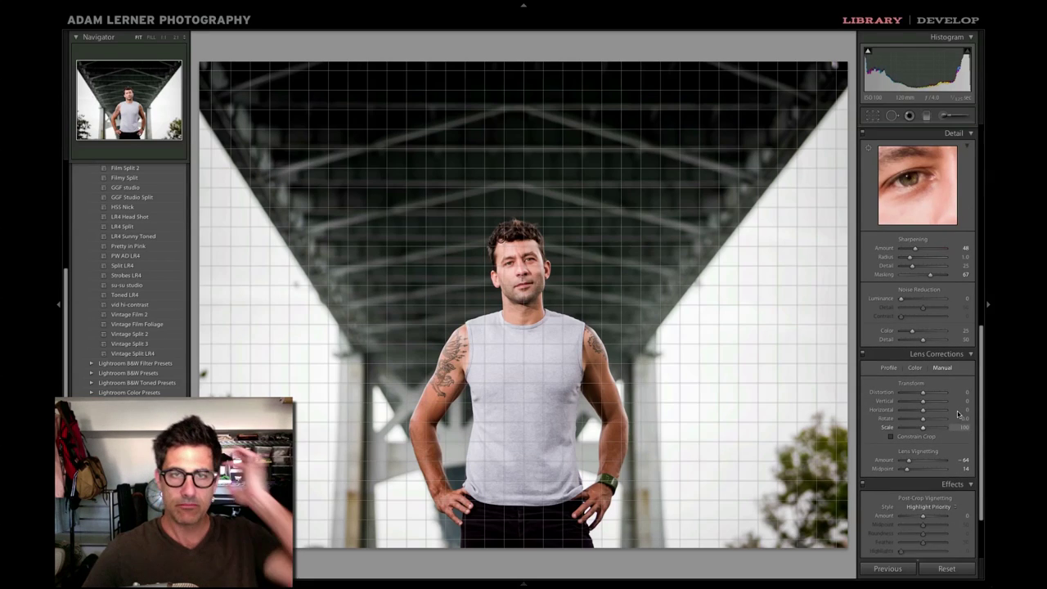
scroll(958, 415, "up", 1)
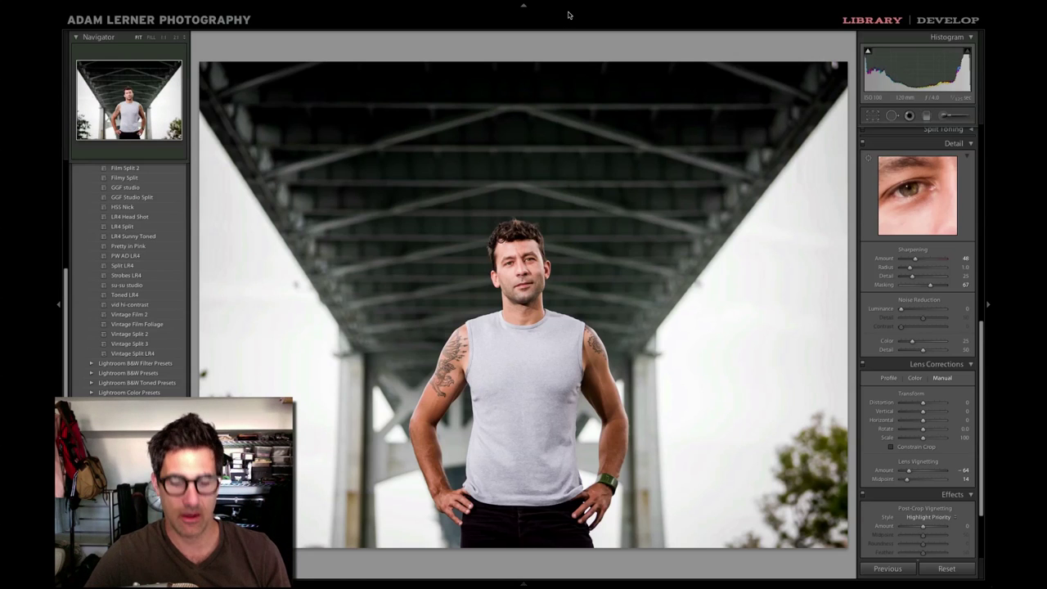
Step: Crop the portrait tighter from the top at the Original aspect ratio and shift the man slightly right within the frame
key("r")
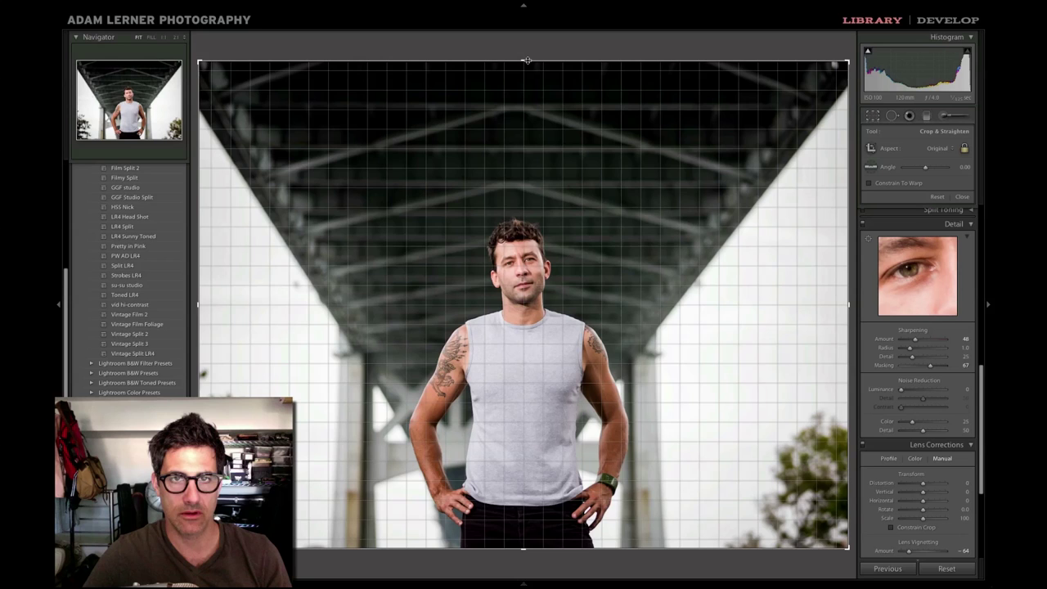
left_click_drag(523, 62, 517, 121)
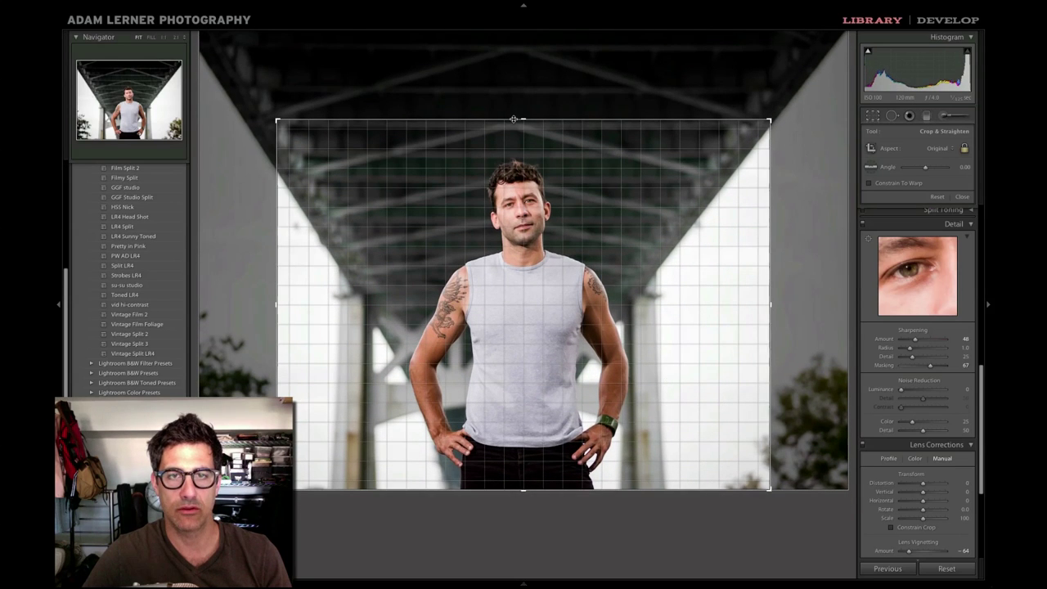
key("Return")
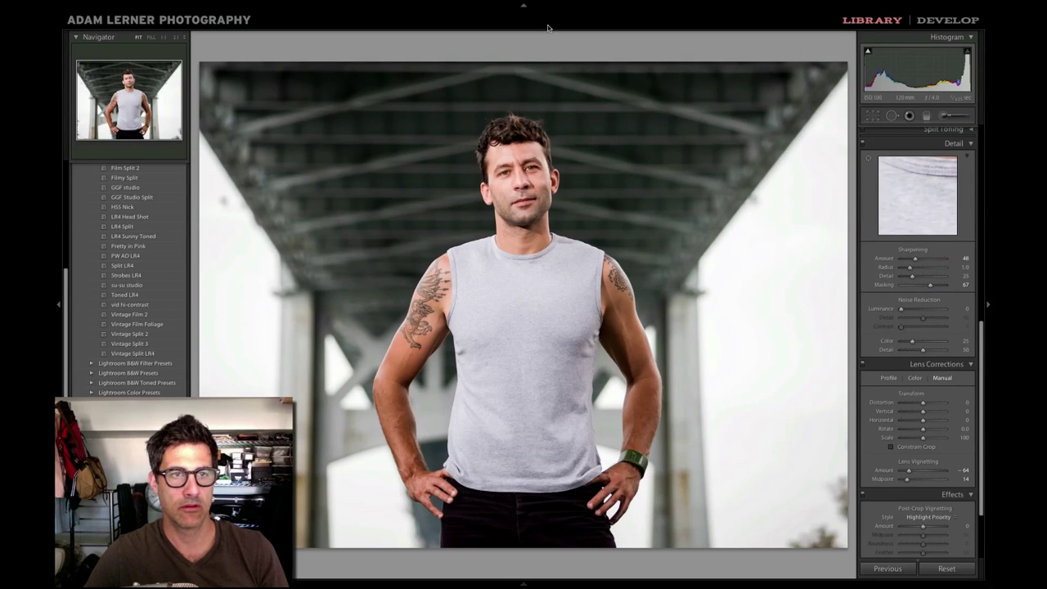
key("r")
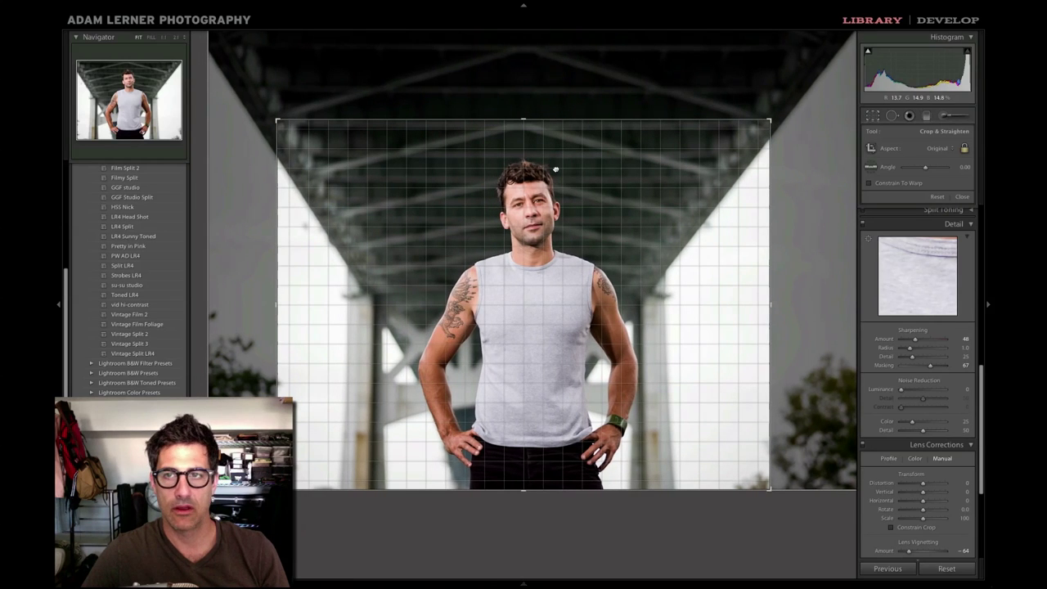
left_click_drag(555, 169, 557, 169)
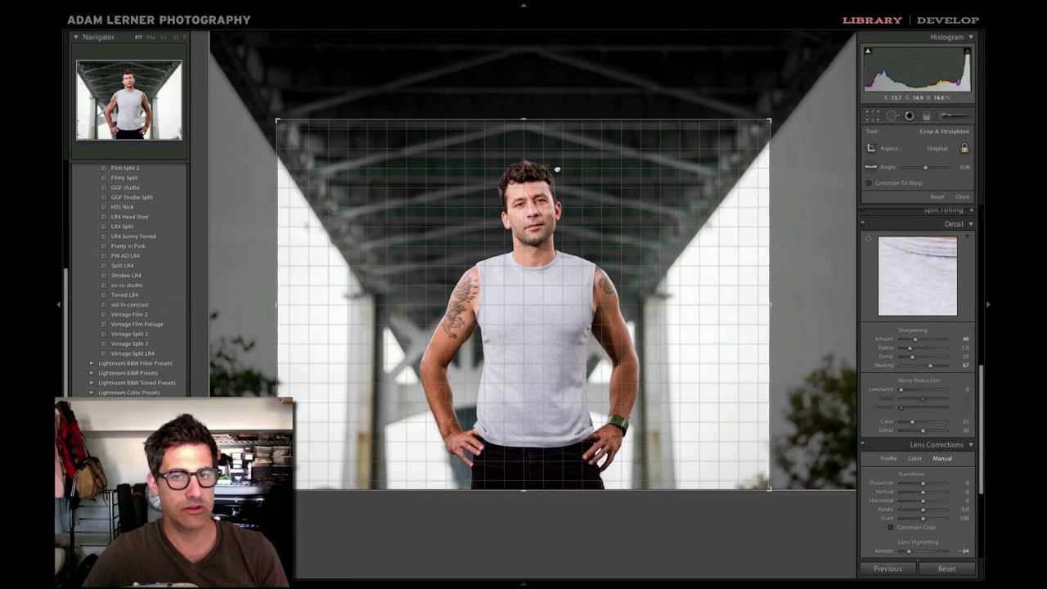
key("Return")
Step: Tighten the crop slightly from its bottom and top edges and nudge the man's position within the frame
key("r")
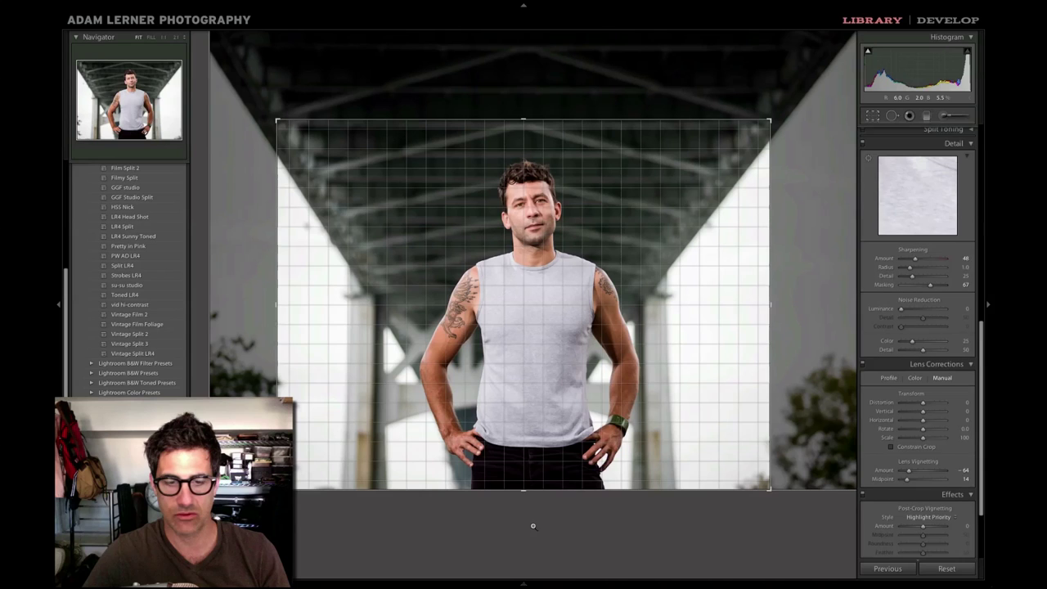
left_click_drag(526, 489, 528, 483)
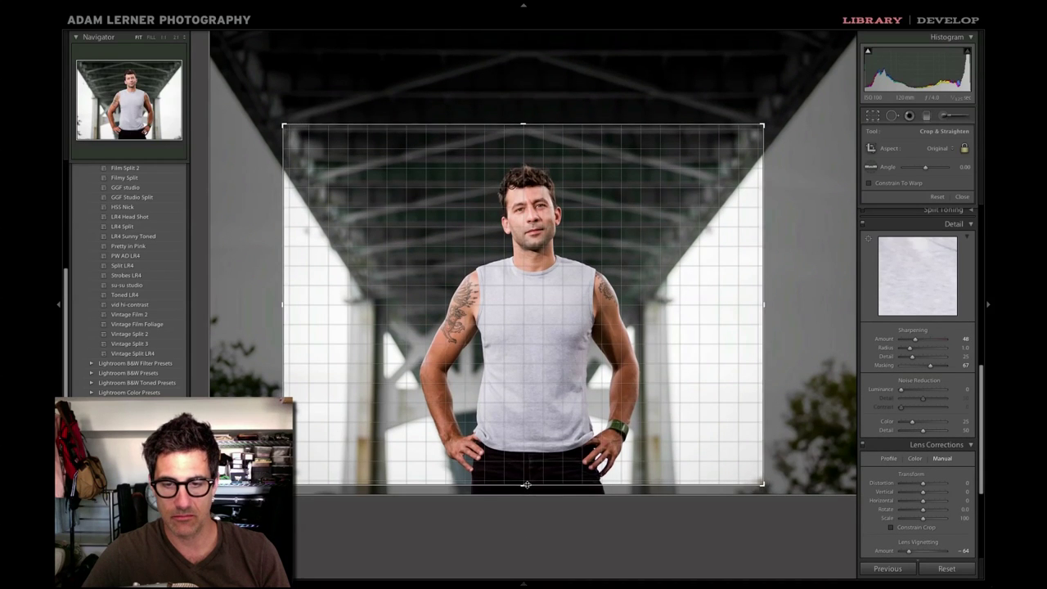
key("Return")
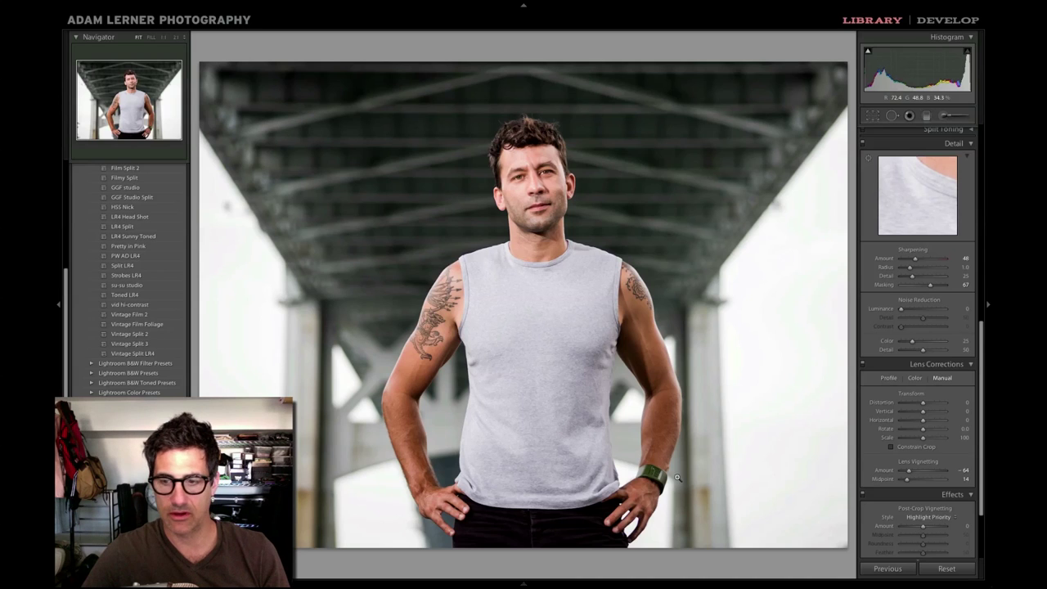
key("r")
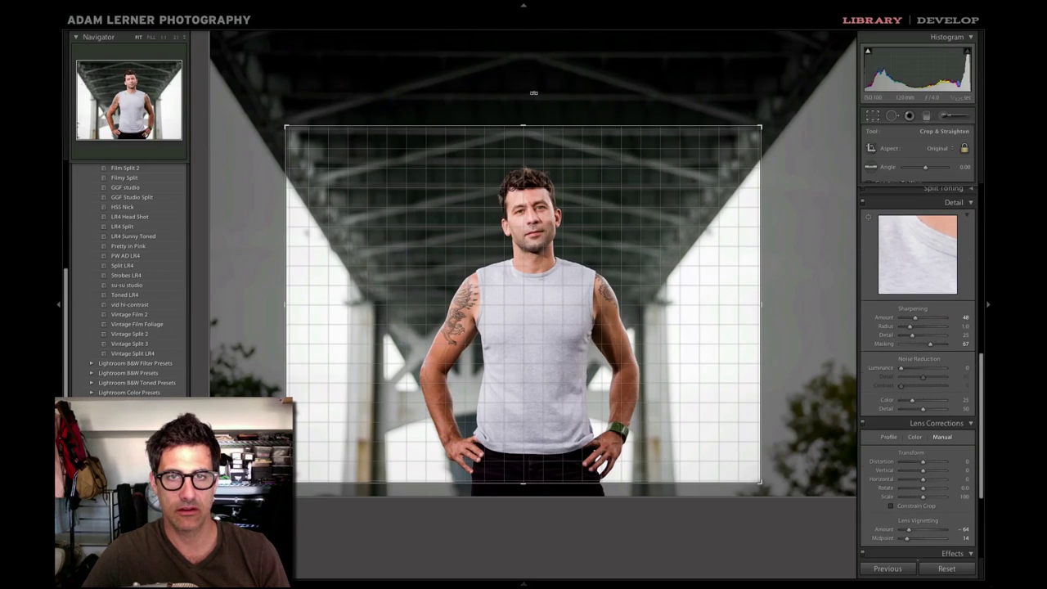
left_click_drag(523, 127, 522, 128)
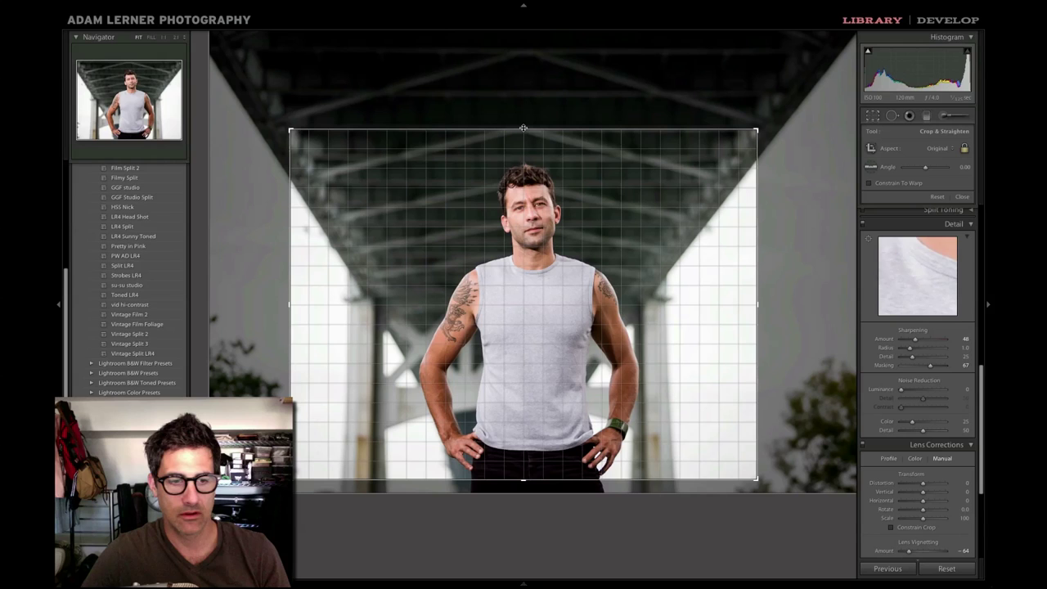
key("Return")
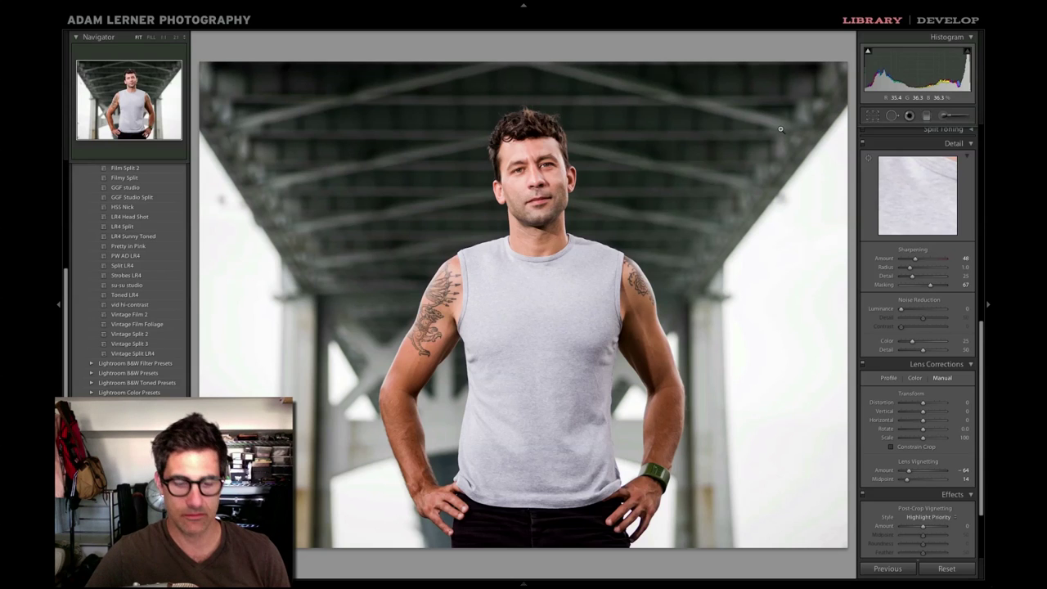
key("r")
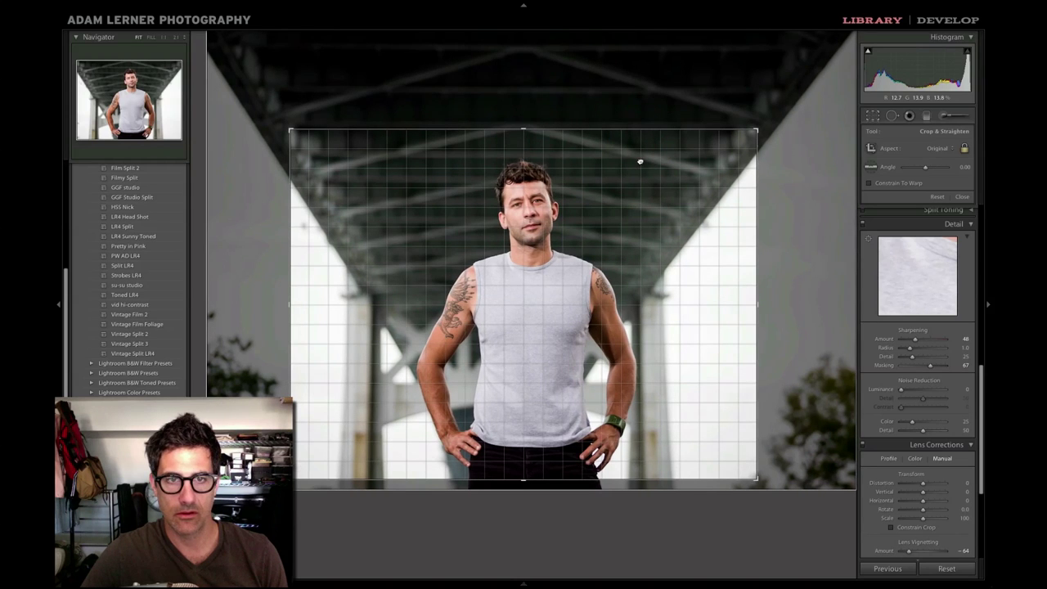
left_click_drag(639, 162, 643, 161)
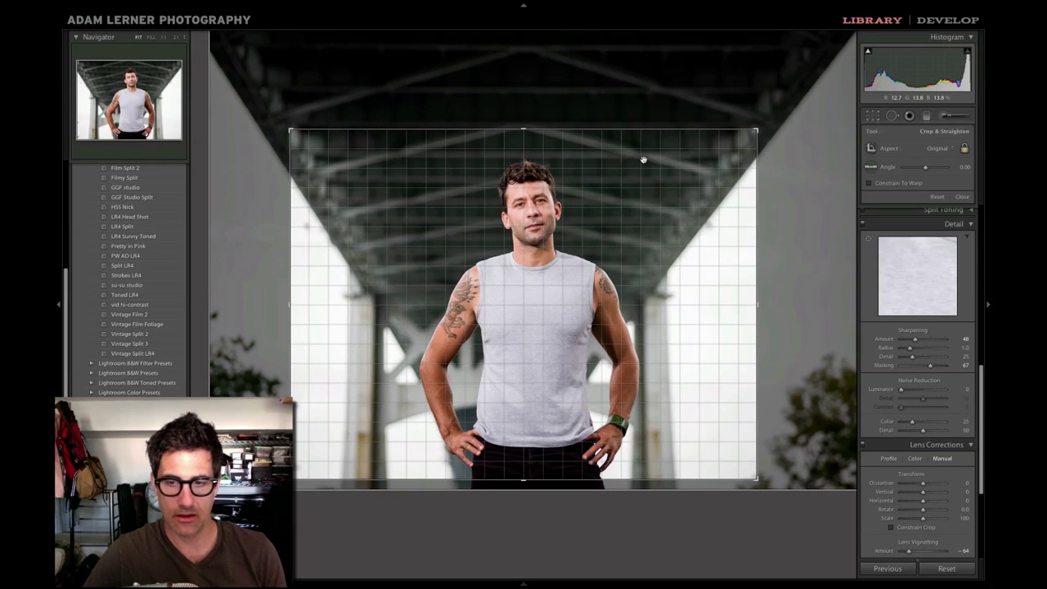
key("Return")
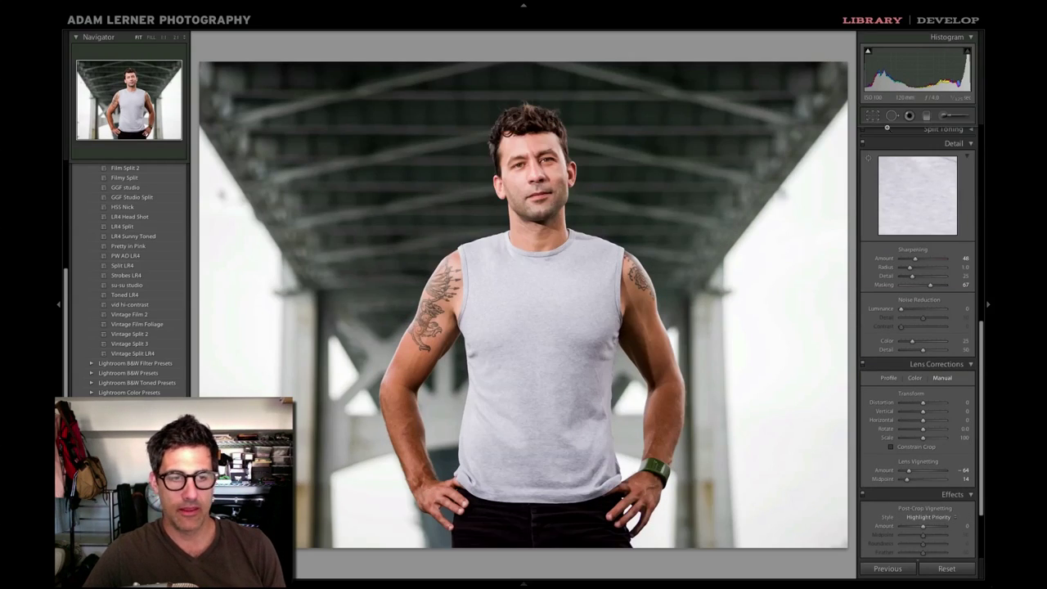
Step: Heal the dark speck in the bright sky beside the bridge's left edge with a size 75 spot at Opacity 100
left_click(892, 115)
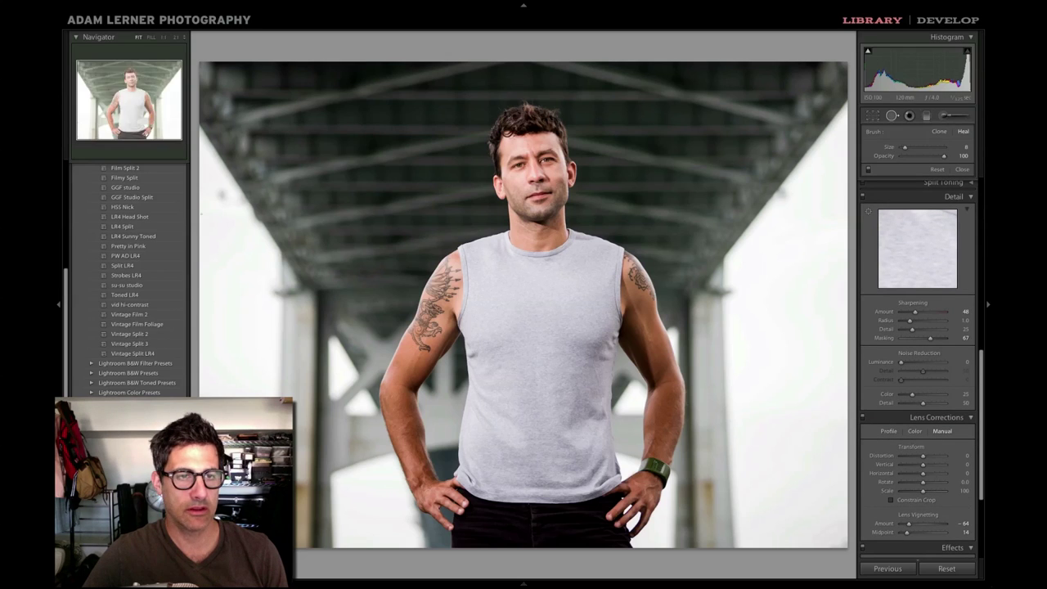
key("bracketright")
key("bracketright")
key("bracketright")
key("bracketright")
key("bracketright")
key("bracketright")
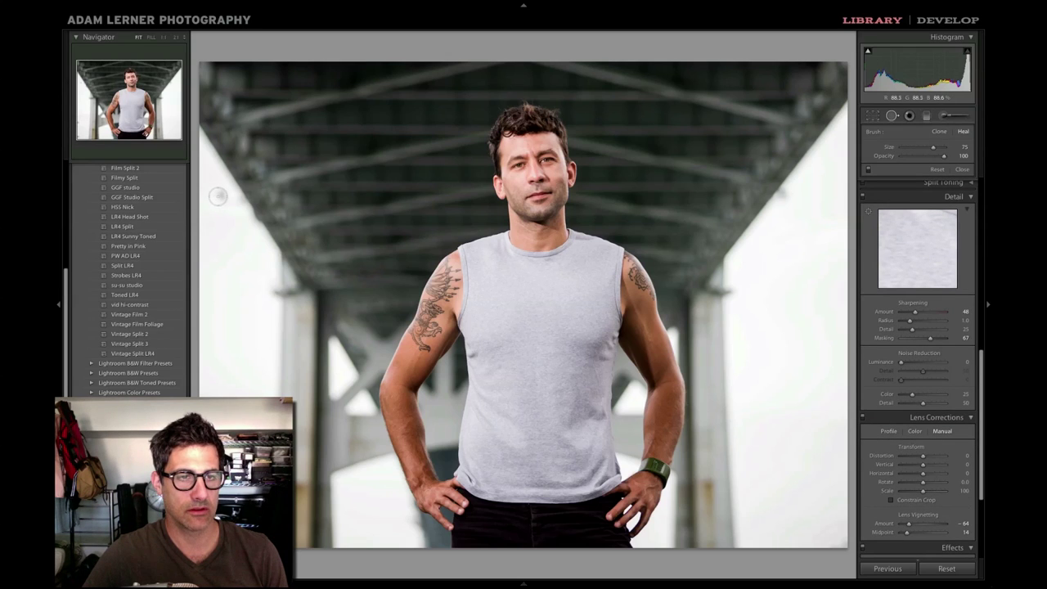
left_click(219, 193)
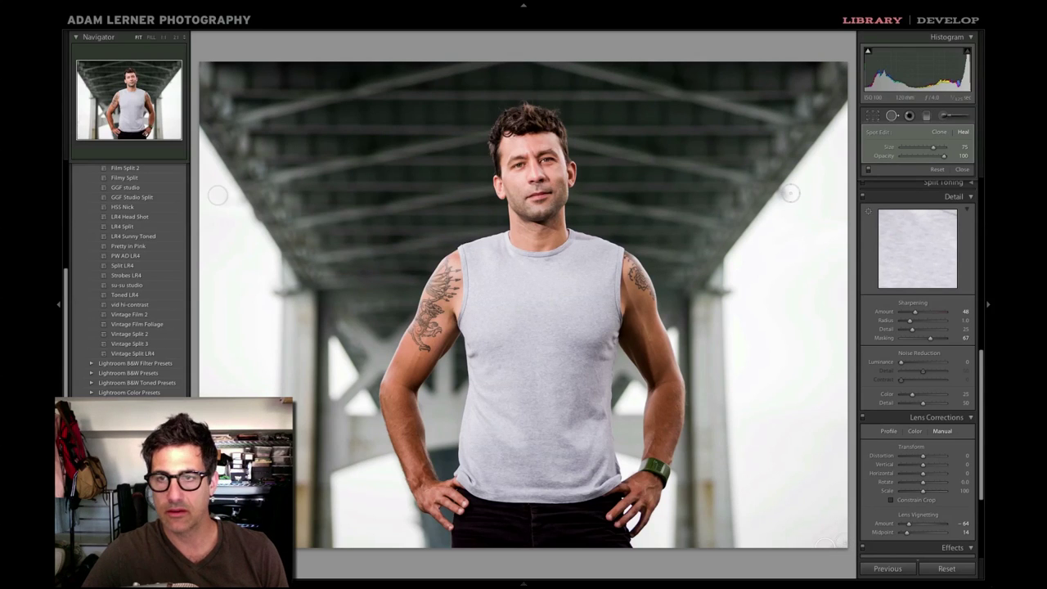
left_click(963, 170)
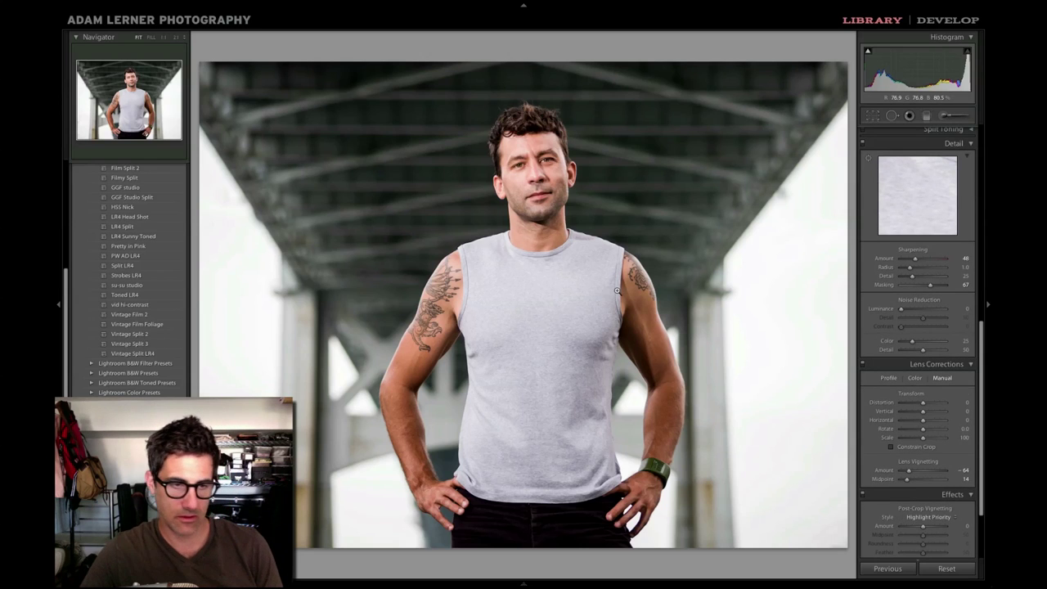
Step: Delete the healing spot over the left sky speck and heal it again with a larger spot, starting at Size 77
left_click(892, 116)
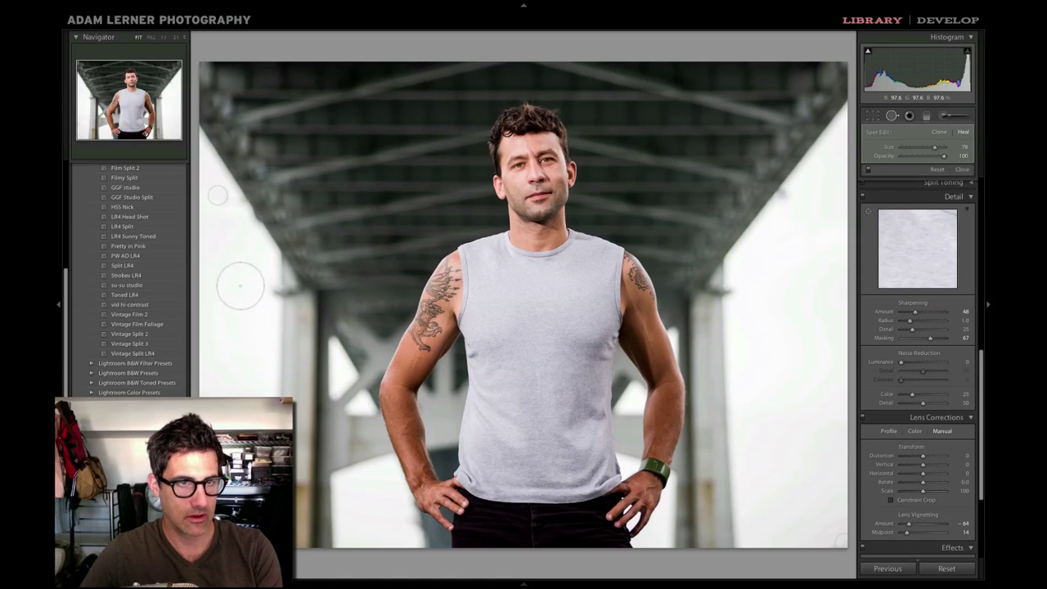
key("Delete")
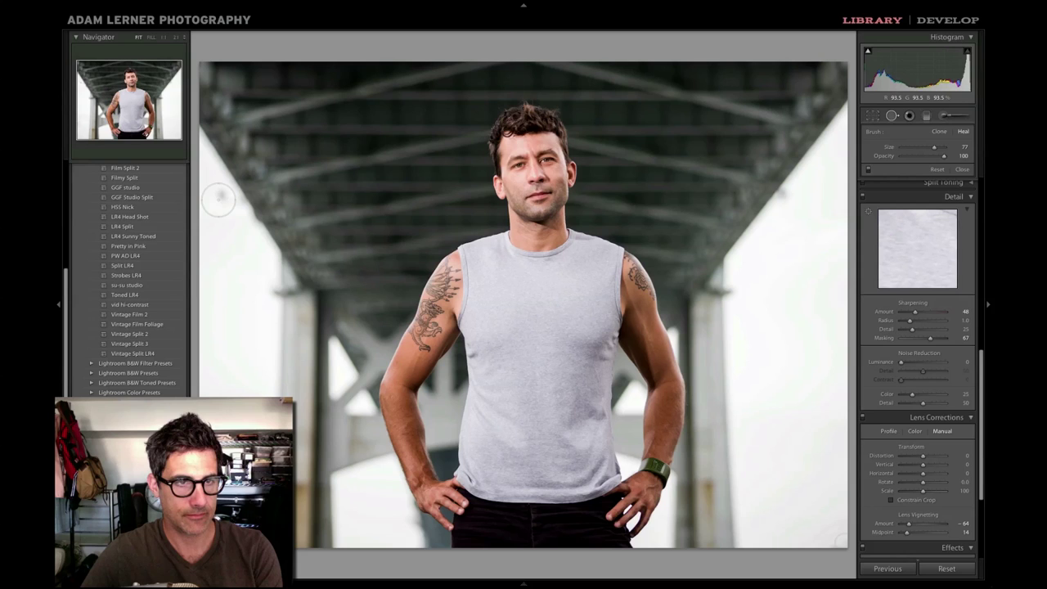
left_click(218, 200)
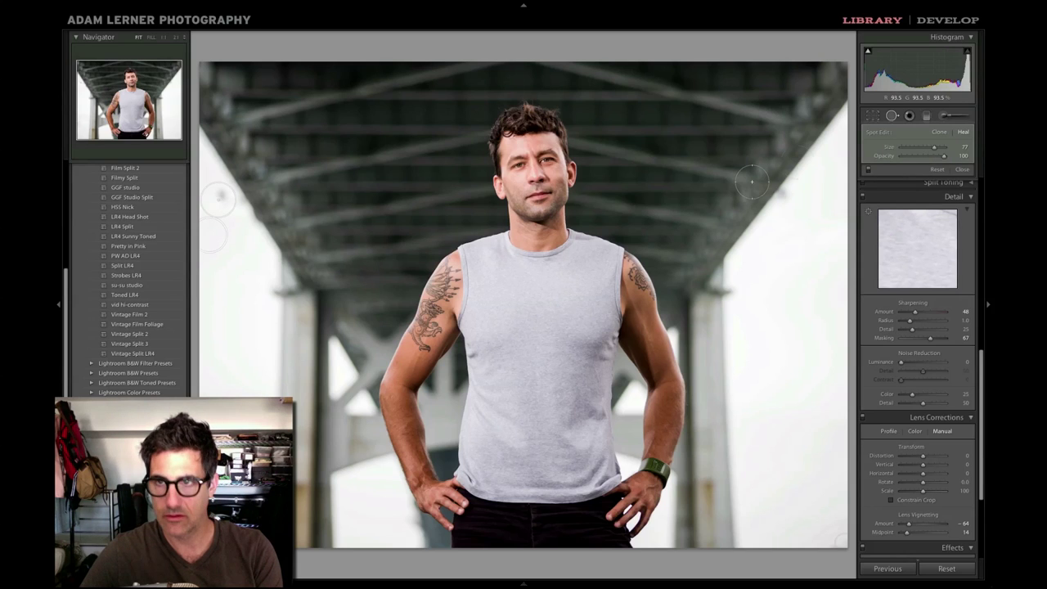
left_click(961, 169)
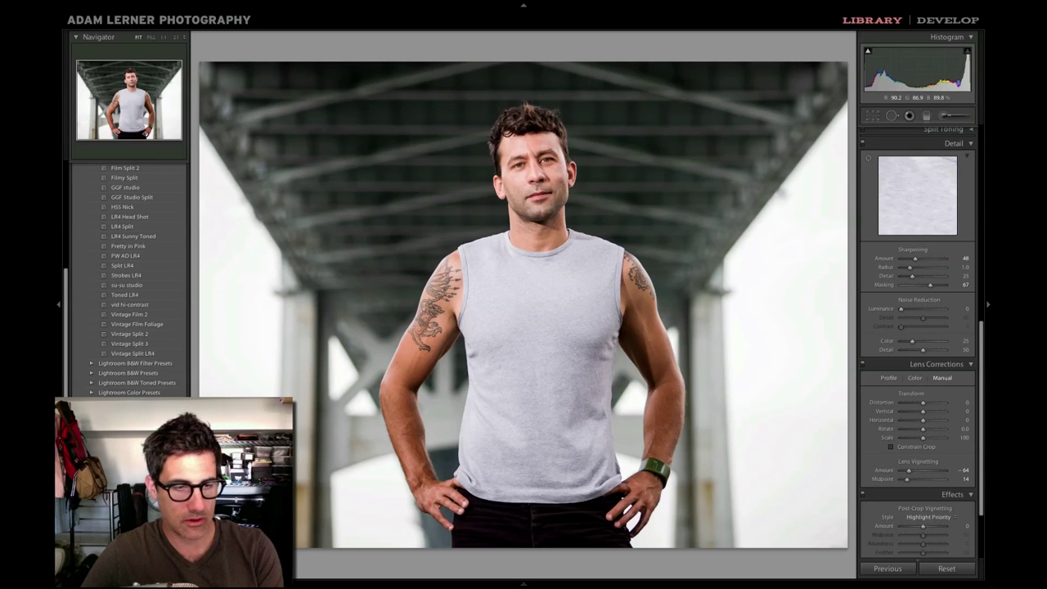
left_click(892, 115)
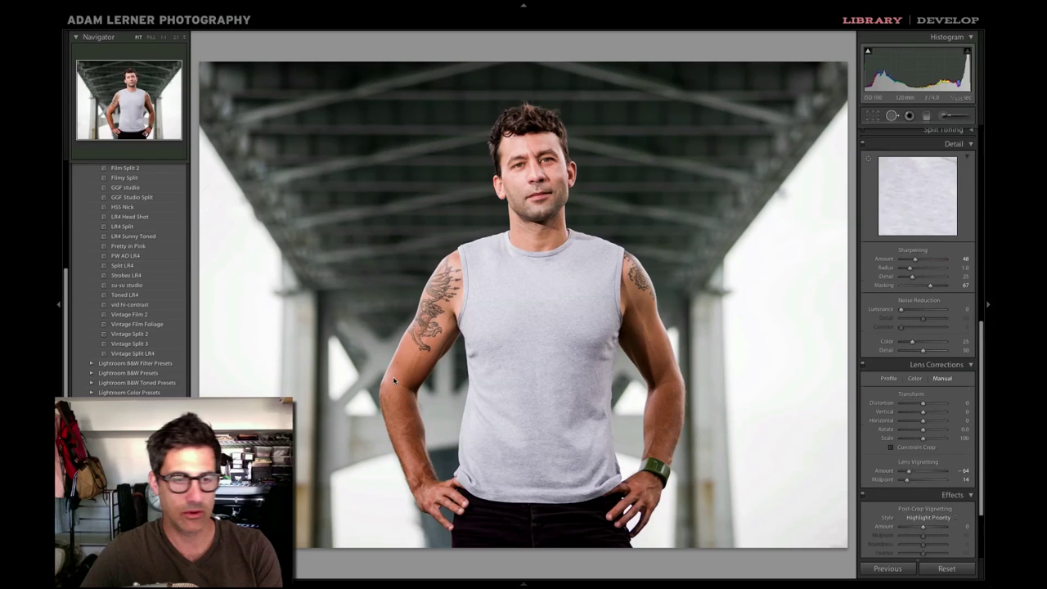
left_click(218, 199)
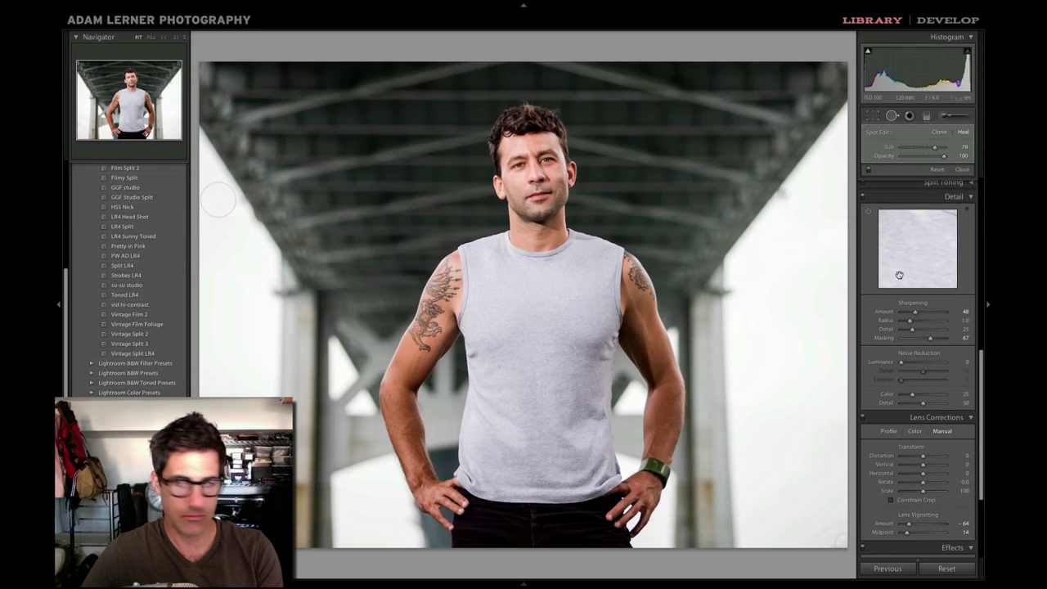
left_click(964, 168)
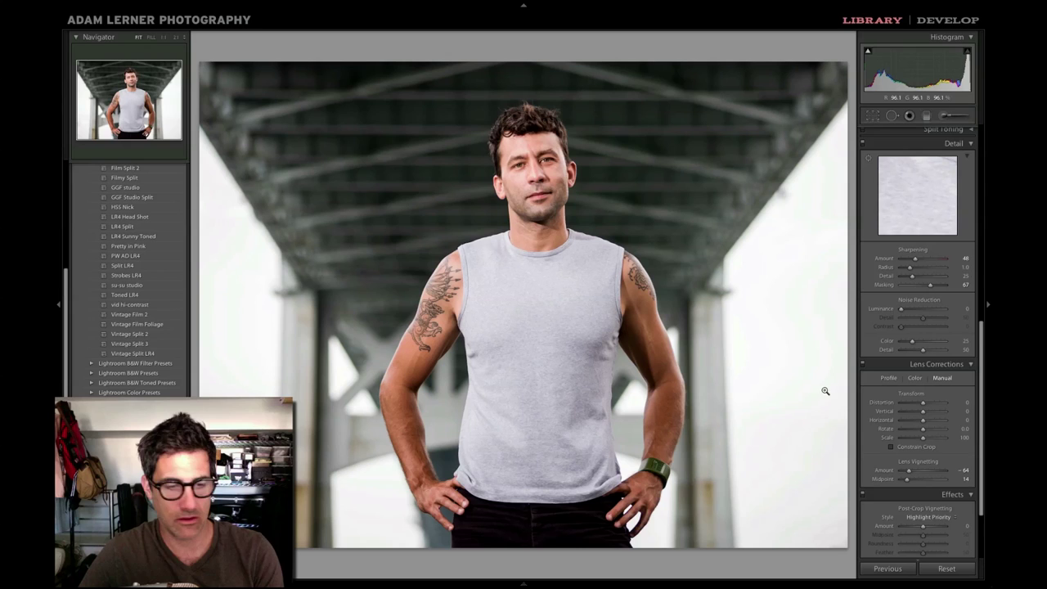
Step: Try a local Dodge (Lighten) adjustment with a size 10 brush and Exposure 0.84, and delete the brushed area
scroll(936, 129, "up", 1)
key("k")
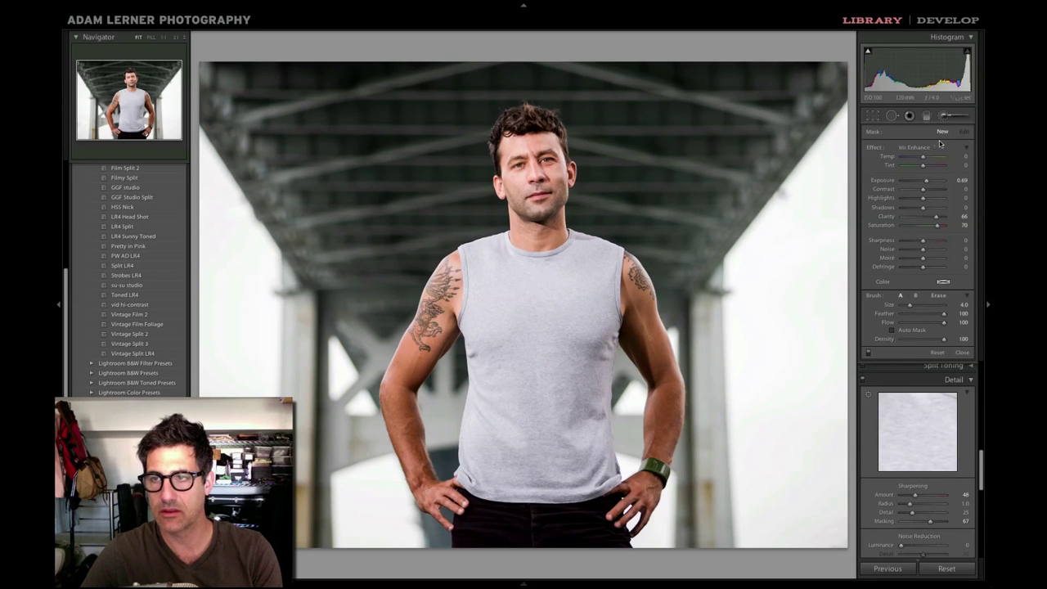
left_click(923, 147)
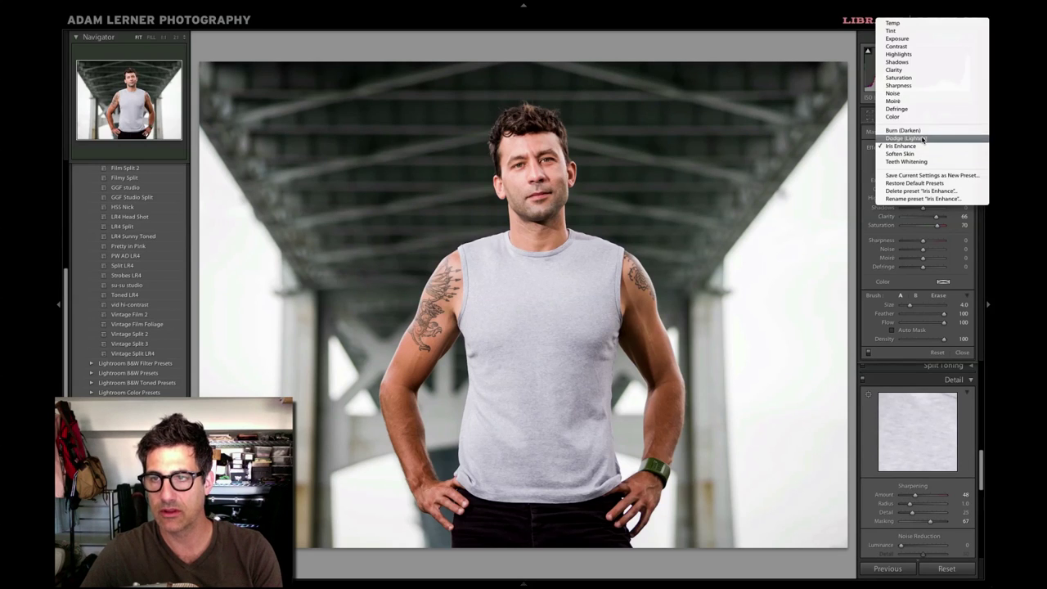
left_click(917, 144)
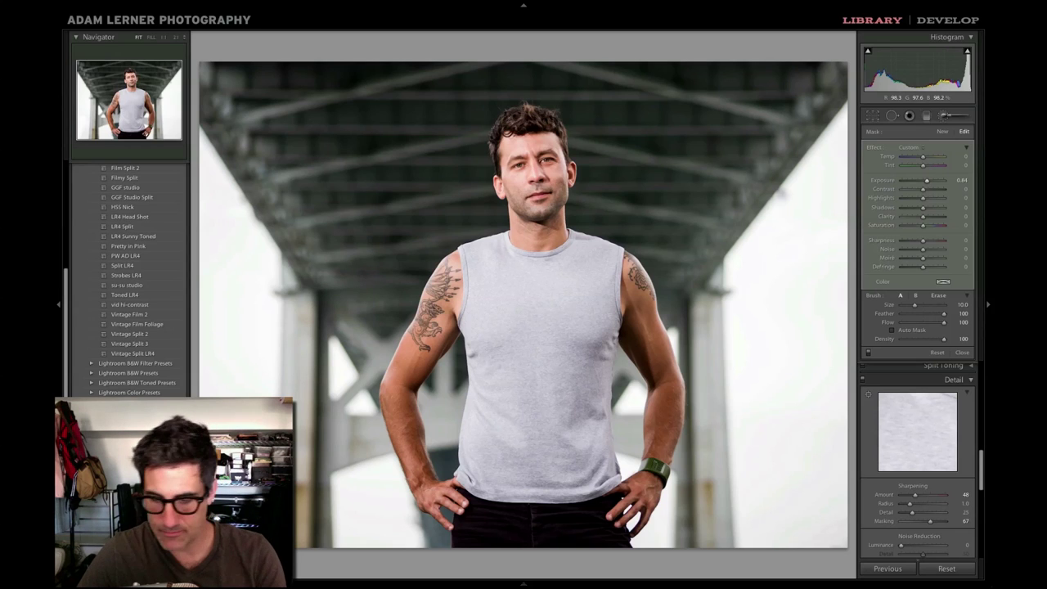
key("Delete")
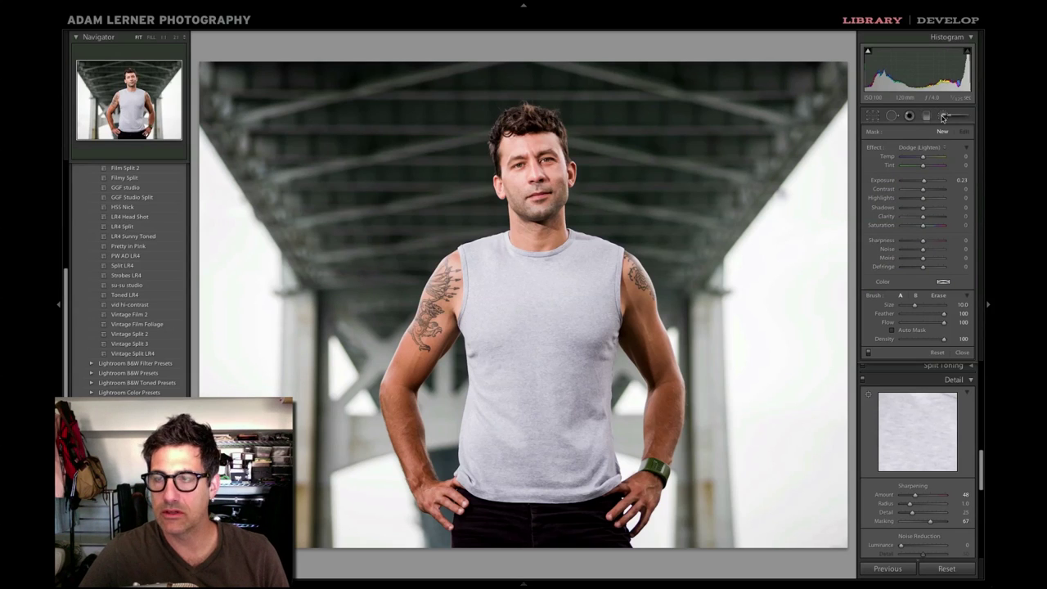
left_click(892, 117)
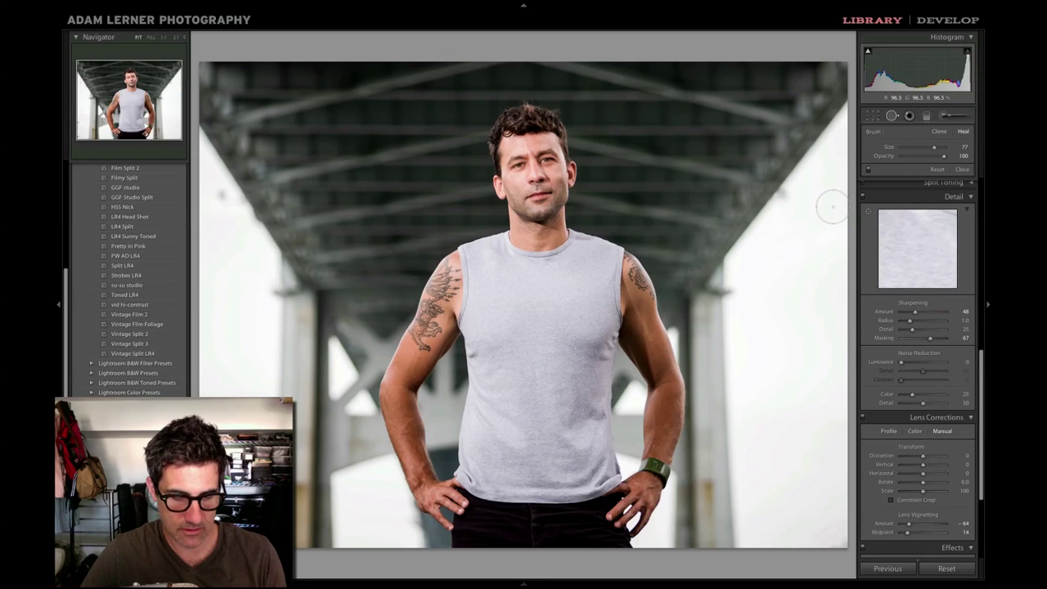
Step: Crop closer around the man from the top edge at the Original aspect ratio and shift him slightly left in the frame
key("r")
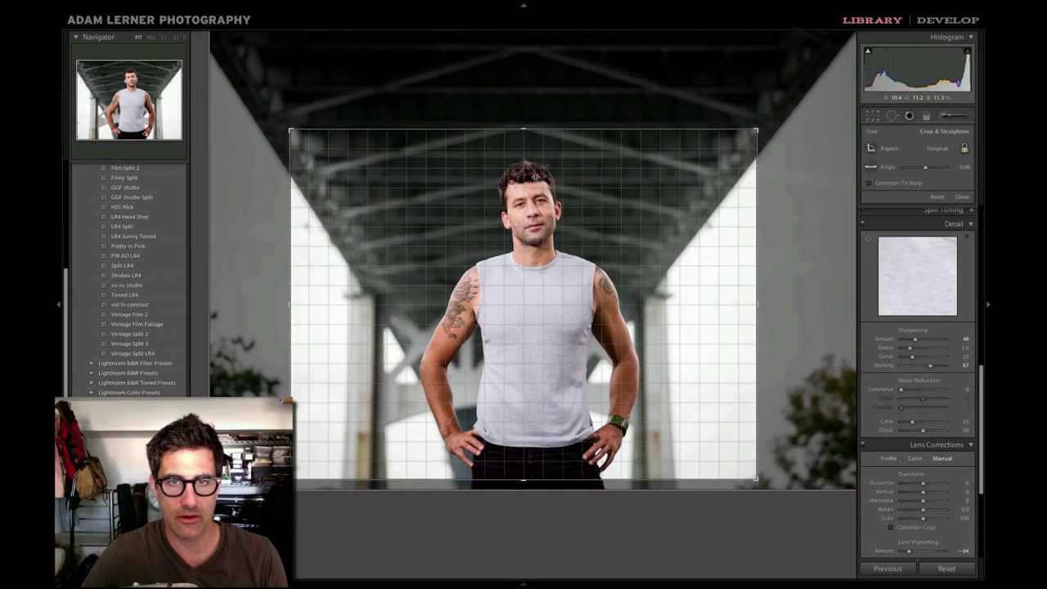
left_click_drag(523, 129, 524, 141)
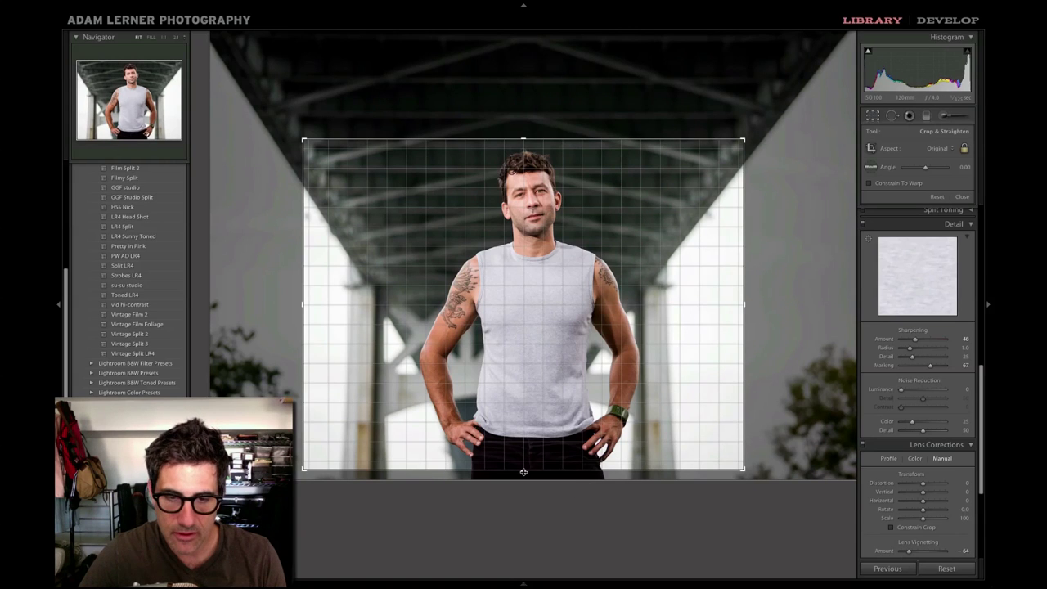
left_click_drag(554, 408, 549, 406)
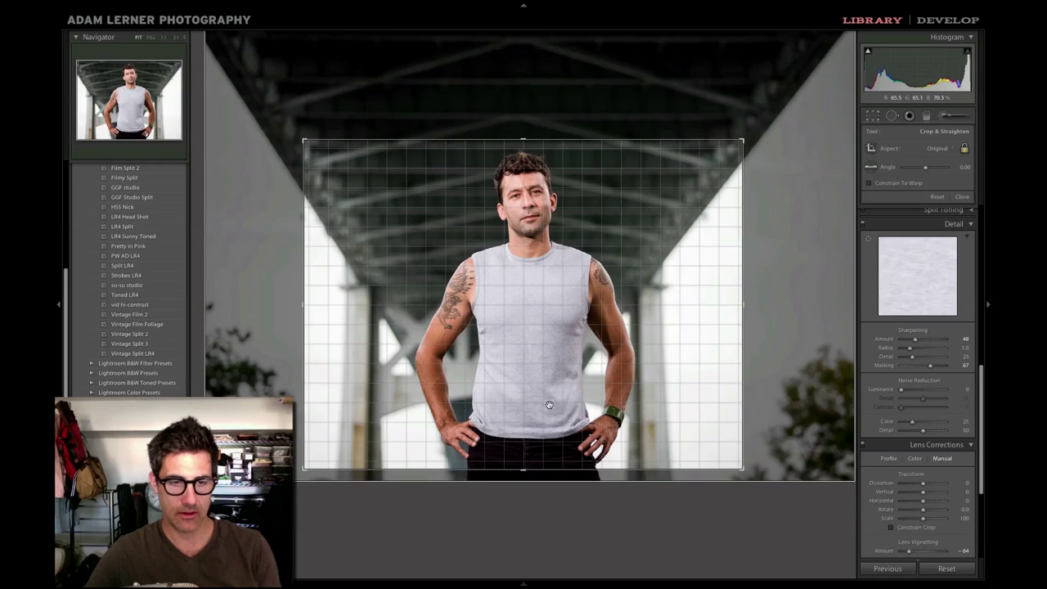
key("Return")
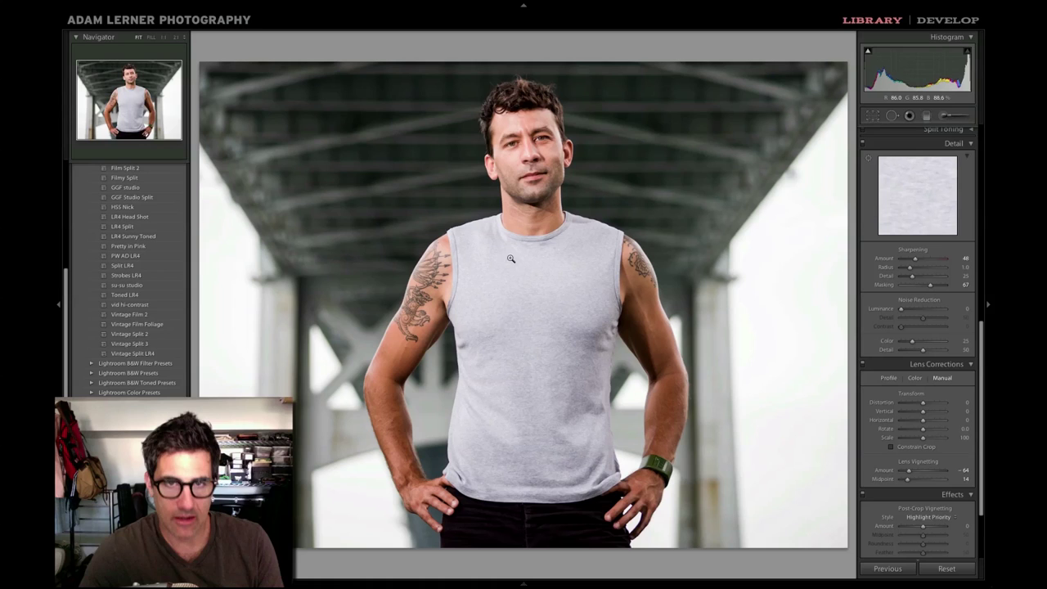
scroll(891, 259, "up", 10)
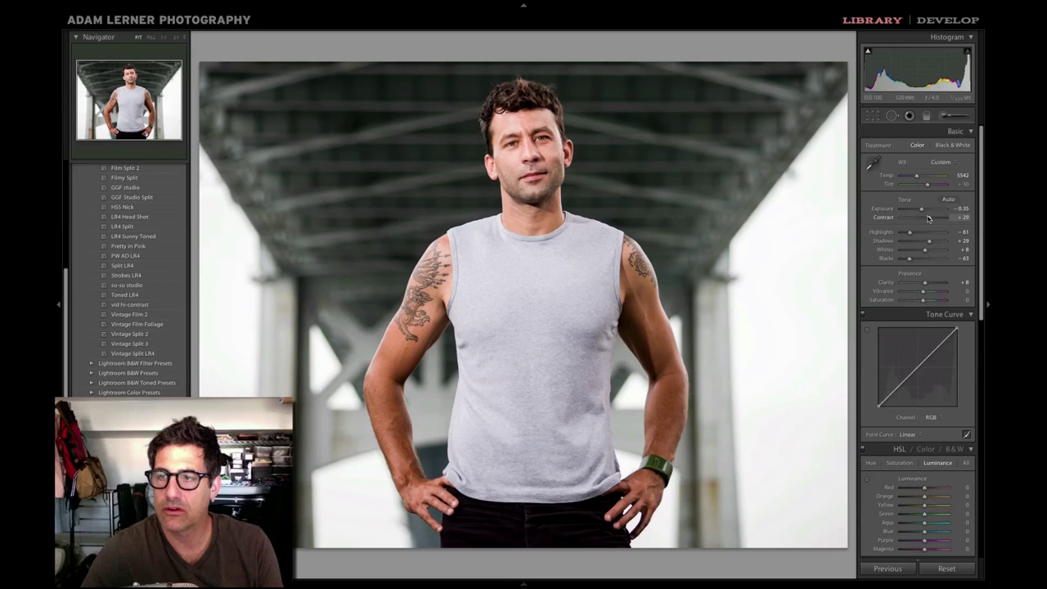
Step: Set the portrait's Saturation to -18 and Clarity to +27
scroll(928, 217, "down", 8)
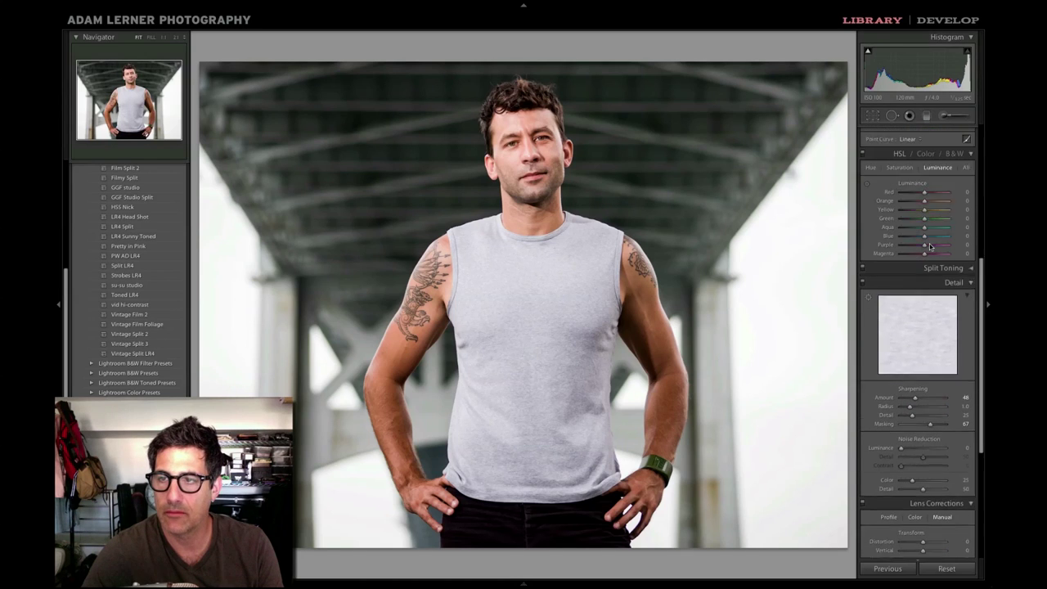
scroll(929, 246, "up", 6)
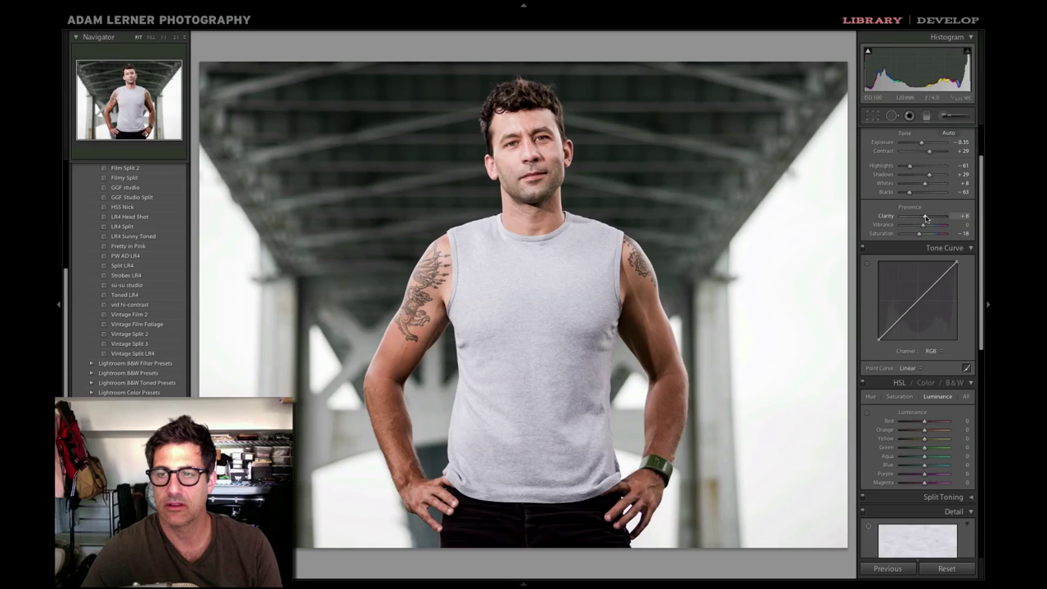
left_click_drag(922, 217, 930, 217)
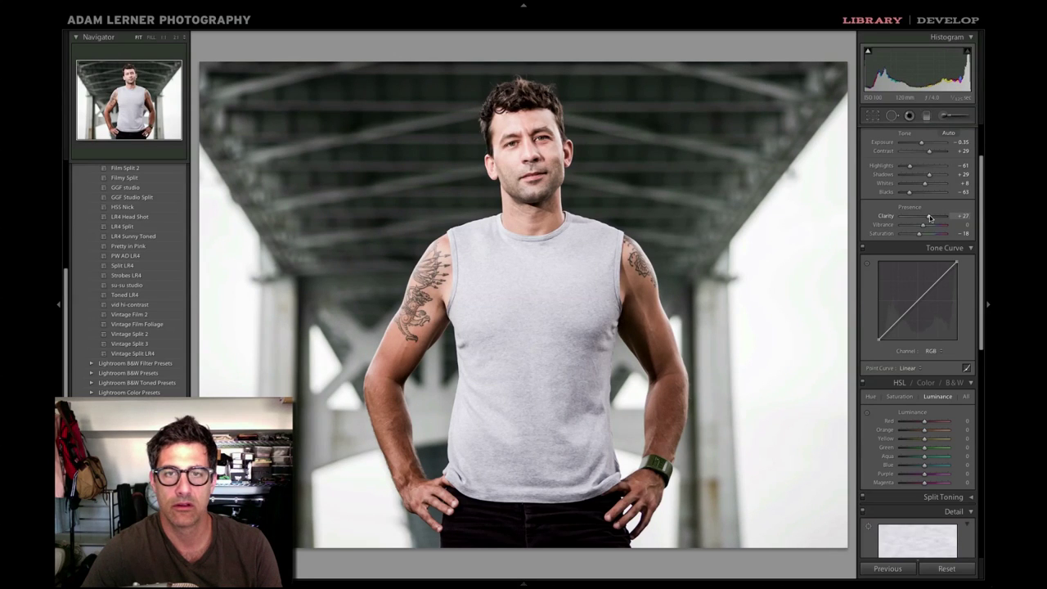
Step: Set Exposure to -0.30, check the Blacks clipping, and set Saturation to -8
scroll(929, 216, "up", 3)
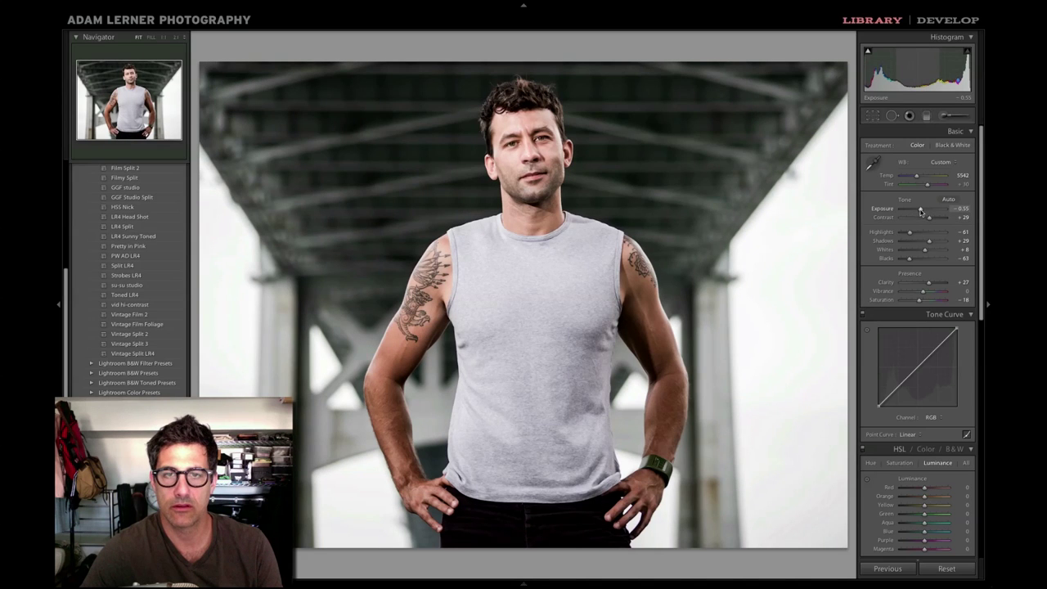
left_click_drag(920, 211, 922, 211)
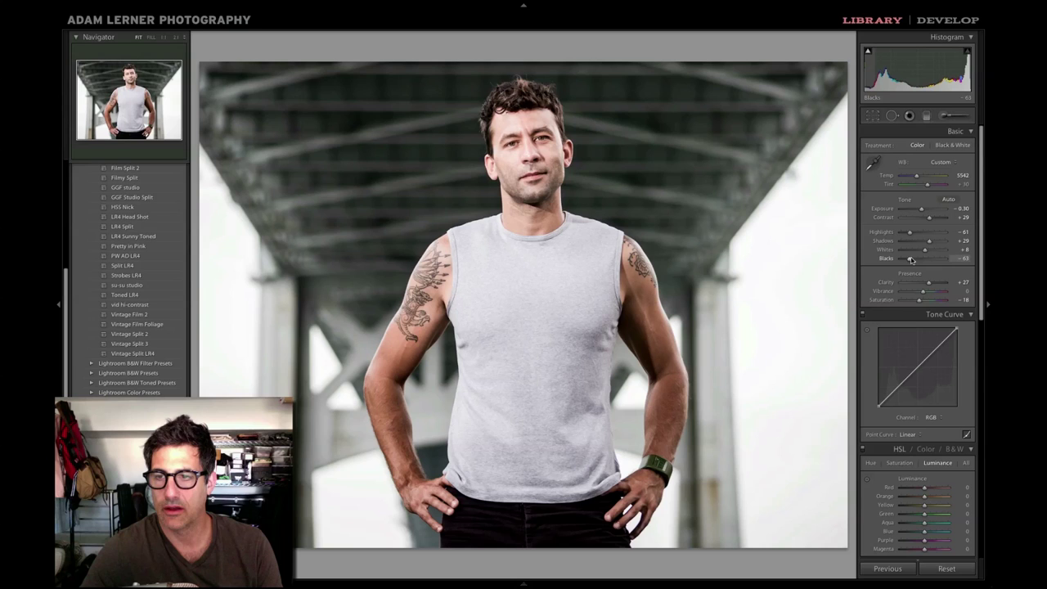
key("alt")
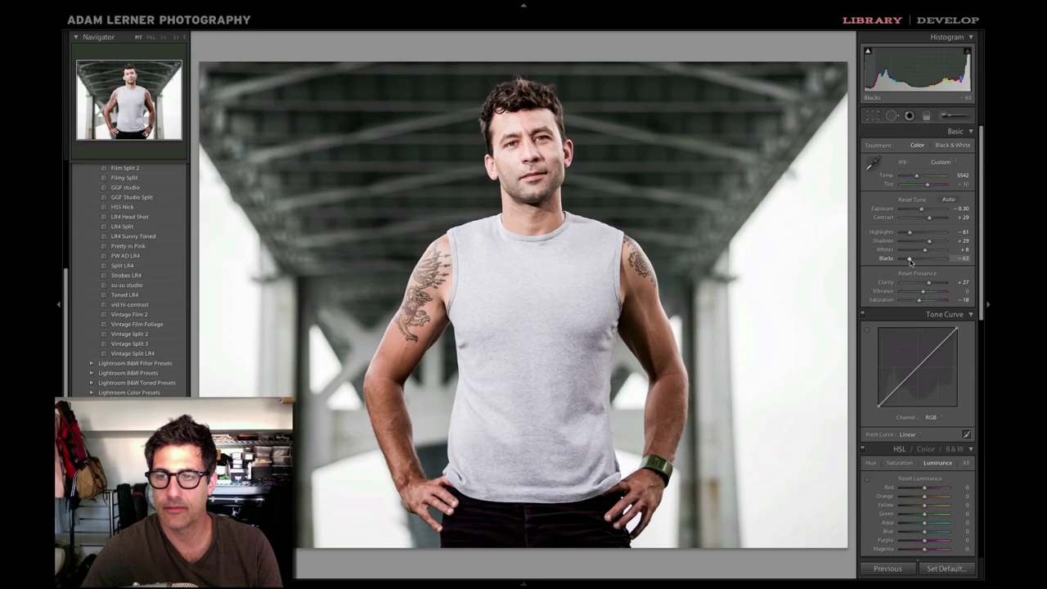
left_click(910, 261, "alt")
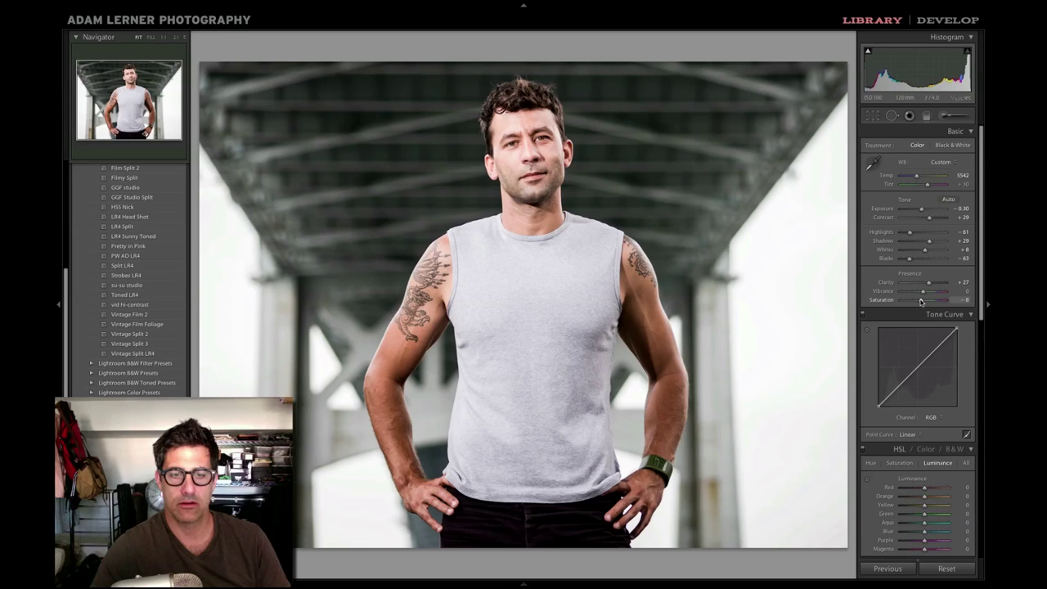
Step: Reposition the crop so the man sits slightly further right, and save the color version as snapshot 1
key("r")
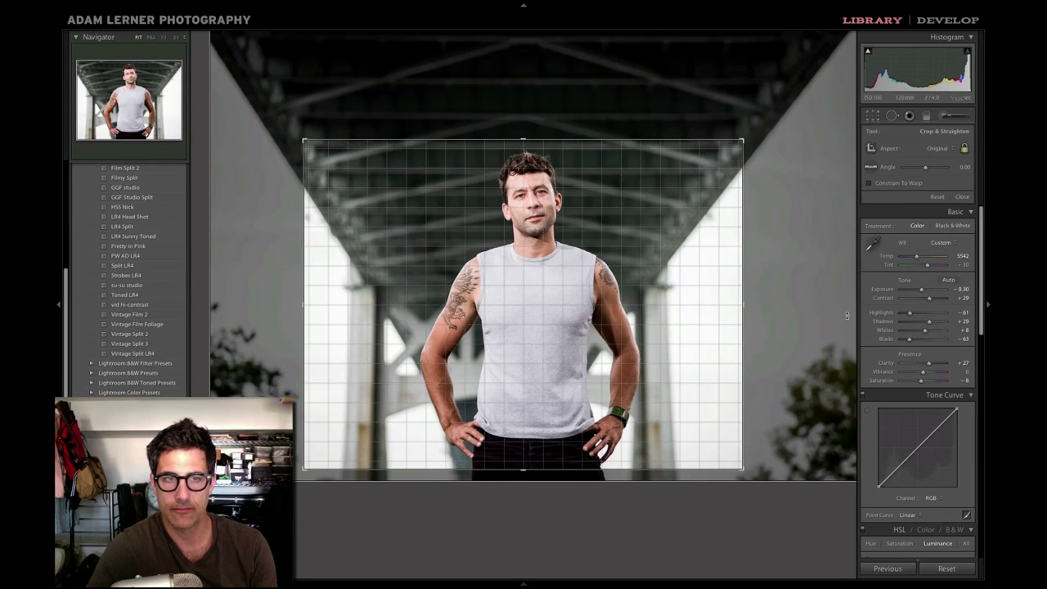
key("Return")
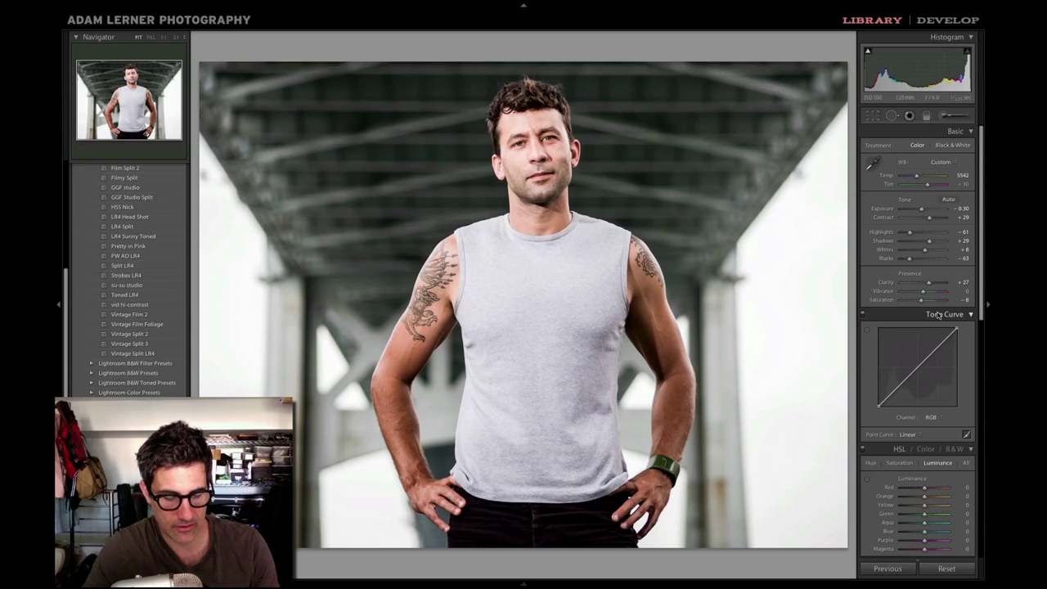
key("super+n")
type("1")
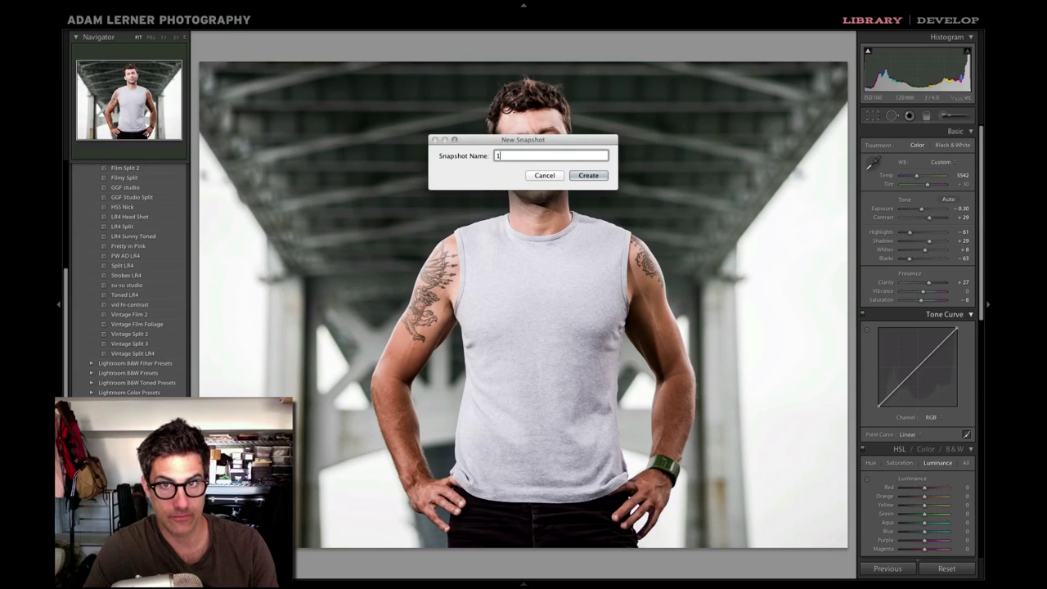
key("Return")
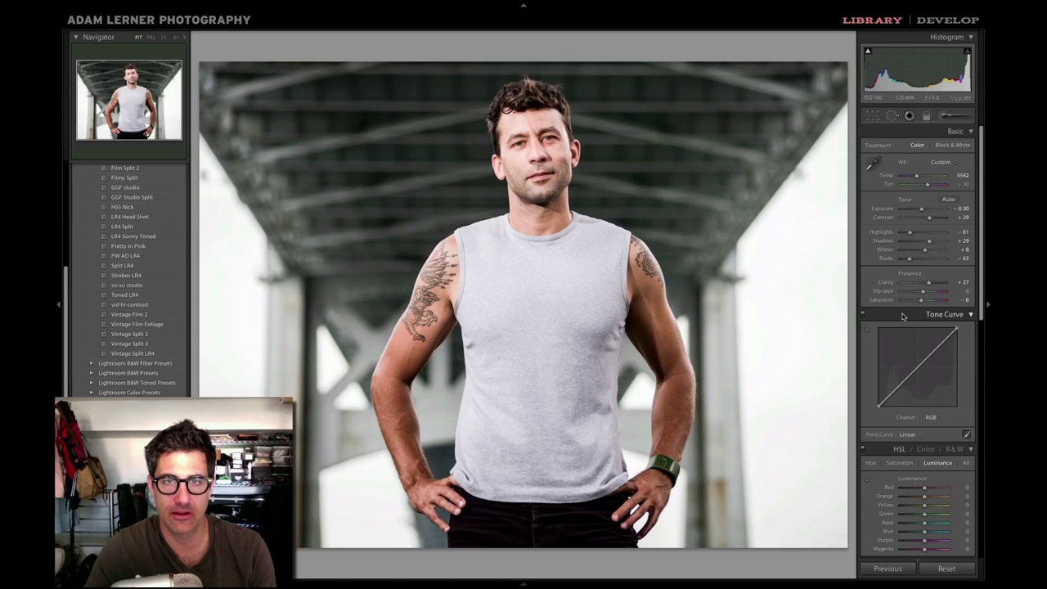
Step: Convert the portrait to black and white with Contrast +45, Exposure -0.35 and Shadows +43
key("v")
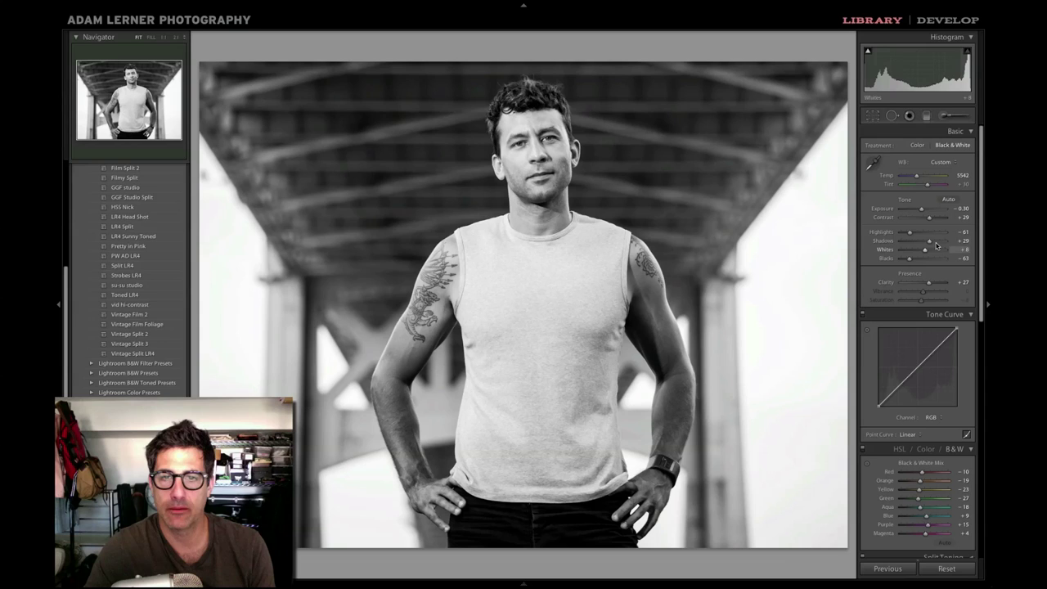
left_click_drag(929, 217, 931, 218)
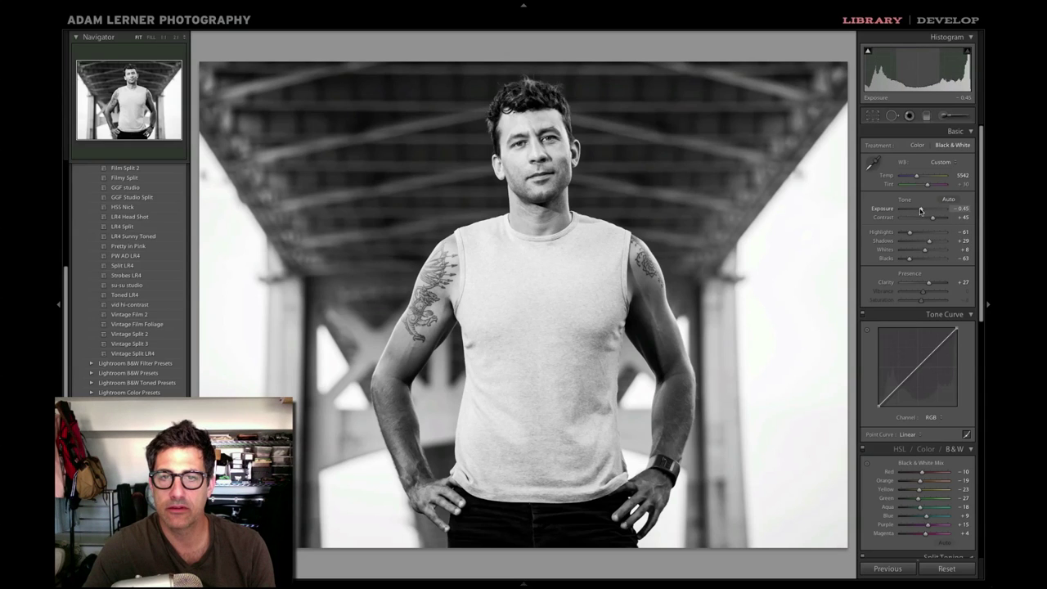
left_click_drag(921, 210, 920, 210)
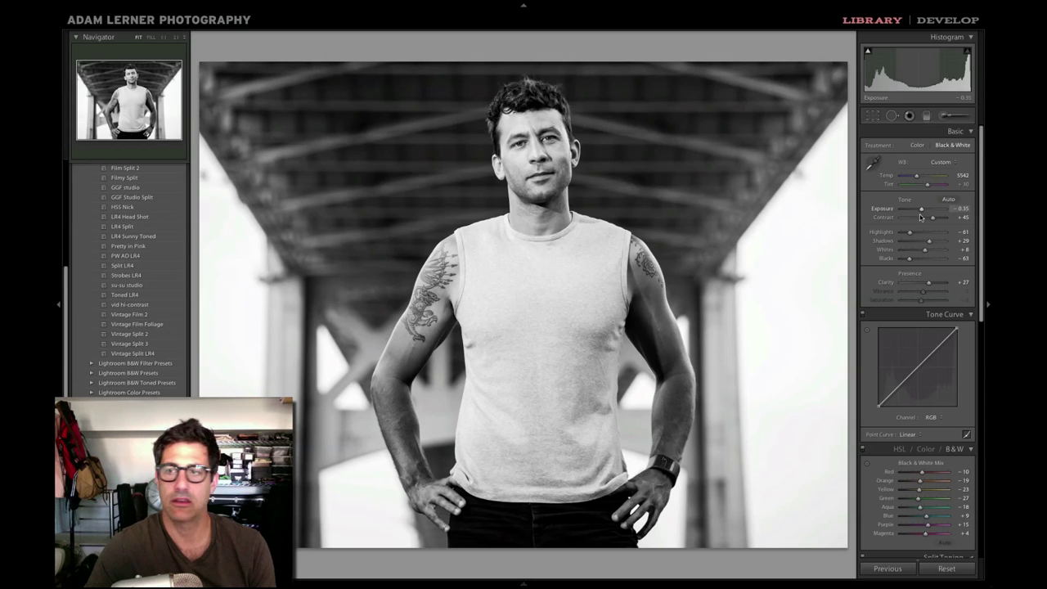
left_click_drag(929, 243, 933, 242)
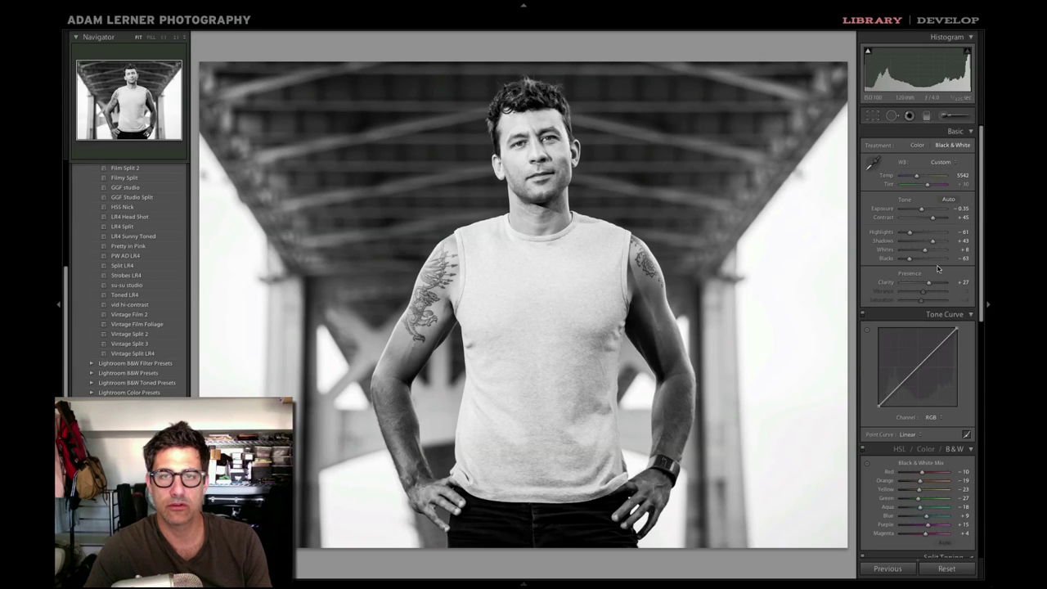
Step: Apply the BW Toning preset from the ALP preset folder to the black-and-white portrait
scroll(129, 278, "up", 5)
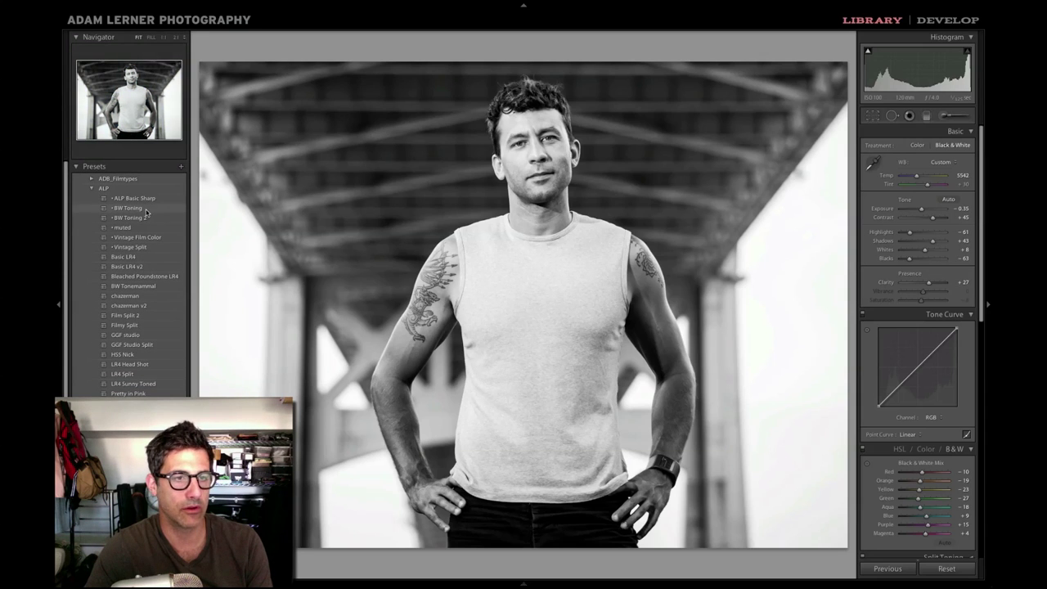
scroll(941, 311, "down", 8)
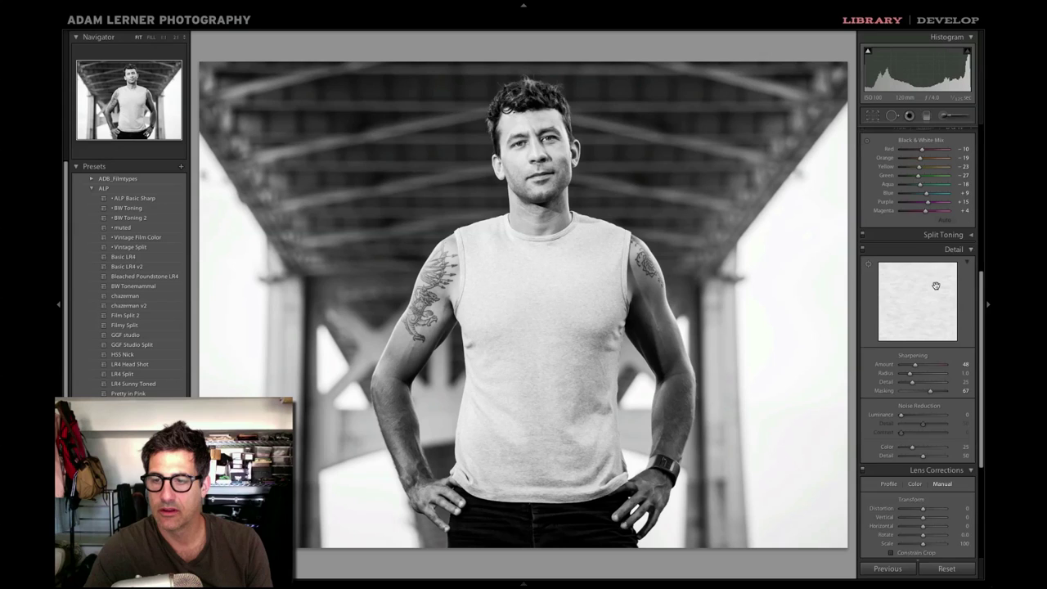
scroll(927, 351, "up", 4)
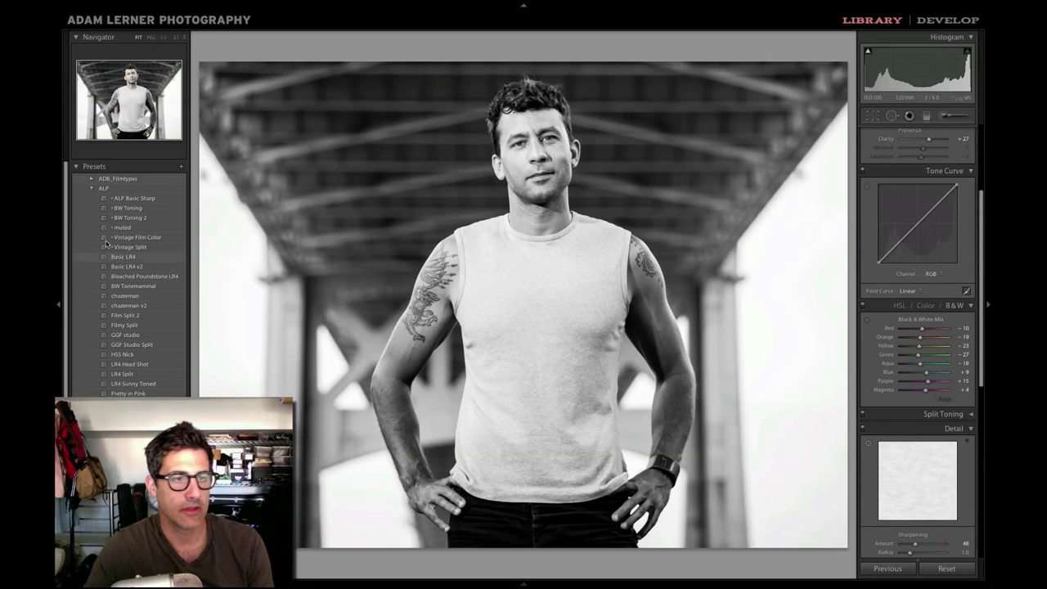
left_click(124, 209)
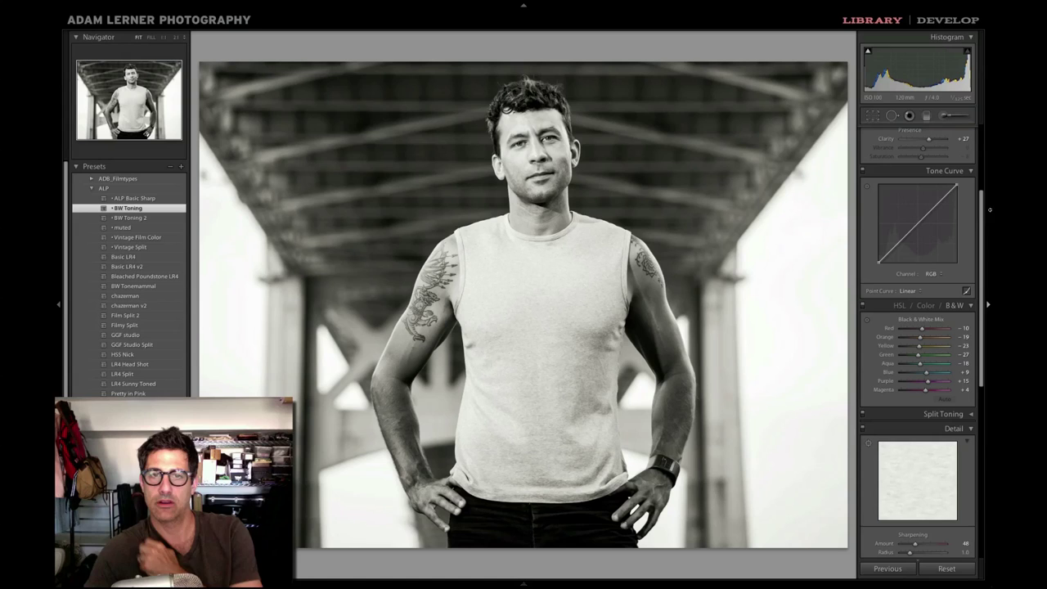
Step: Save the toned black-and-white version as snapshot 2
key("shift")
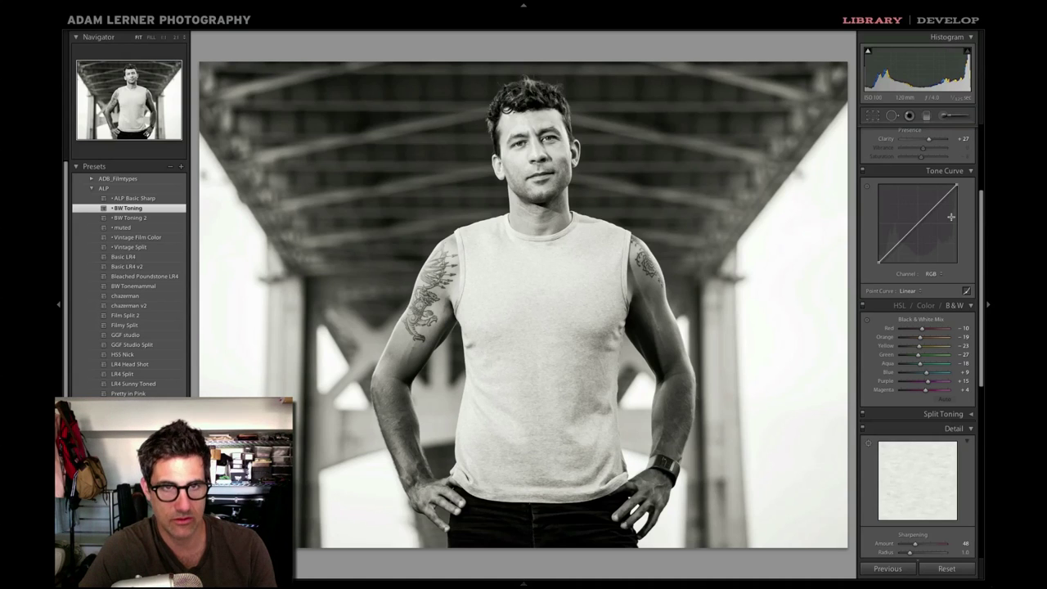
key("super+n")
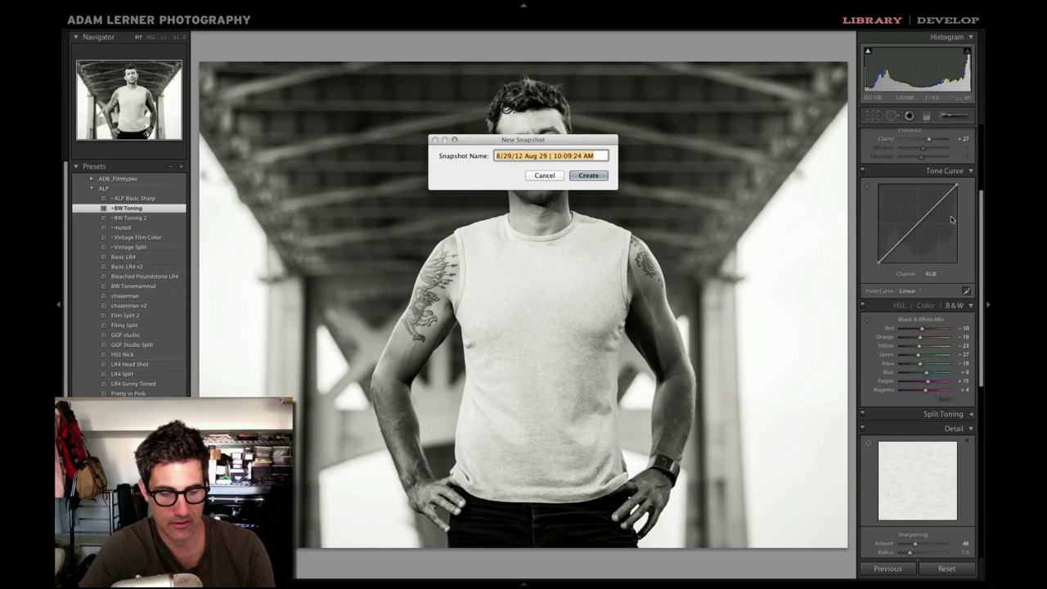
type("2")
key("Return")
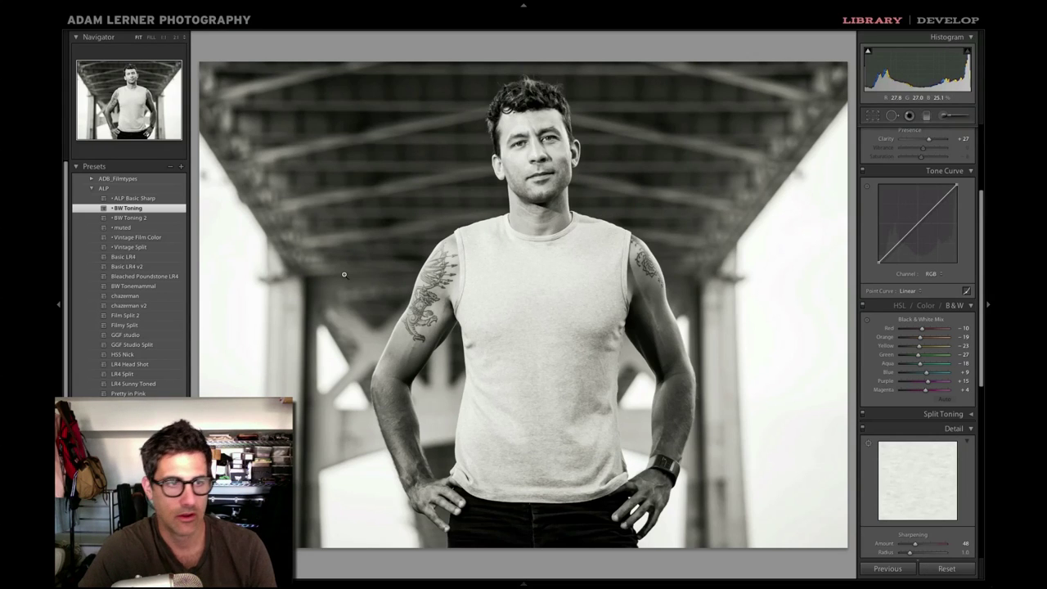
Step: Switch the portrait to color and back to black and white to compare the two treatments
scroll(115, 259, "down", 5)
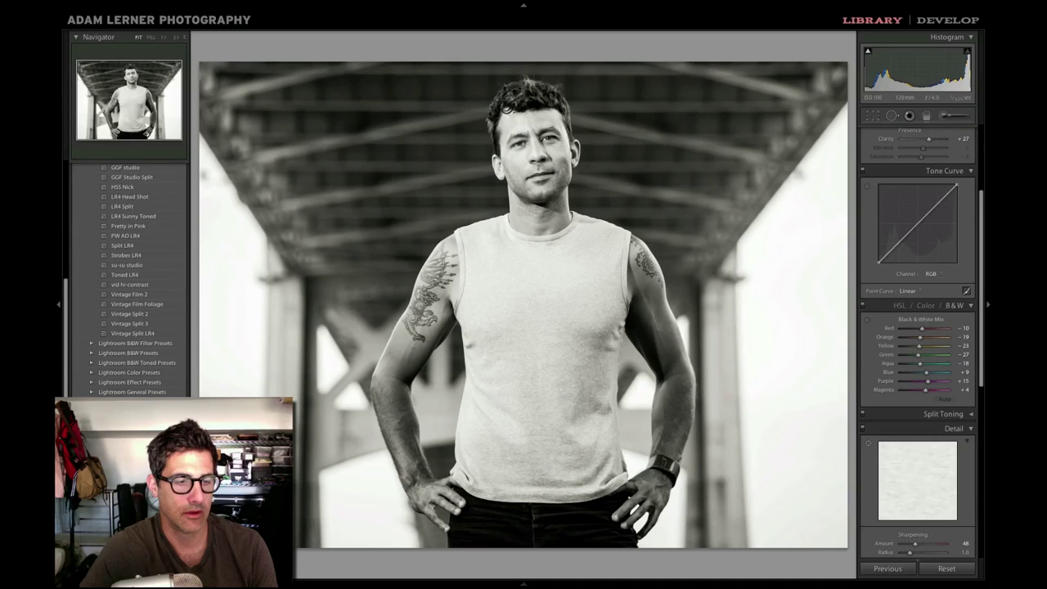
scroll(114, 259, "down", 1)
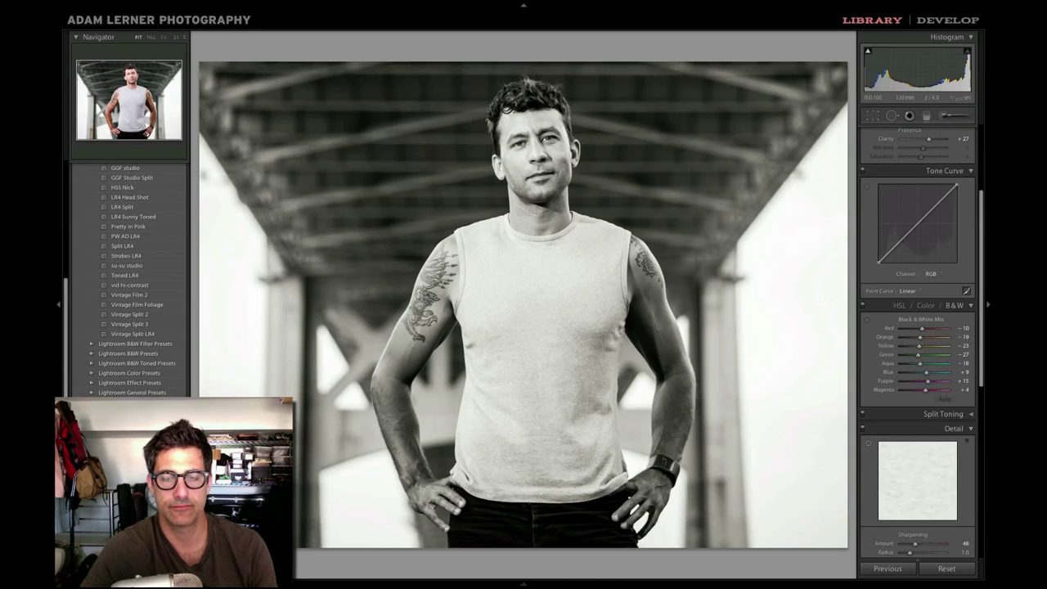
key("v")
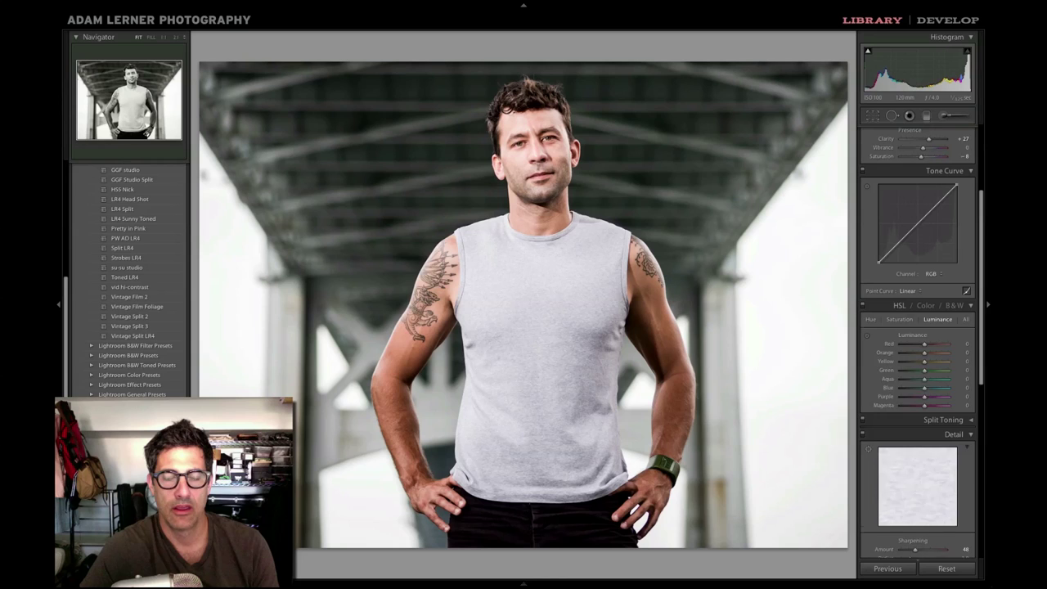
key("v")
scroll(130, 278, "up", 1)
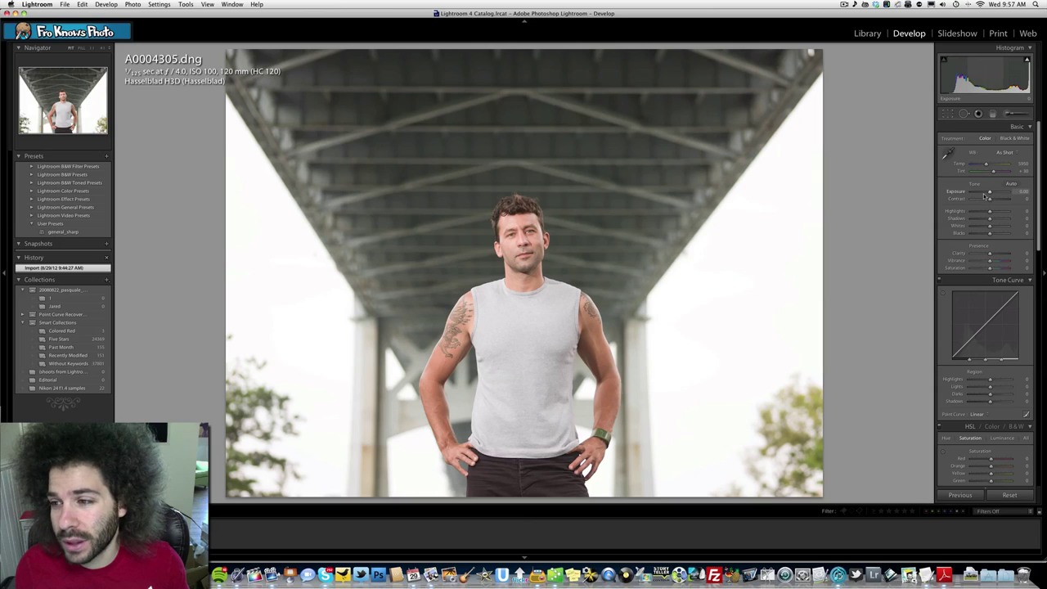
Step: Set the Exposure of the unedited A0004305.dng to -0.55 and inspect the man's face, shirt and tattooed arm up close
left_click_drag(990, 192, 987, 196)
left_click(583, 266)
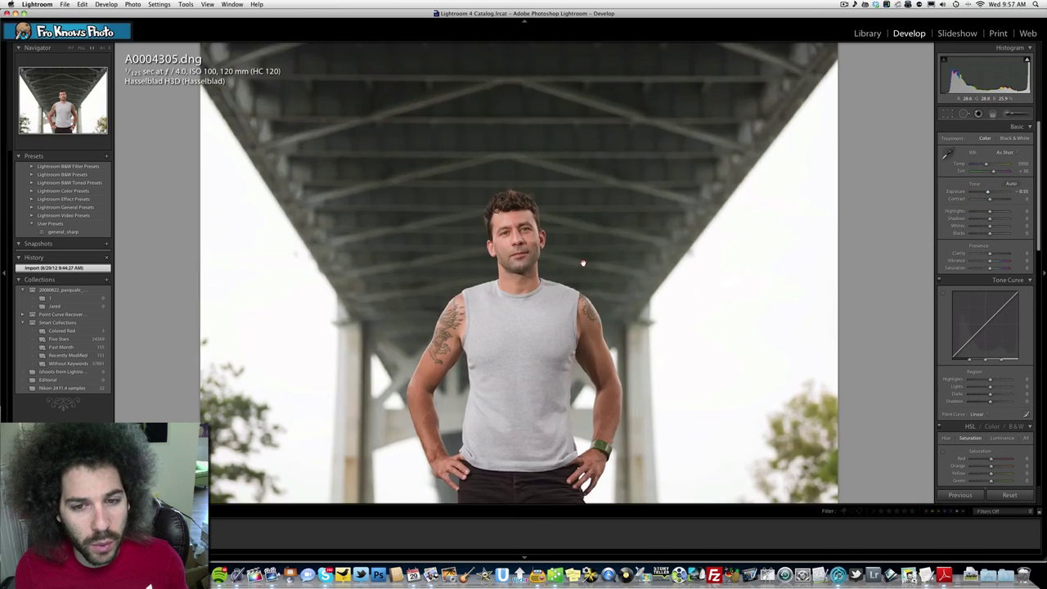
left_click(339, 276)
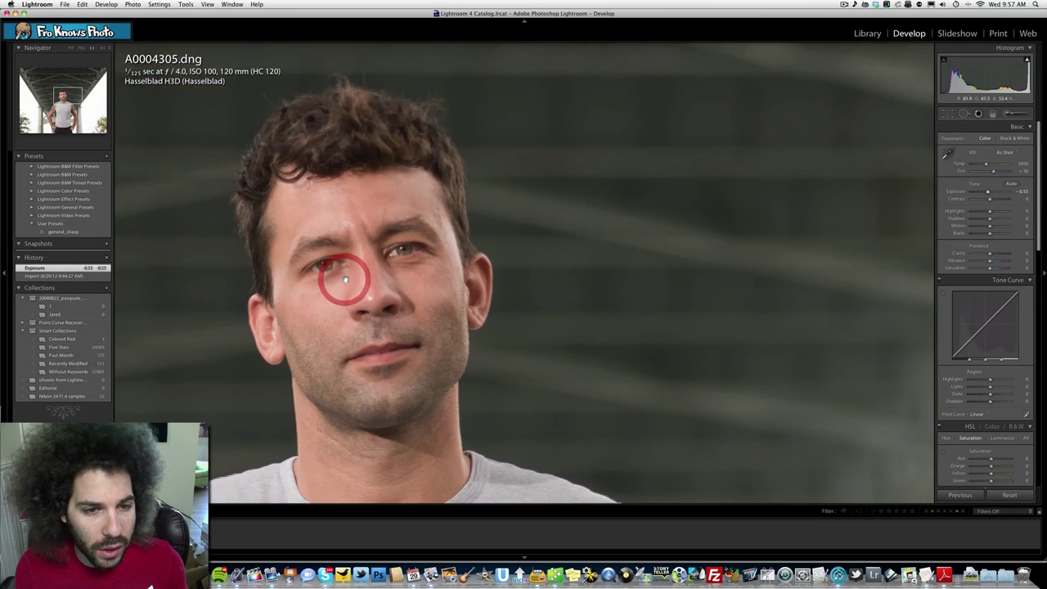
left_click_drag(413, 119, 510, 117)
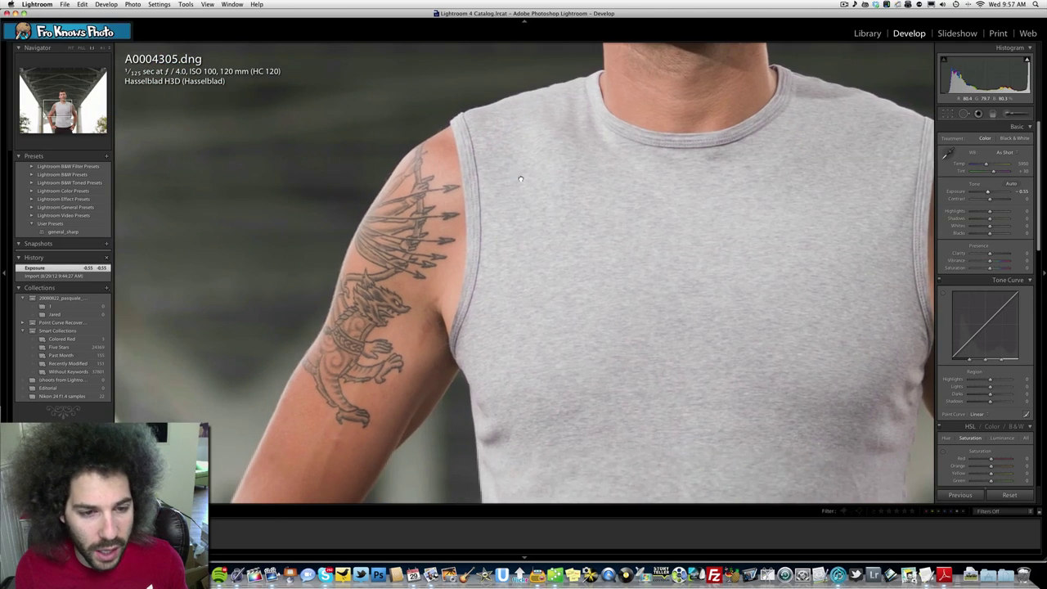
left_click_drag(521, 179, 446, 255)
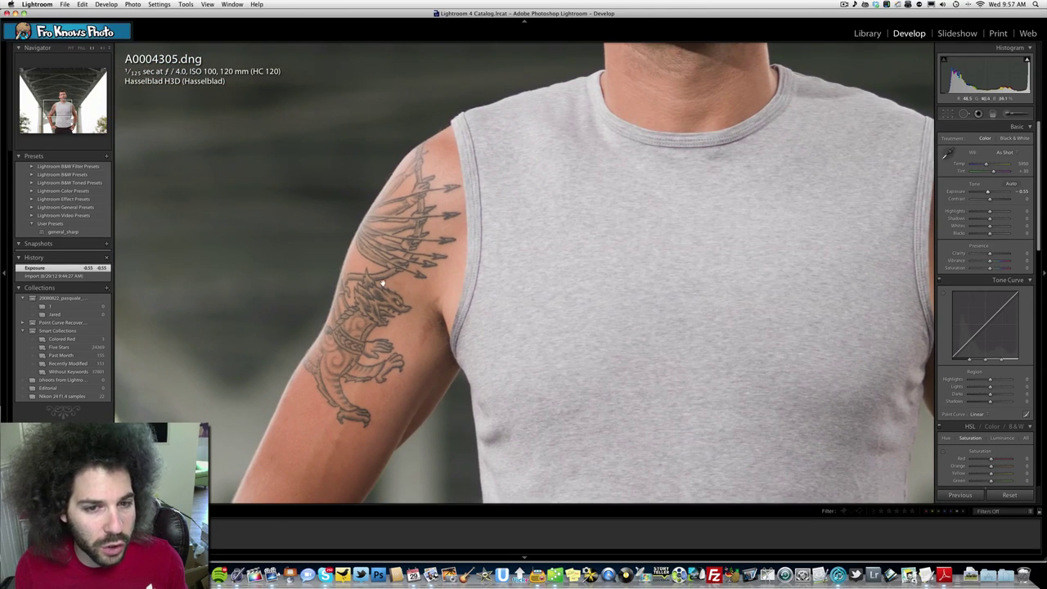
left_click(500, 219)
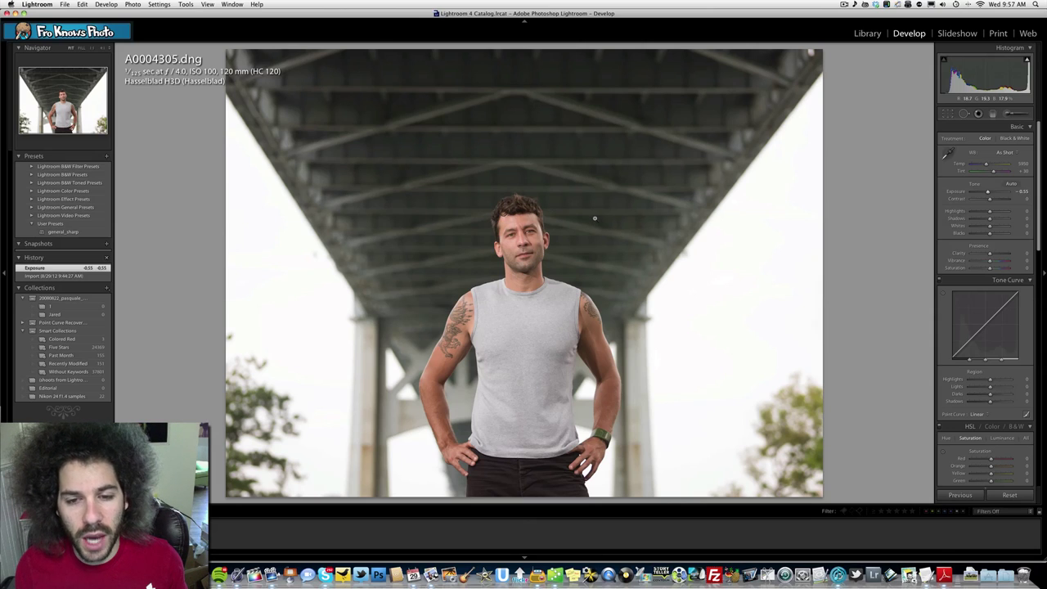
Step: Convert the photo to black and white and set Contrast to +100, Exposure to -0.45 and Clarity to +22
left_click_drag(989, 199, 994, 199)
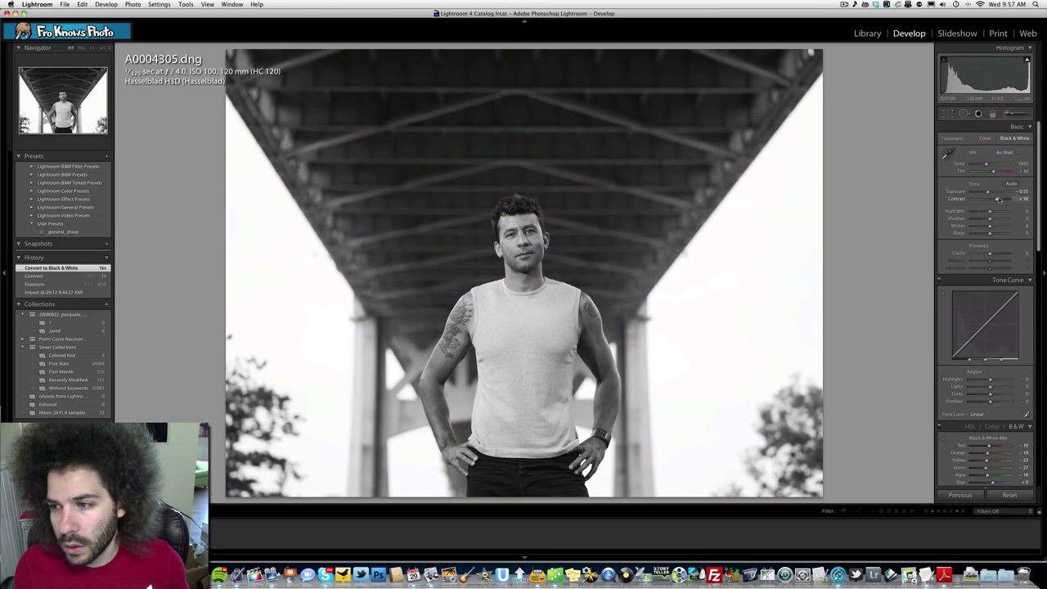
mouse_move(1004, 199)
left_mouse_down()
mouse_move(1029, 200)
mouse_move(987, 193)
left_mouse_up()
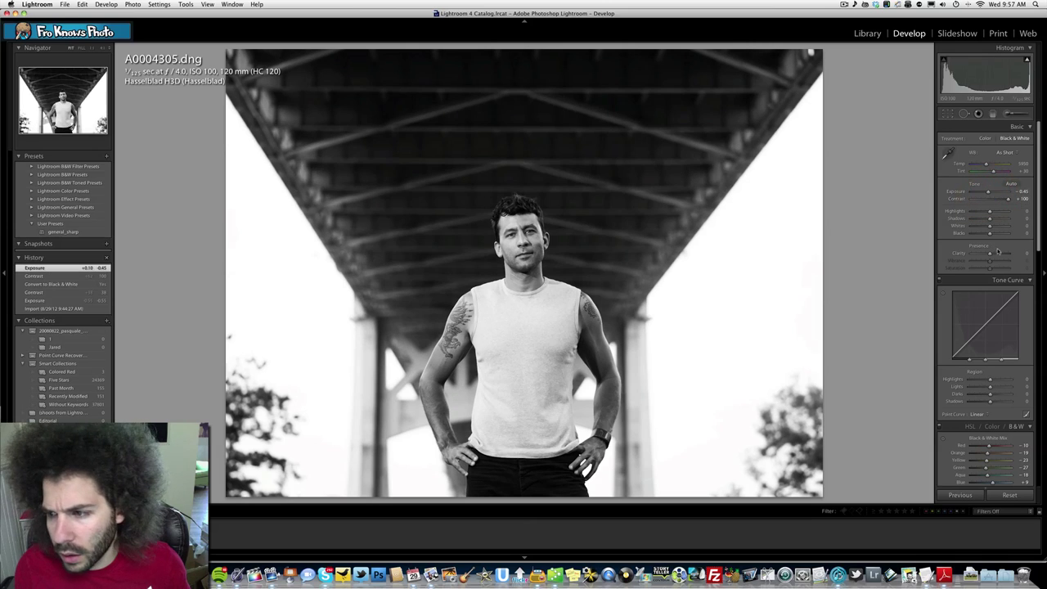
left_click_drag(995, 255, 993, 253)
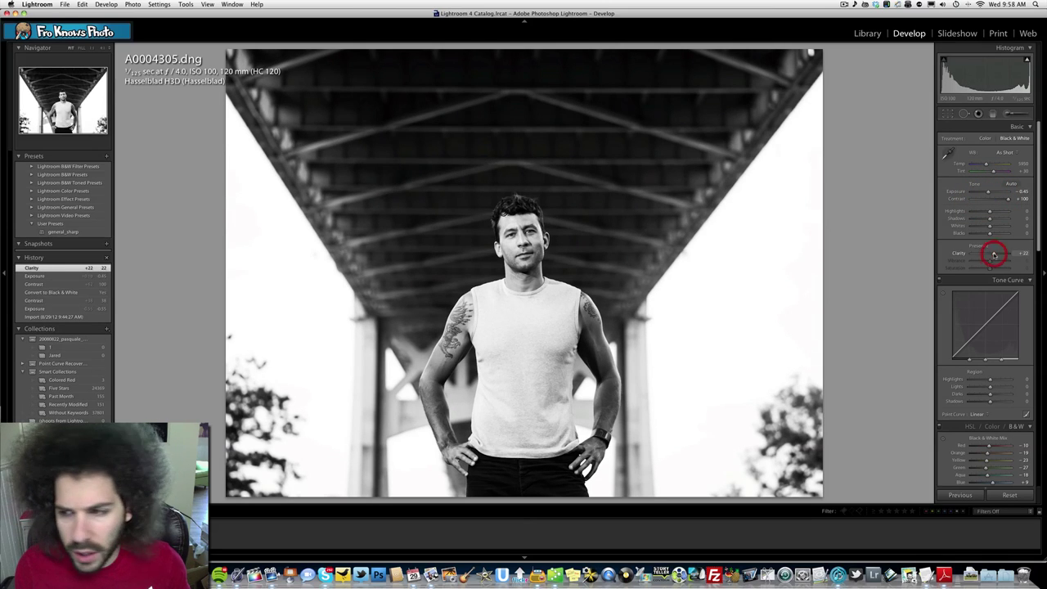
Step: Try the Medium Contrast point curve on the black-and-white portrait, and apply Strong Contrast instead
left_click(975, 414)
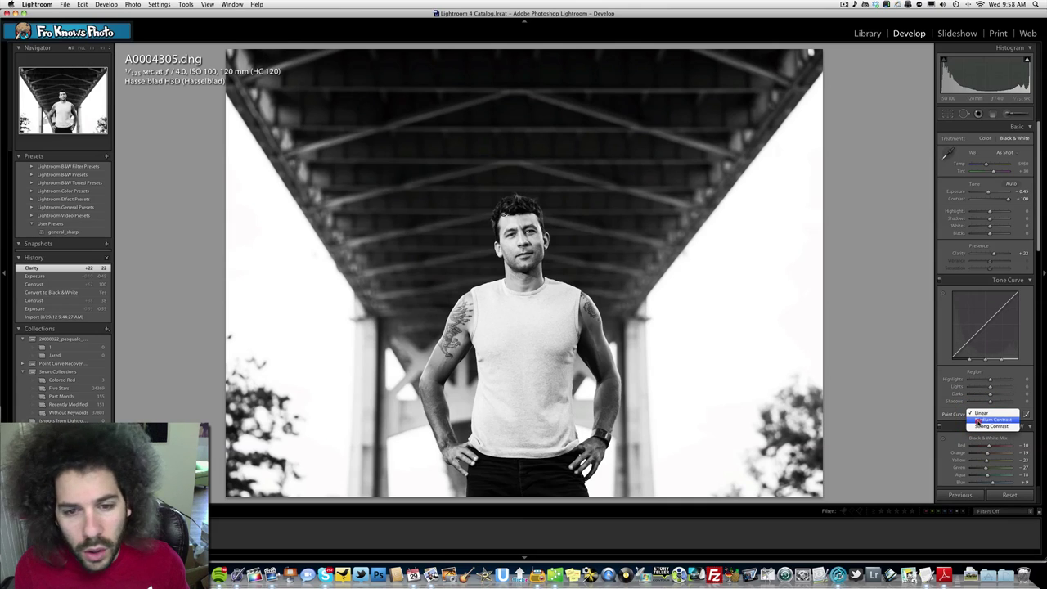
left_click(978, 419)
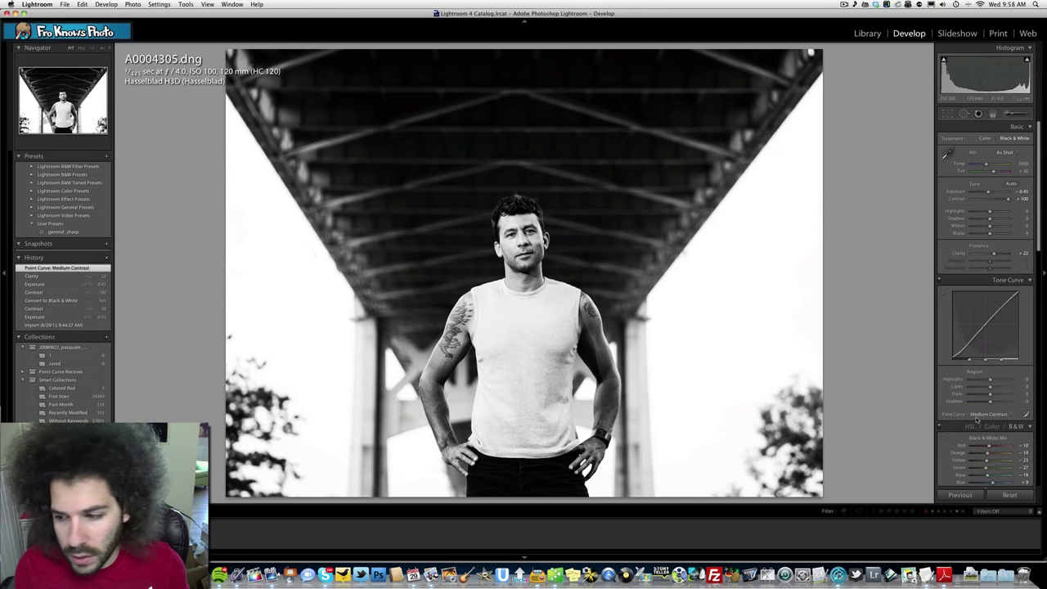
left_click(988, 414)
left_click(987, 425)
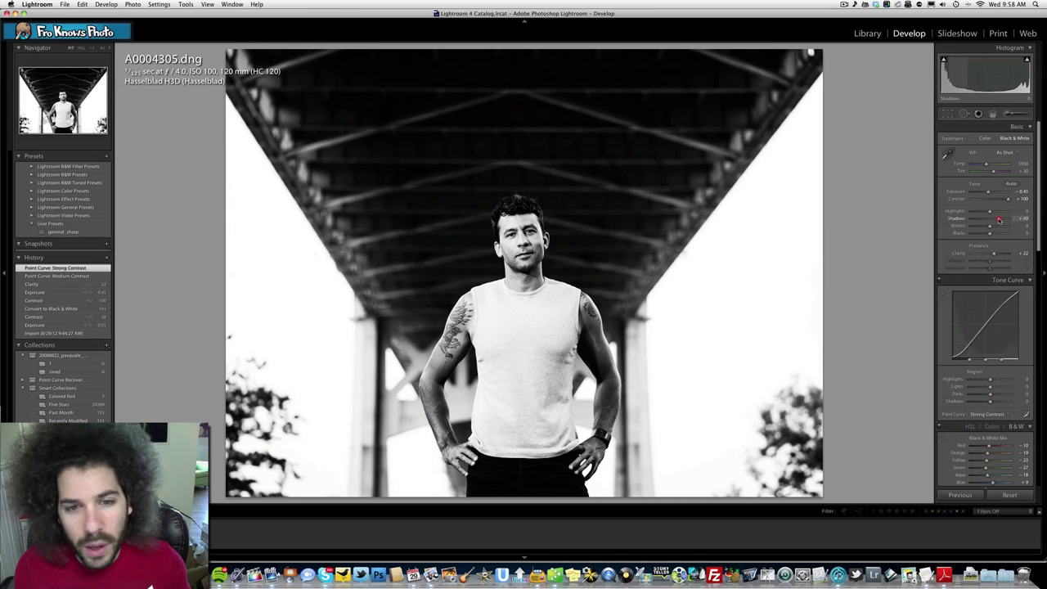
Step: Test lighter and darker Shadows under the bridge and set Shadows to +4
left_click_drag(999, 219, 998, 220)
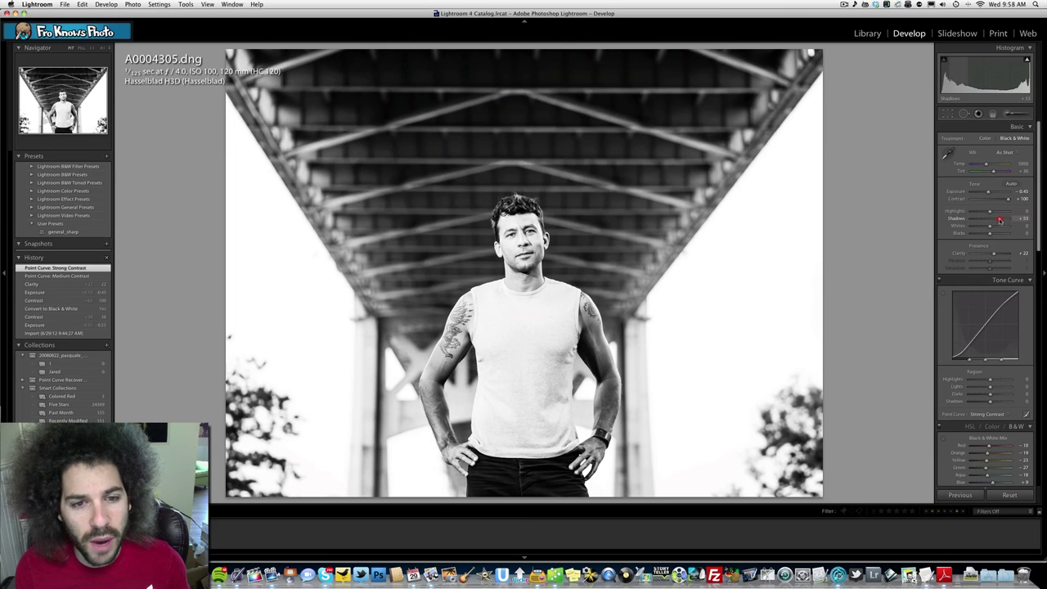
left_click_drag(986, 219, 984, 220)
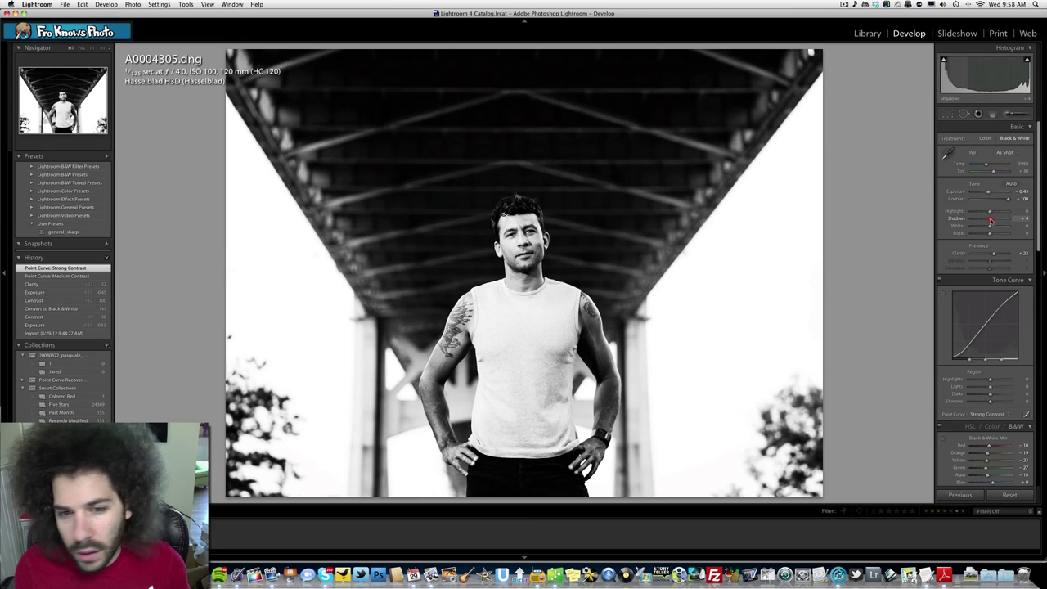
left_click_drag(989, 219, 990, 219)
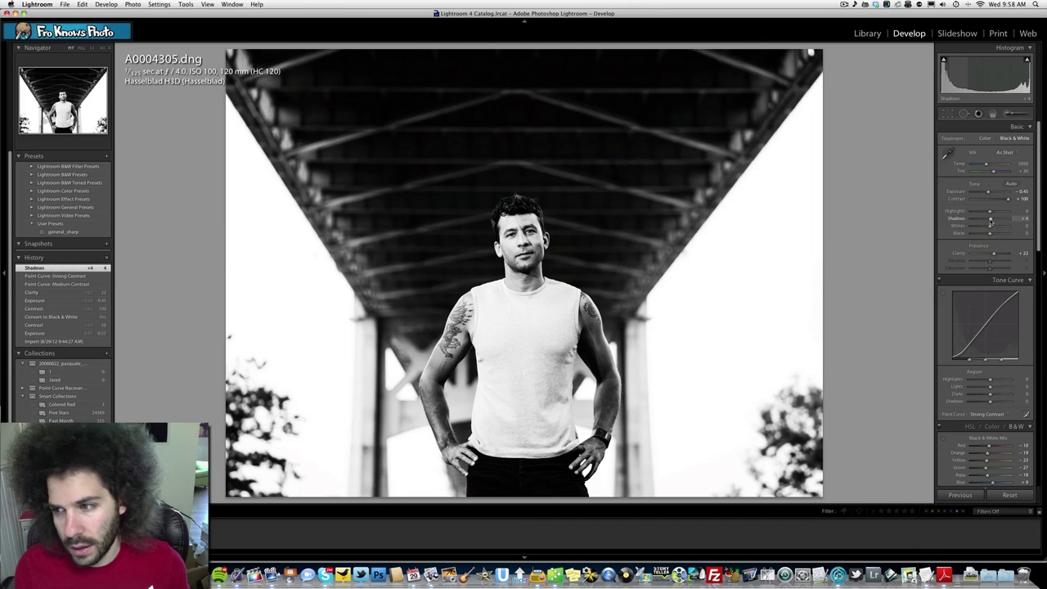
Step: Start cropping the photo and set a custom aspect ratio of 2 x 3
left_click(949, 116)
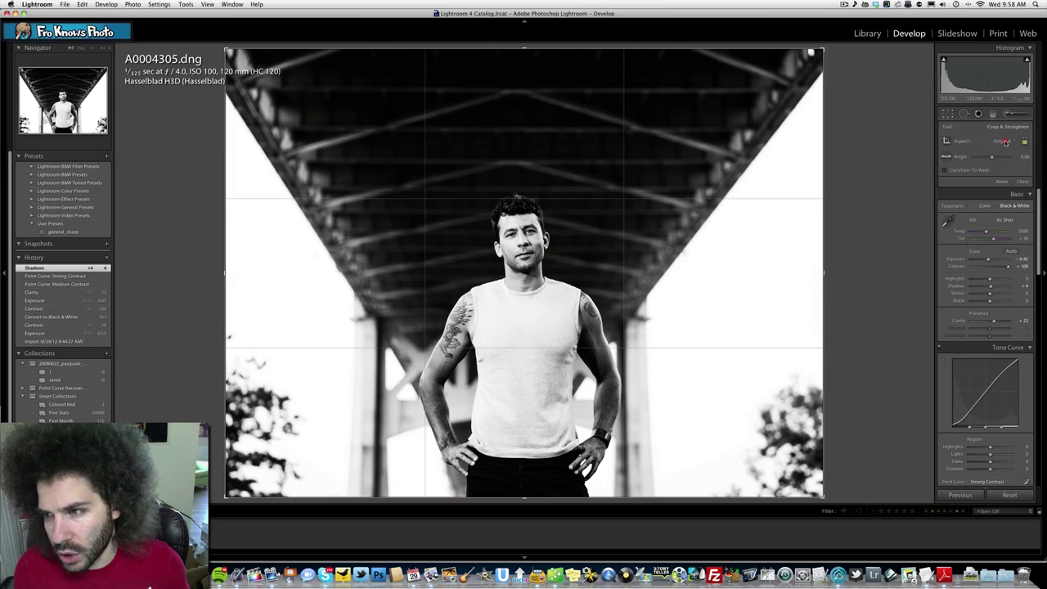
left_click(1003, 141)
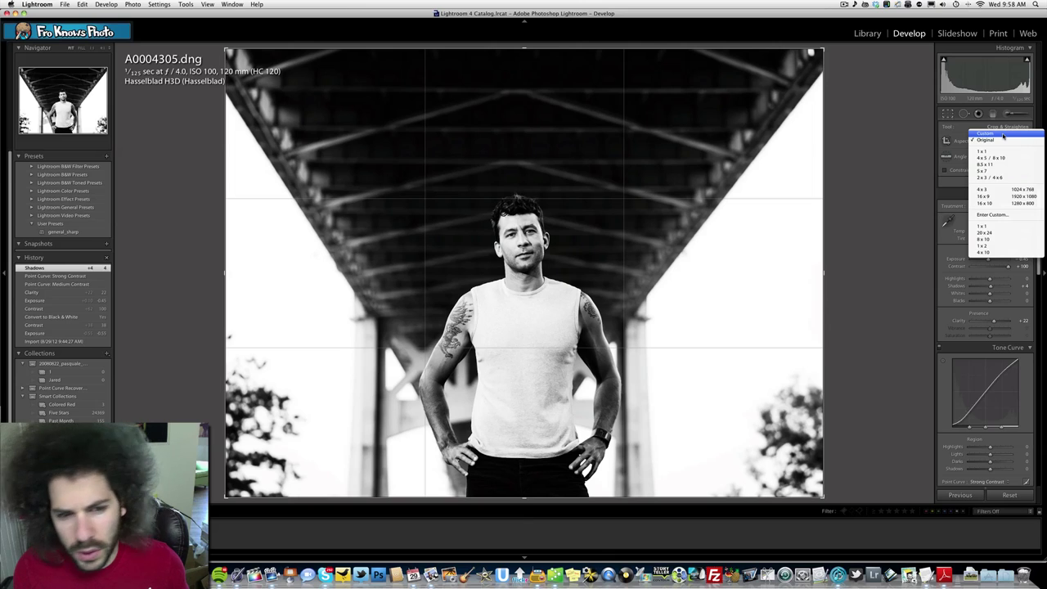
left_click(1003, 134)
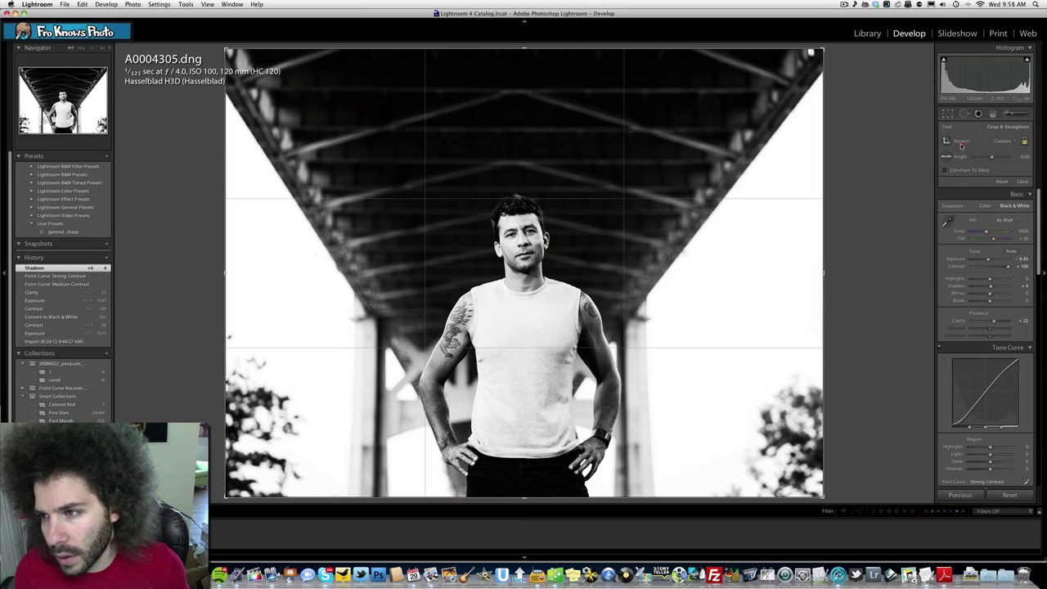
left_click(1001, 141)
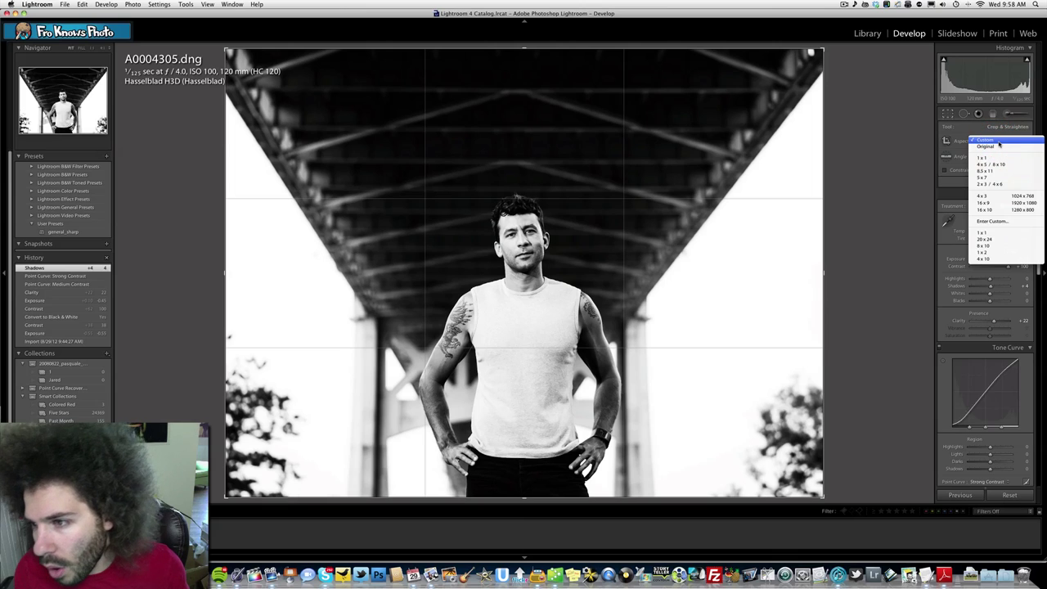
left_click(992, 221)
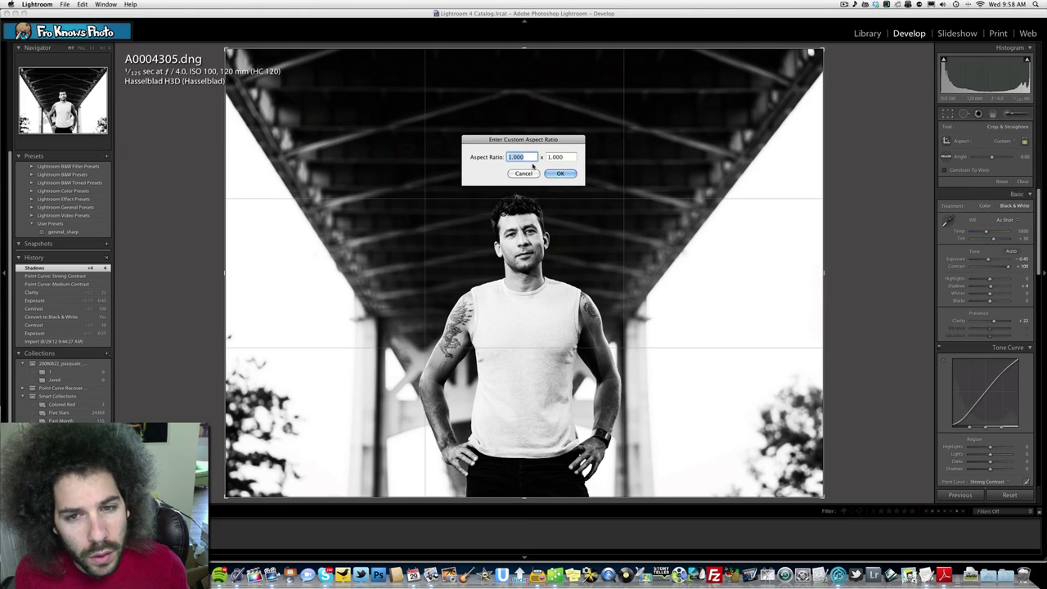
type("2")
key("Tab")
type("3")
left_click(560, 173)
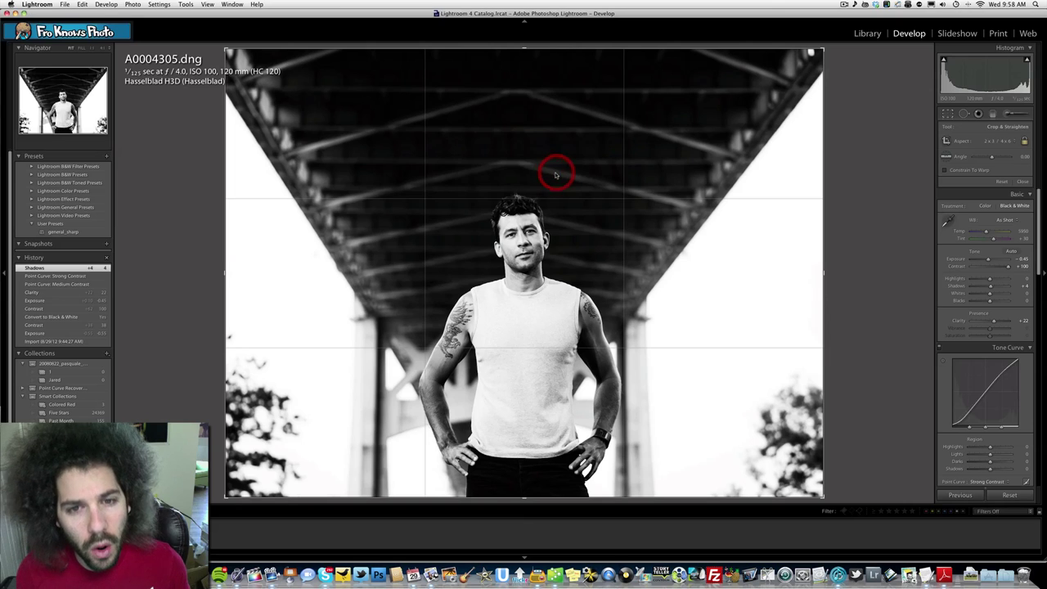
Step: Try a vertical crop around the man, and a wider horizontal crop centered on him under the bridge
left_click_drag(822, 74, 713, 58)
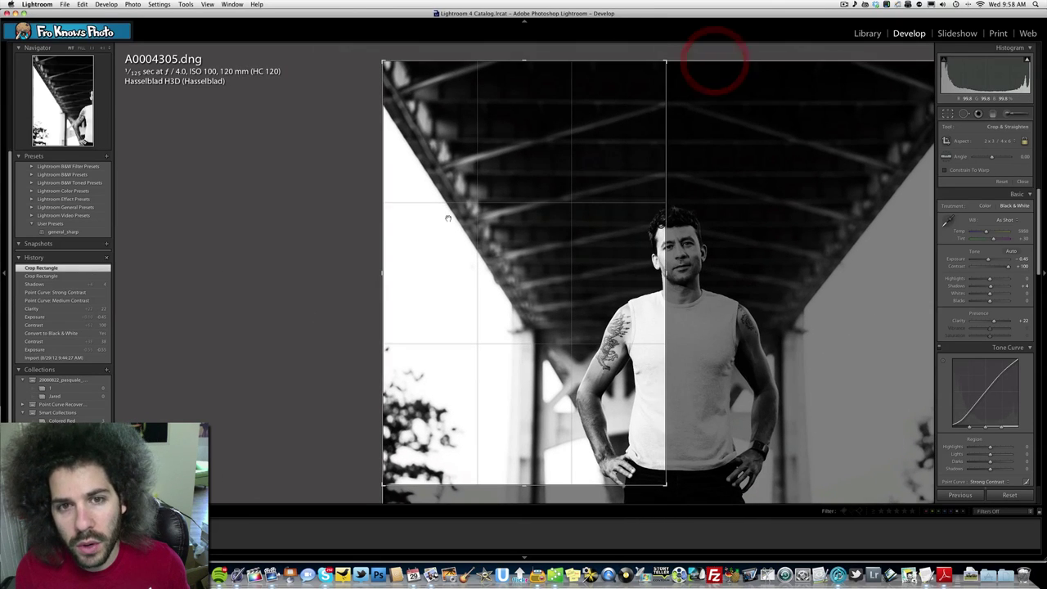
left_click_drag(442, 115, 482, 203)
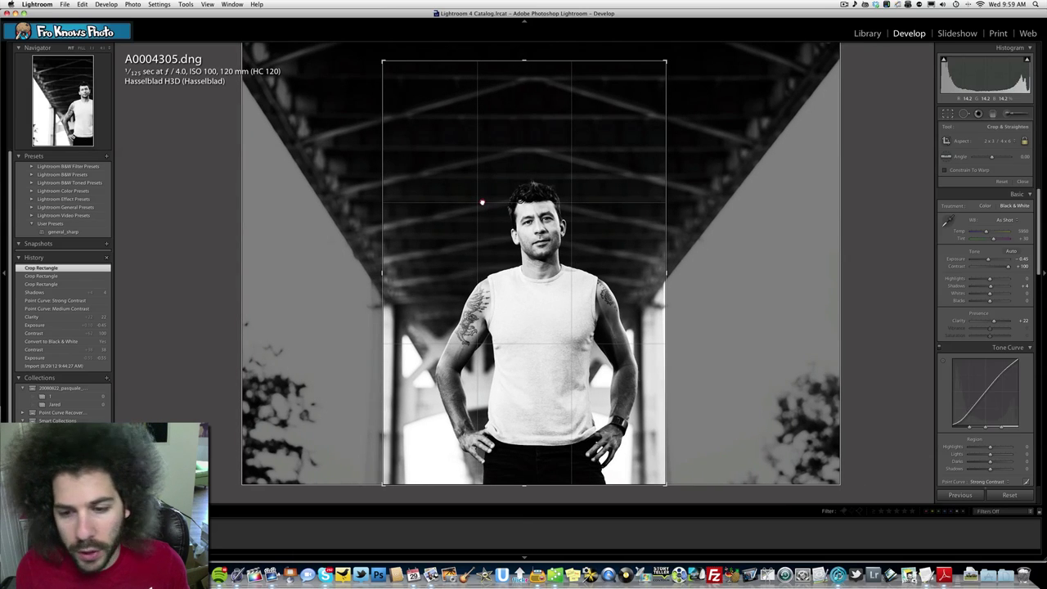
left_click_drag(482, 202, 498, 198)
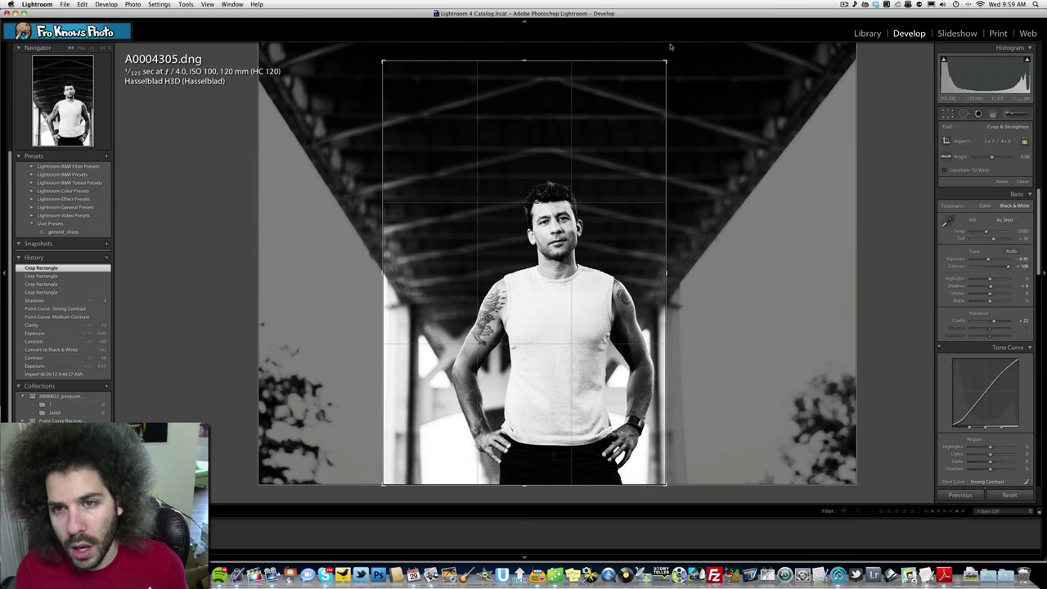
left_click_drag(671, 60, 766, 86)
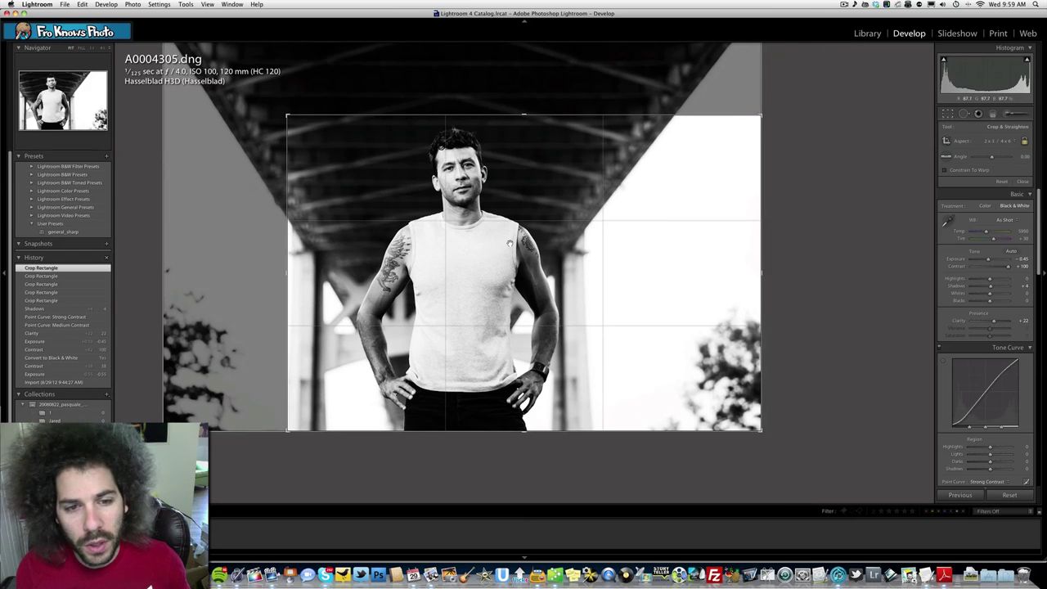
left_click_drag(560, 227, 545, 222)
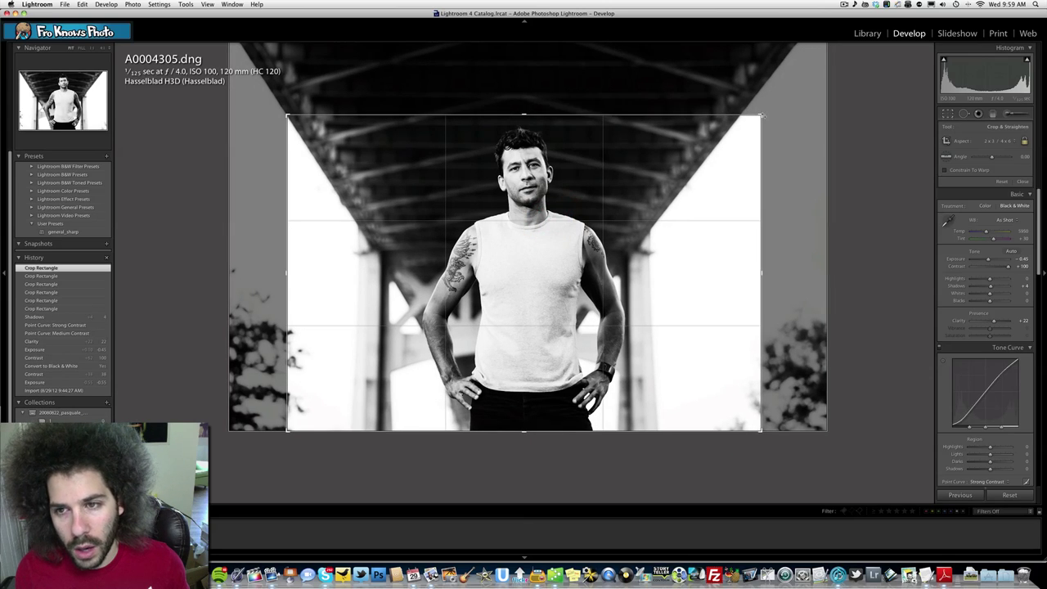
Step: Crop the photo to a tight vertical frame centered on the man, from just above his head to below his waist
left_click_drag(760, 114, 679, 90)
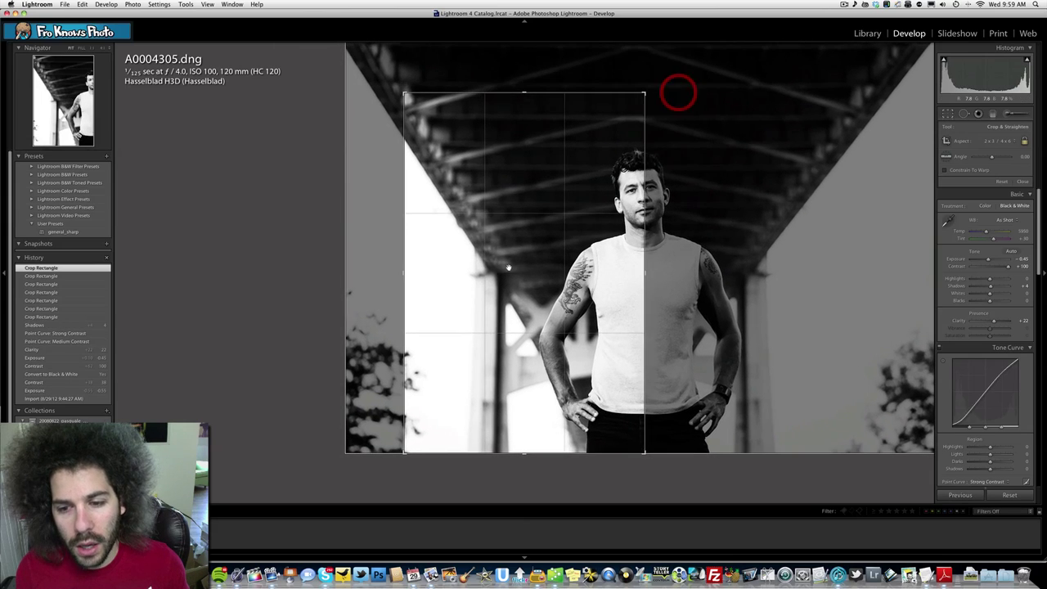
left_click_drag(508, 267, 458, 267)
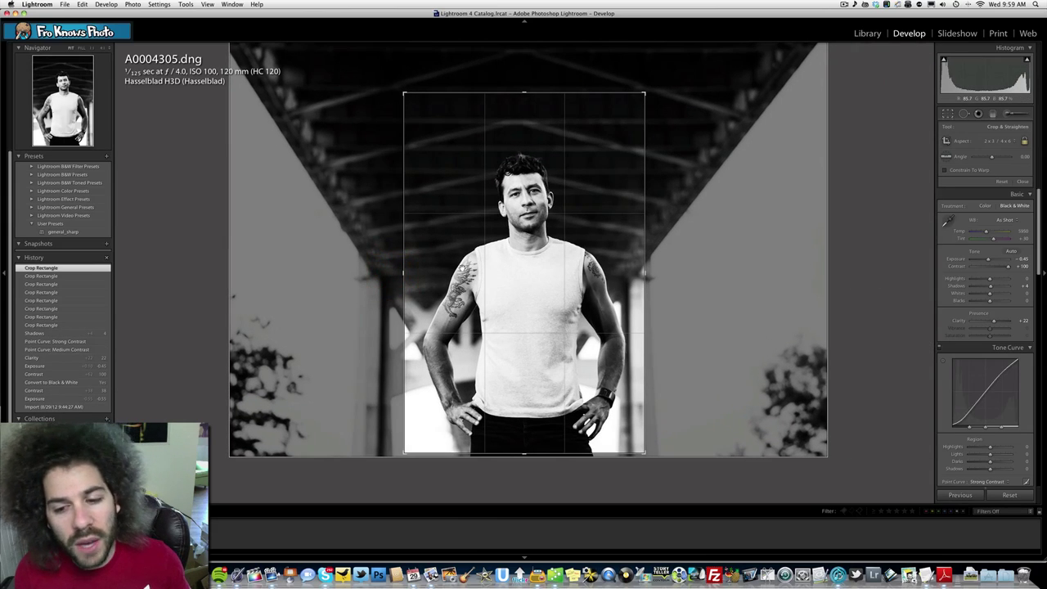
left_click_drag(493, 315, 509, 304)
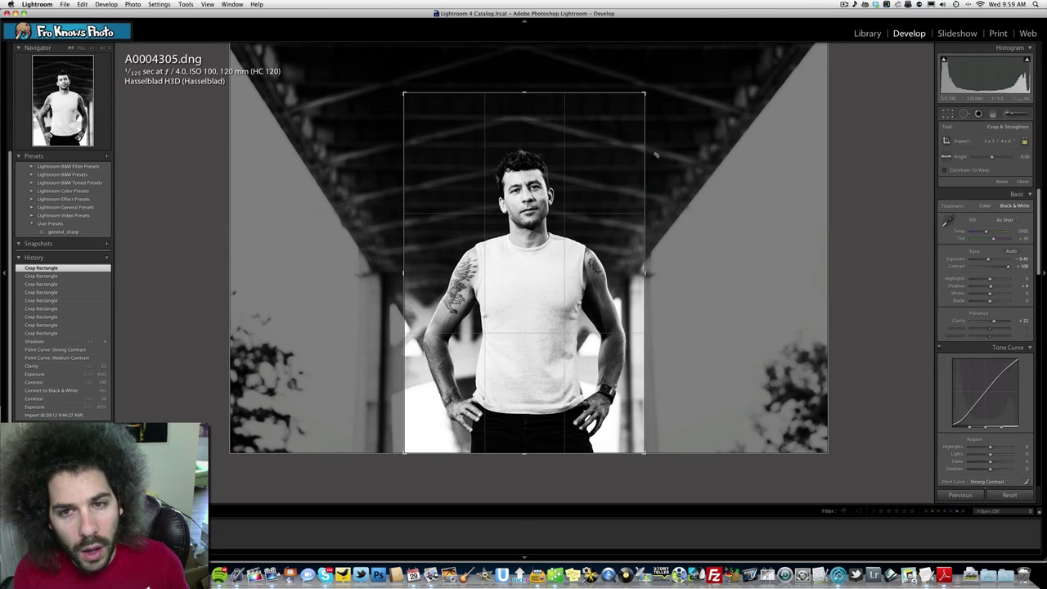
left_click_drag(648, 99, 643, 99)
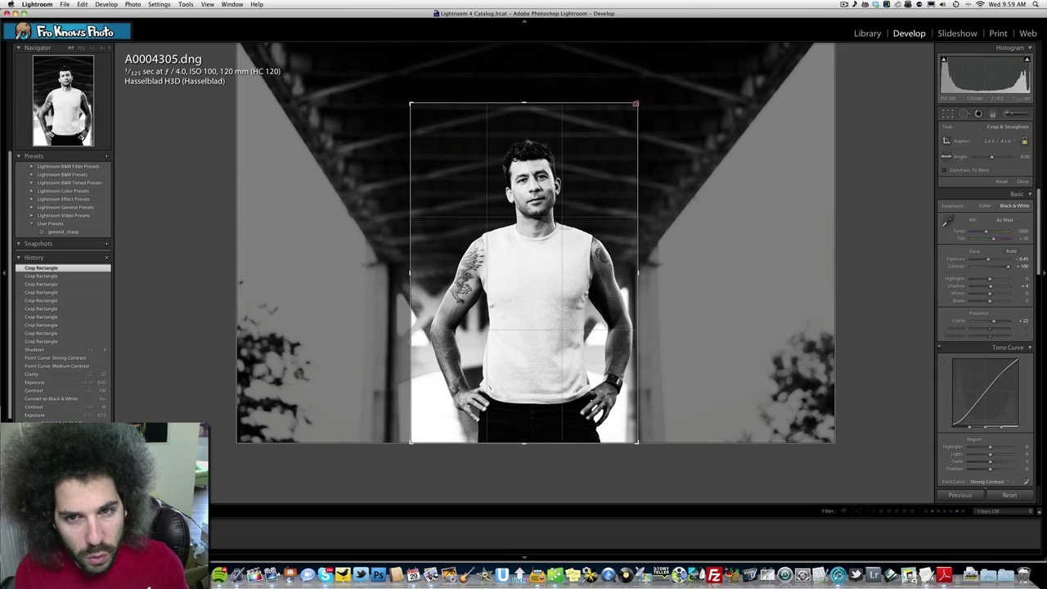
left_click_drag(557, 174, 550, 171)
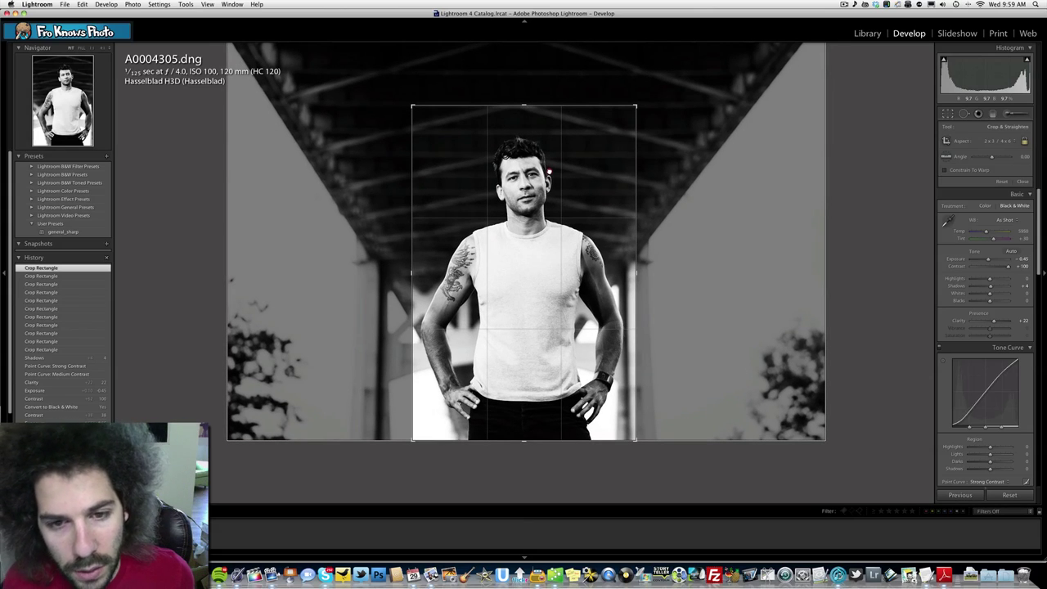
left_click(548, 172)
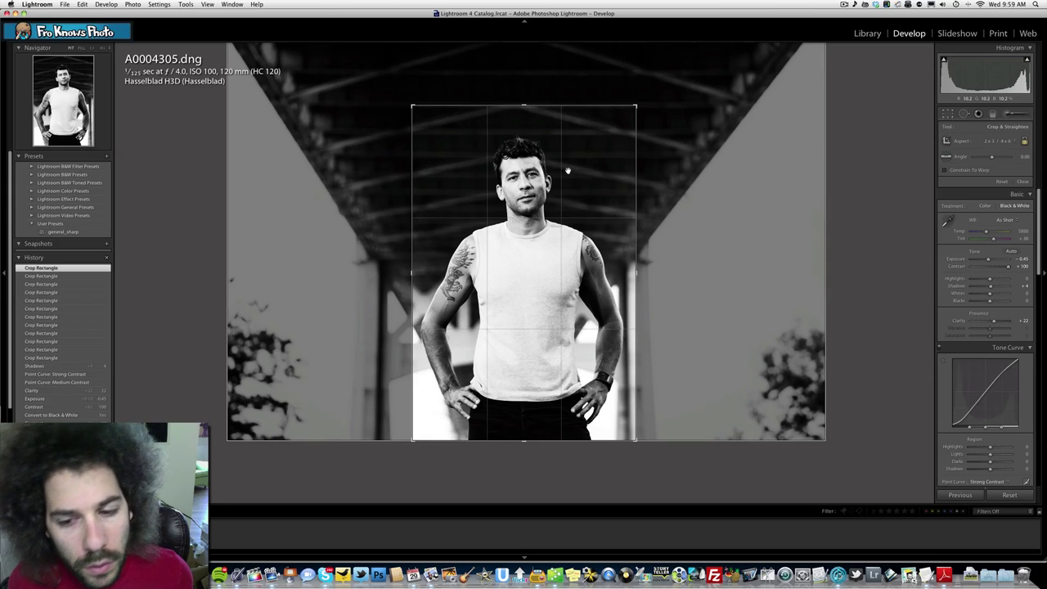
left_click_drag(577, 172, 567, 169)
key("Return")
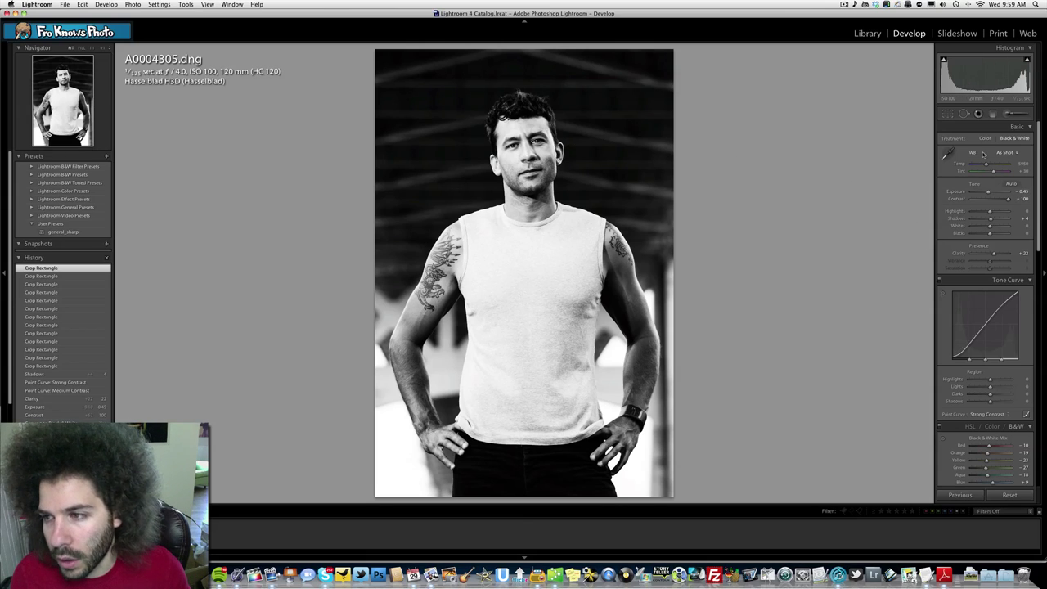
Step: Set Temp to 6778 and Whites to +18, and inspect the tattooed arm, neck and face up close
left_click_drag(986, 164, 989, 166)
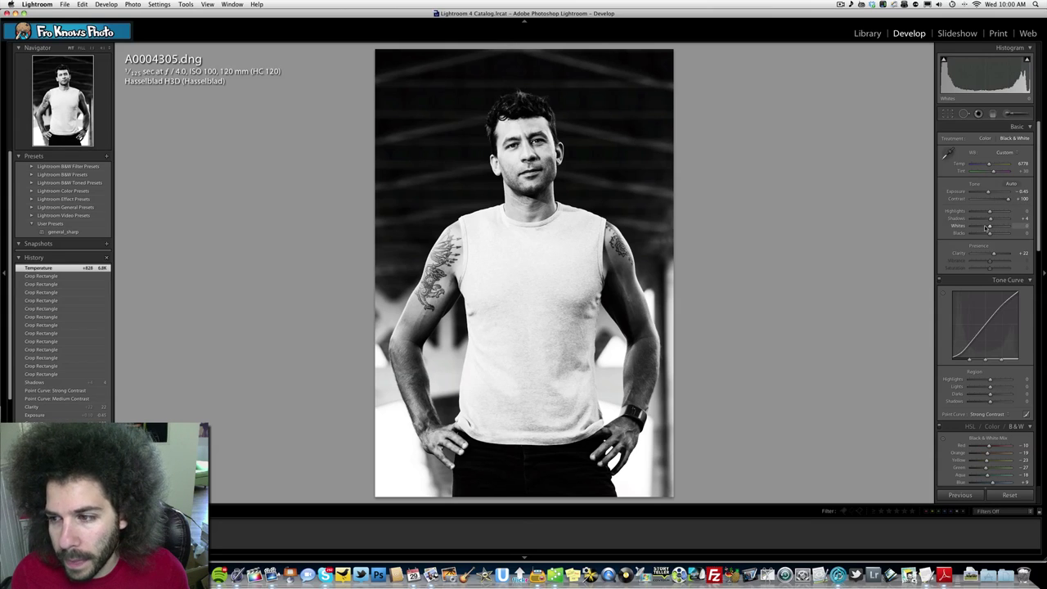
left_click_drag(984, 228, 991, 227)
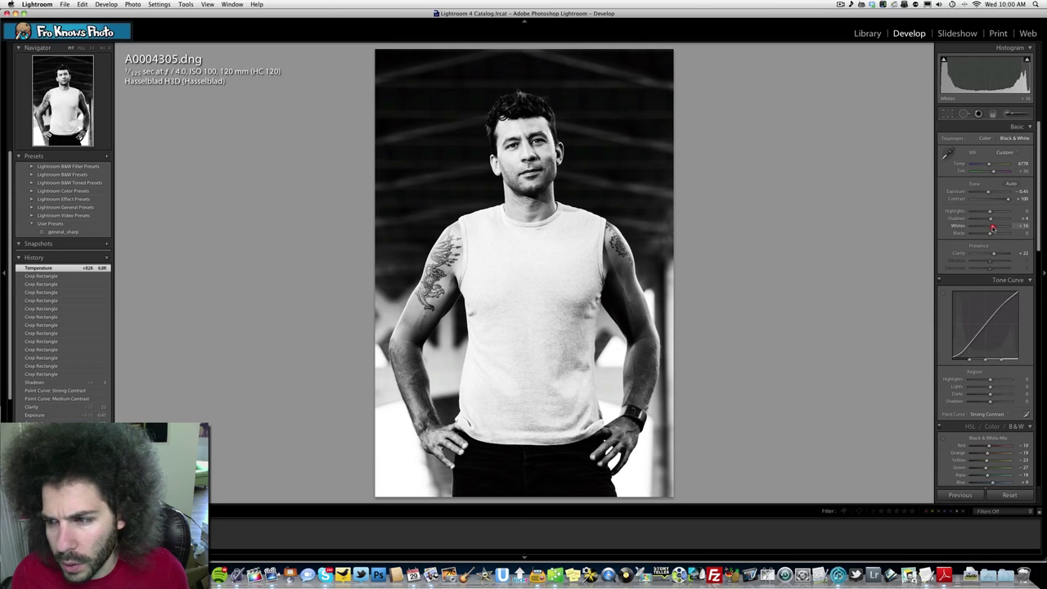
left_click_drag(992, 228, 990, 235)
key("super+z")
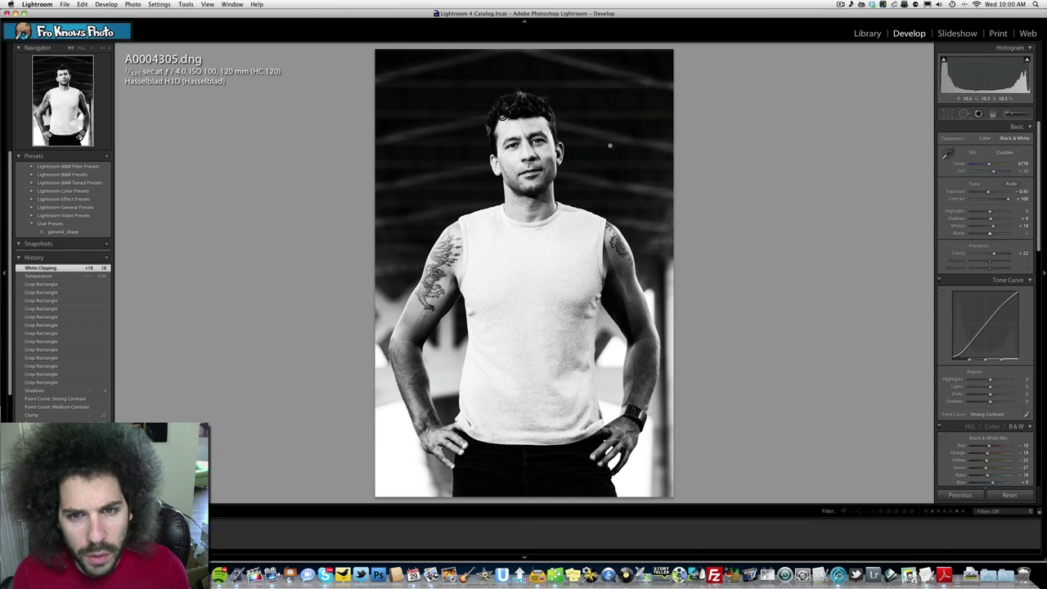
left_click(428, 274)
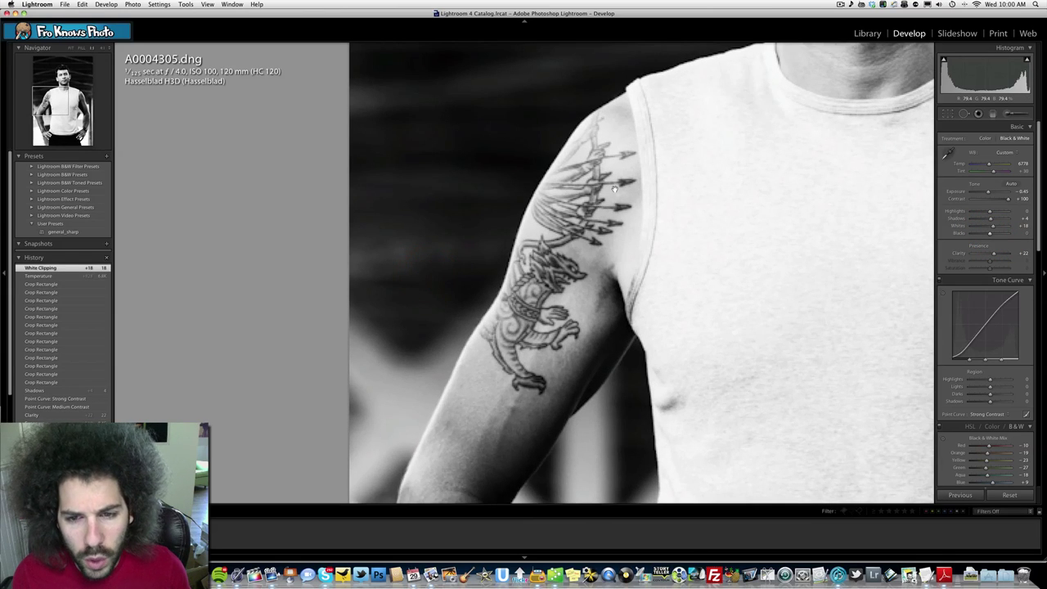
left_click(502, 286)
left_click(577, 252)
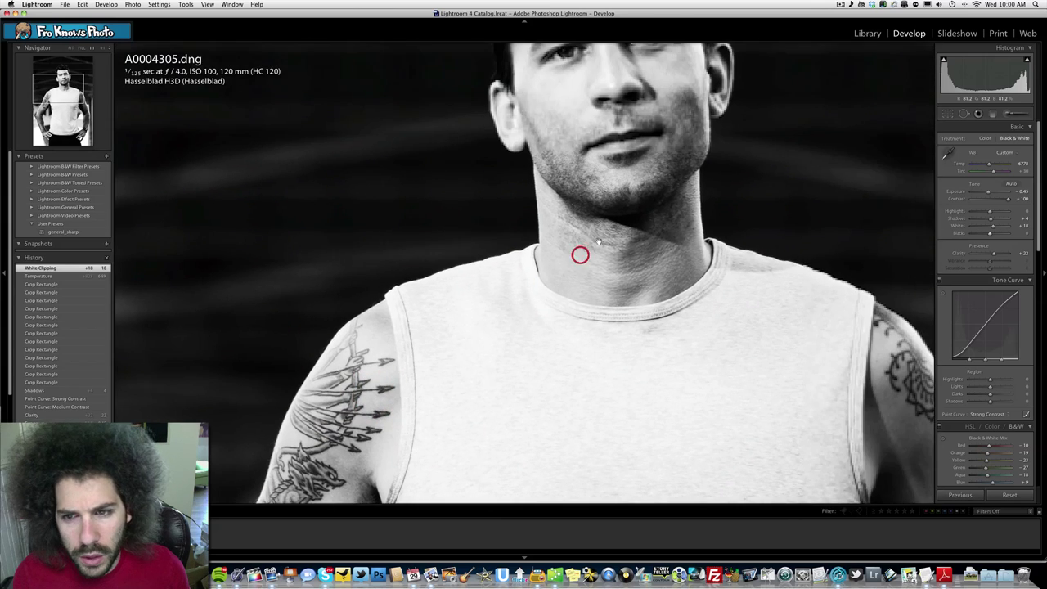
left_click(626, 319)
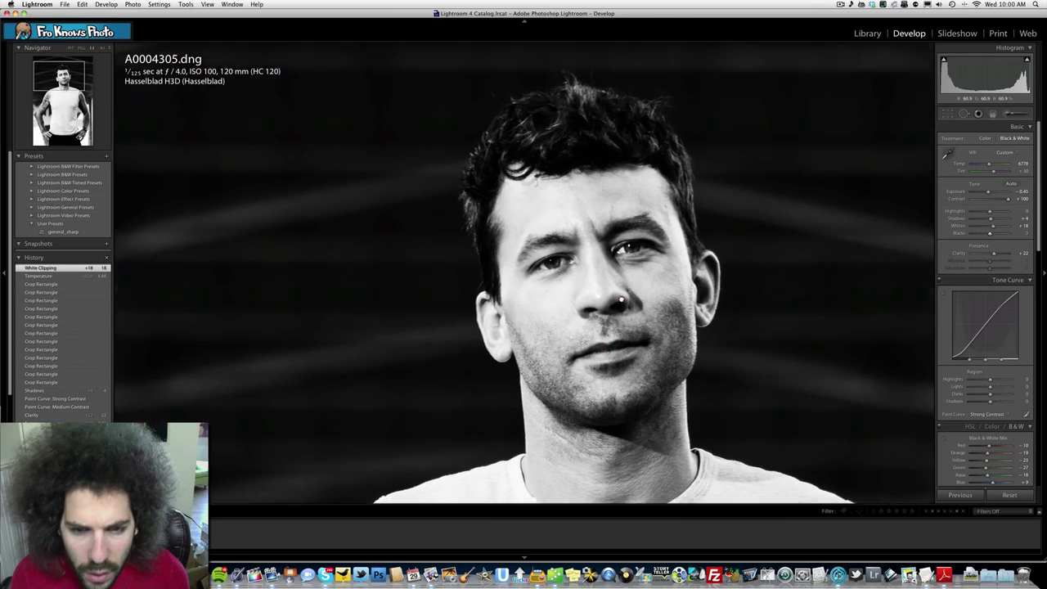
left_click(621, 293)
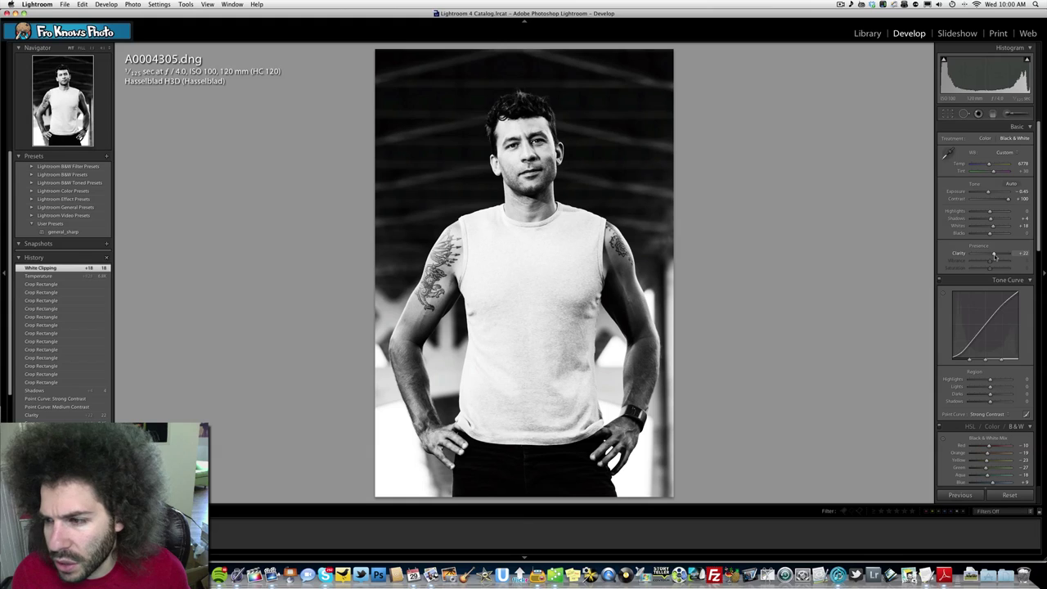
Step: Set Highlights to +49 and the point curve to Linear
left_click_drag(994, 256, 996, 248)
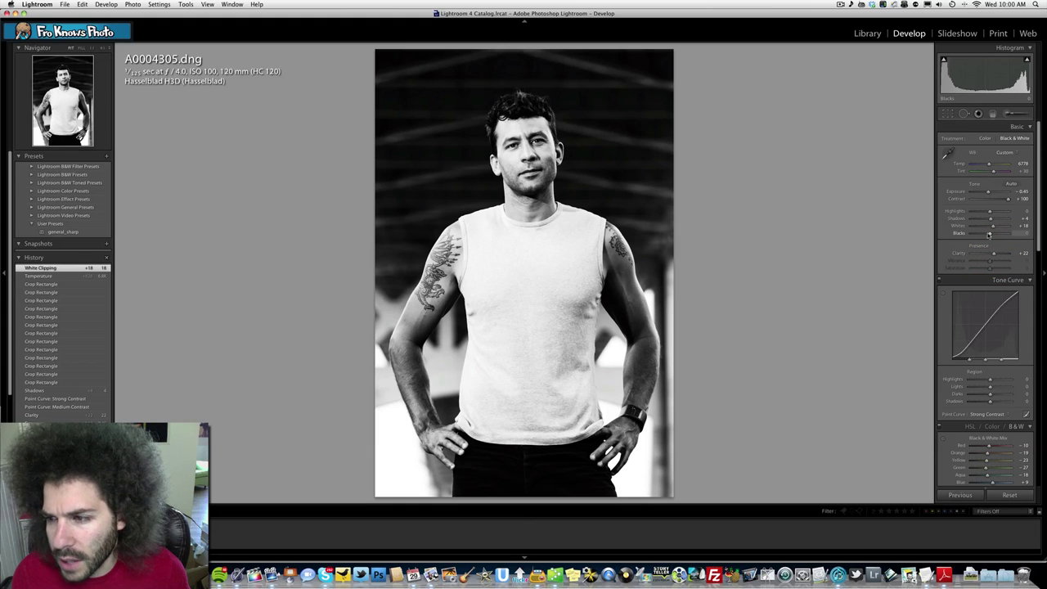
left_click_drag(991, 211, 1015, 212)
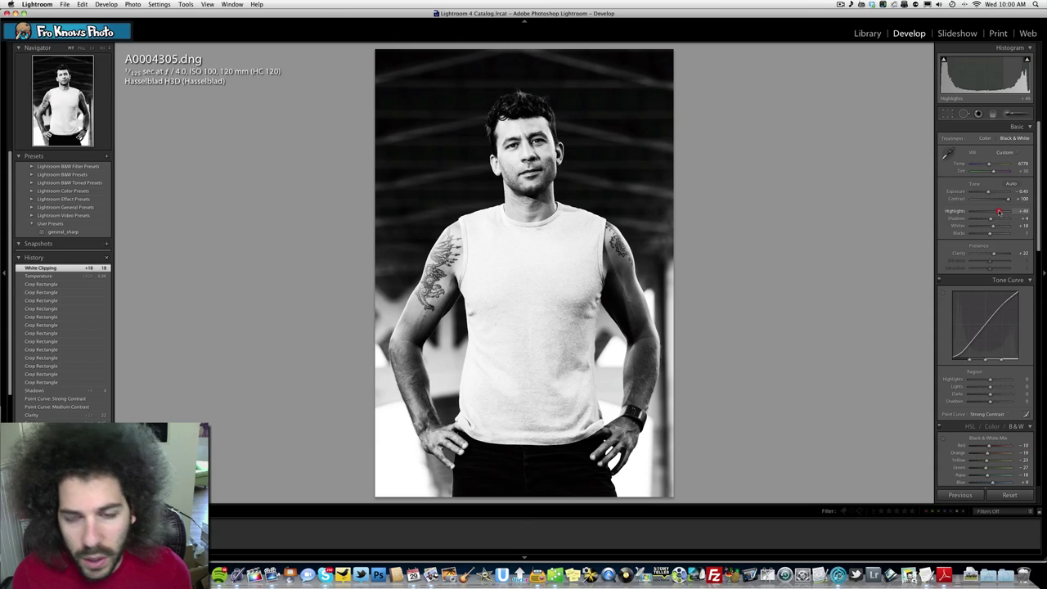
left_click_drag(999, 212, 999, 211)
left_click(988, 414)
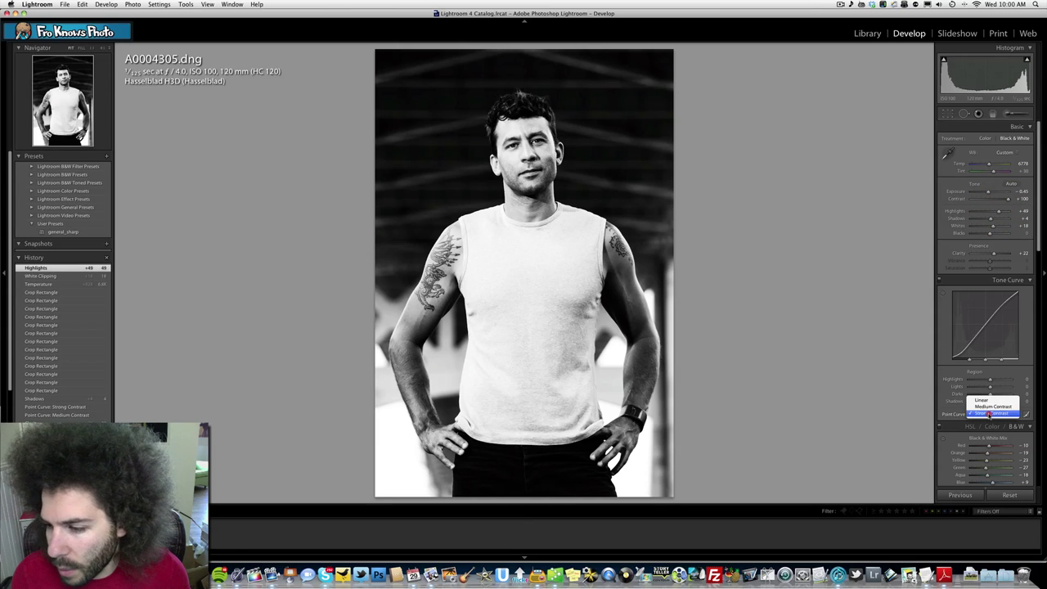
left_click(986, 400)
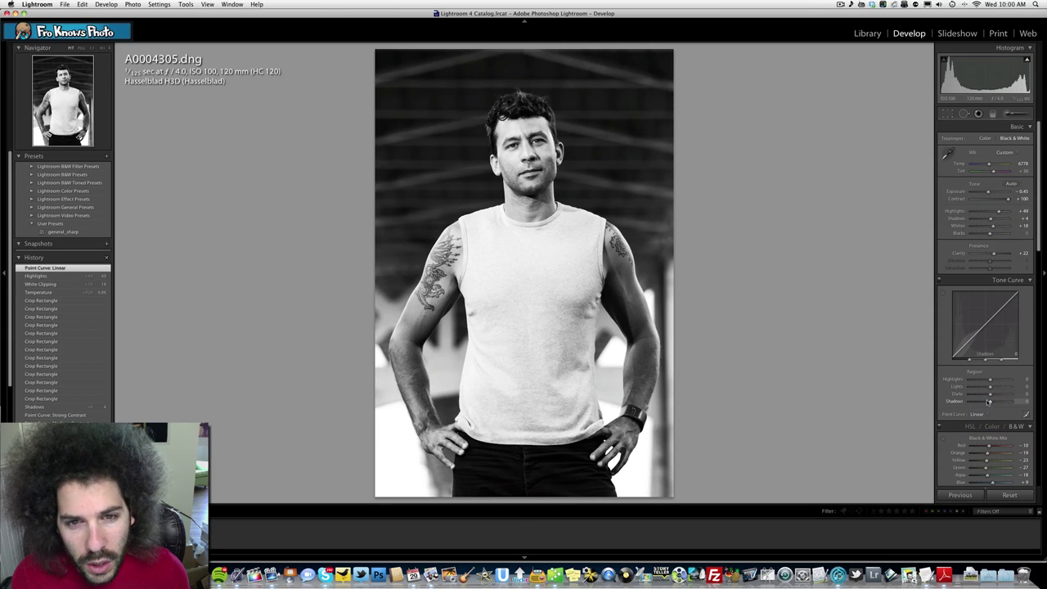
Step: Try the Medium Contrast point curve on the tightly cropped portrait and settle on Strong Contrast
left_click(989, 415)
left_click(986, 420)
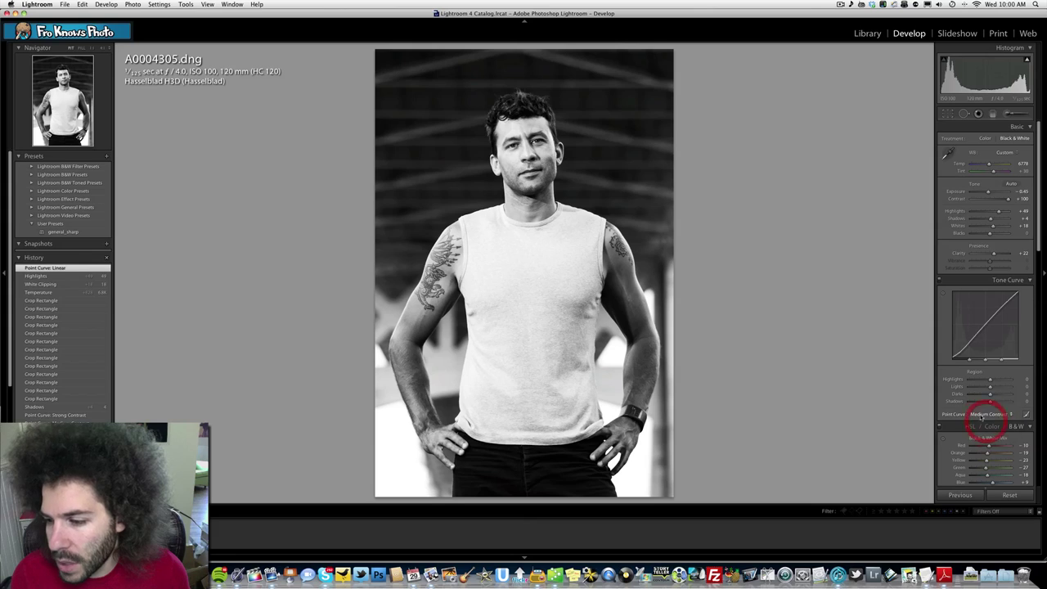
left_click(980, 414)
left_click(981, 420)
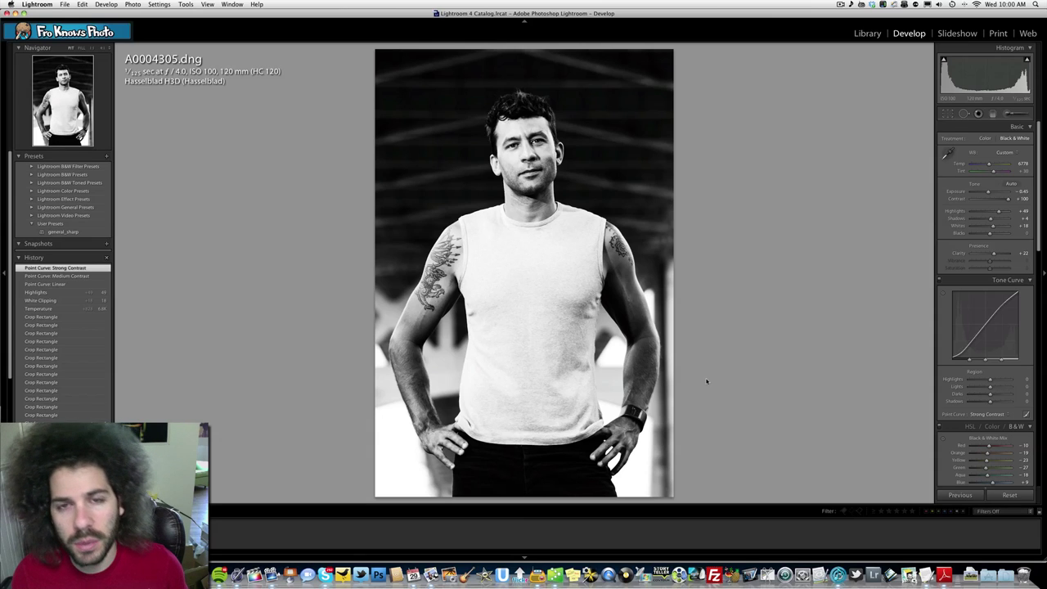
left_click(840, 4)
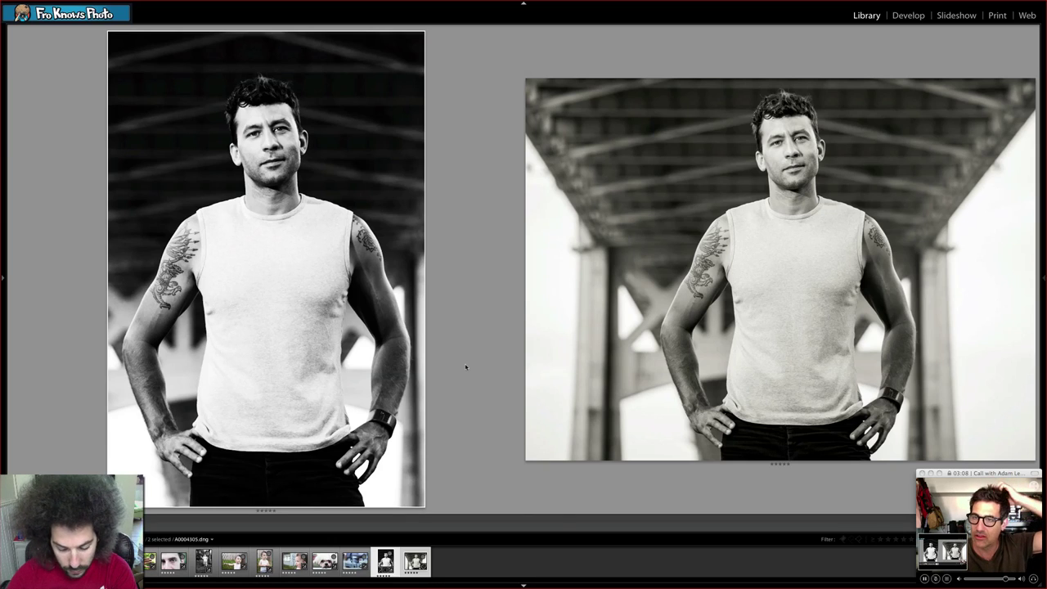
key("XF86AudioRaiseVolume")
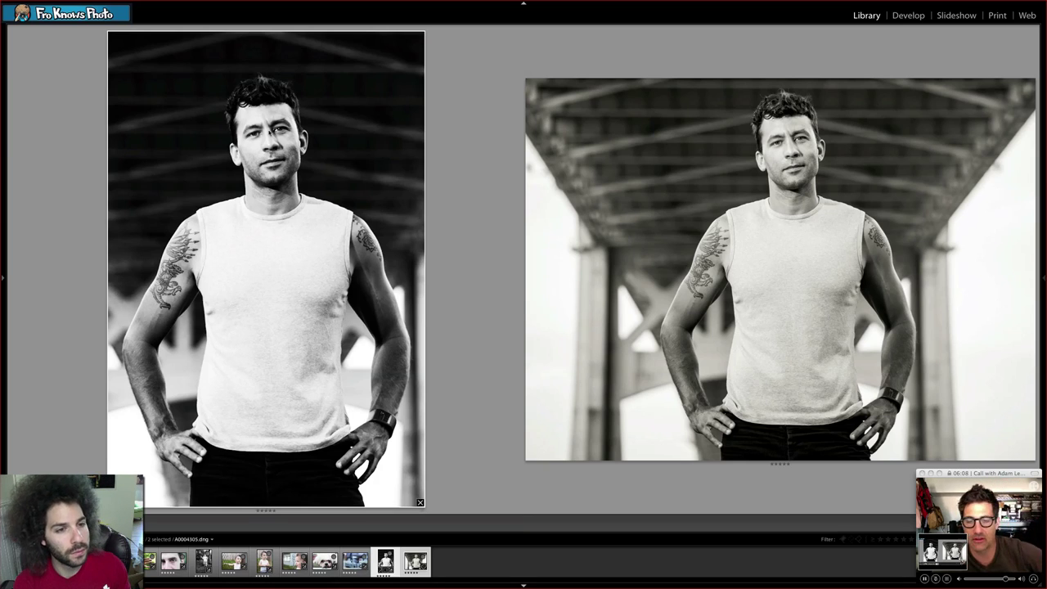
Step: Examine the man's face up close in the high-contrast vertical crop and the toned horizontal version, and compare both photos side by side
double_click(392, 111)
left_click(528, 133)
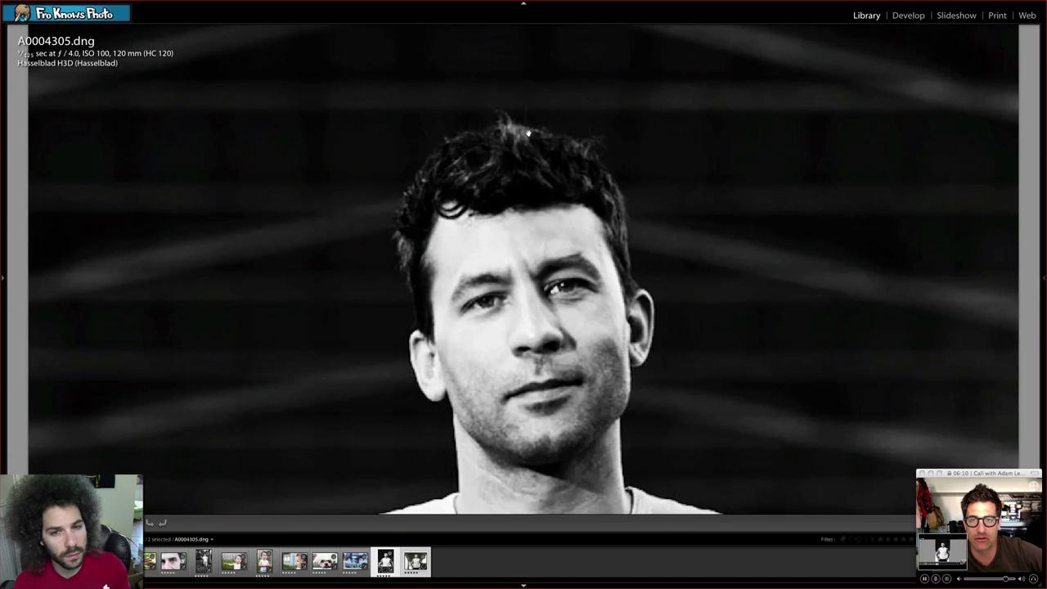
left_click(516, 224)
key("c")
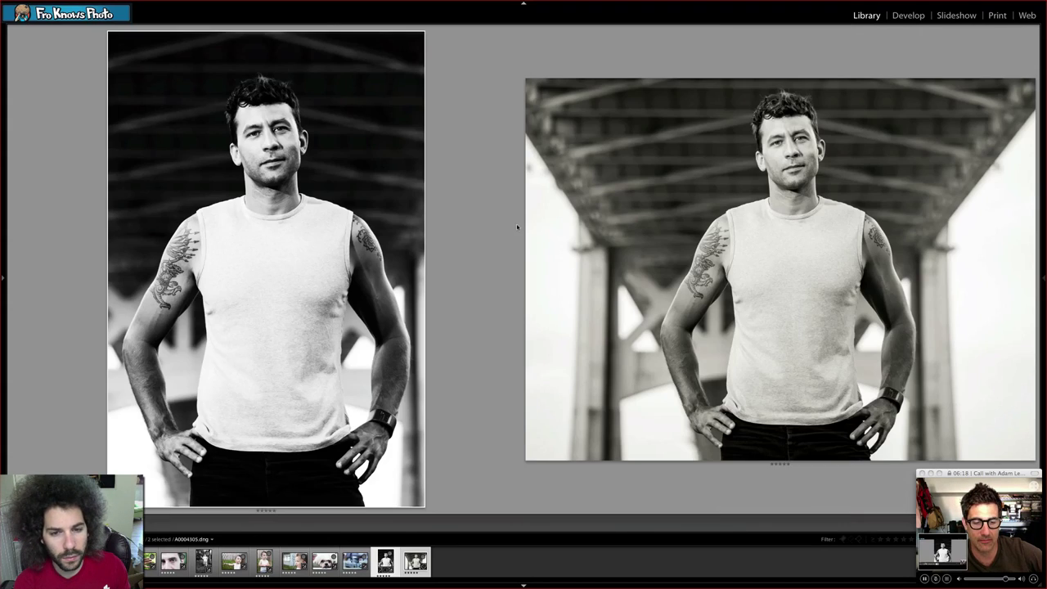
key("z")
left_click_drag(604, 130, 592, 368)
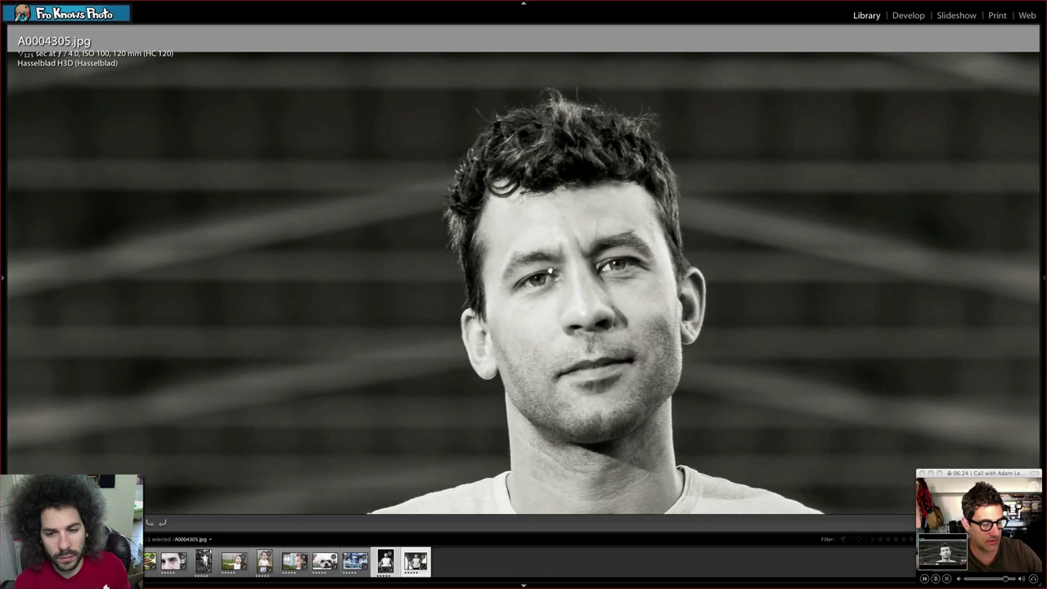
left_click(562, 237)
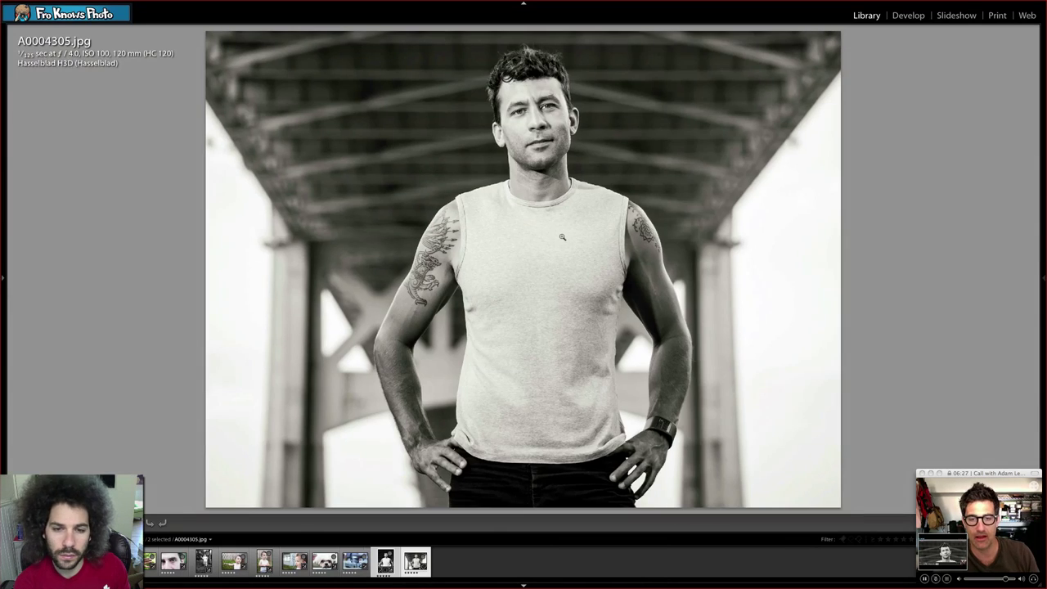
key("n")
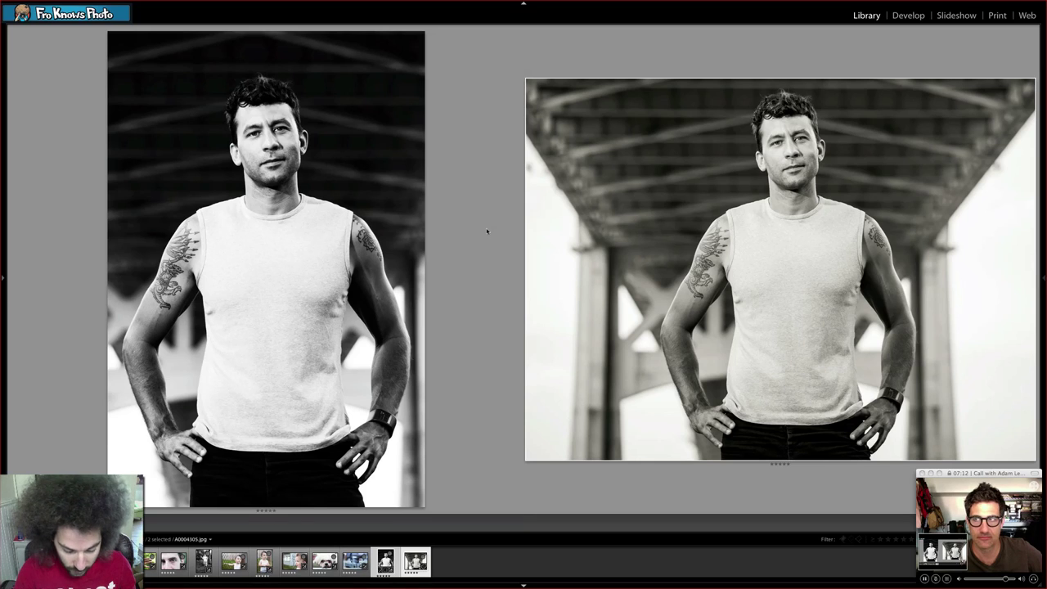
Step: Leave the full-screen view of the photo comparison and stop the screen recording
key("super+alt+f")
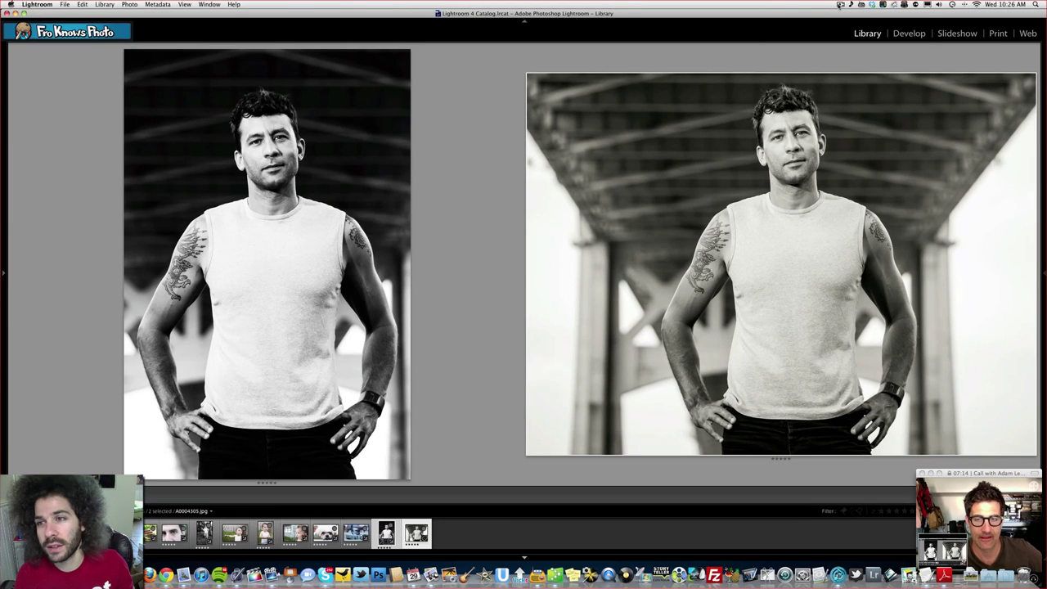
left_click(840, 4)
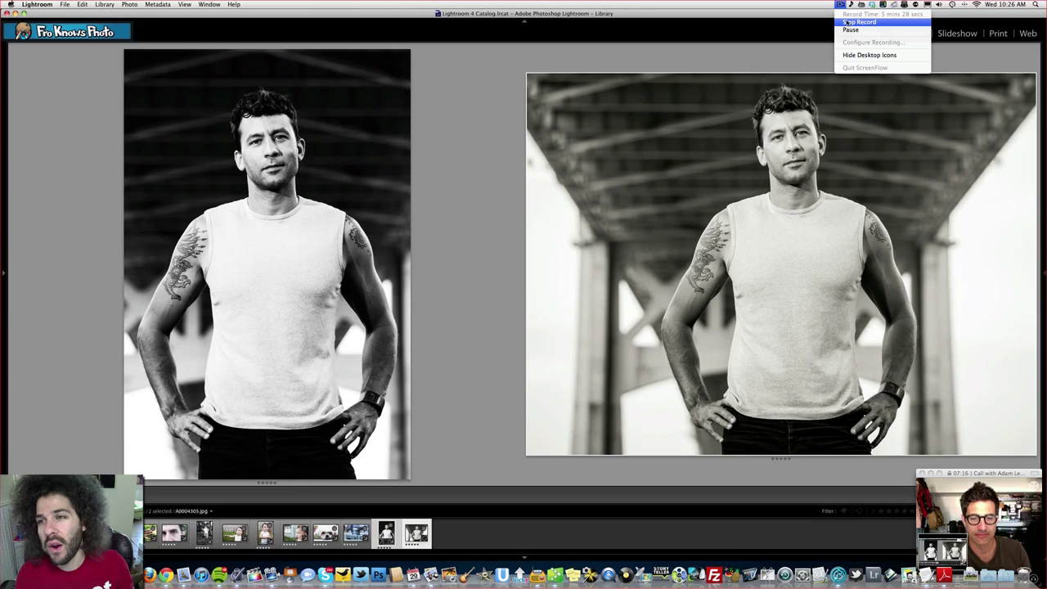
left_click(847, 23)
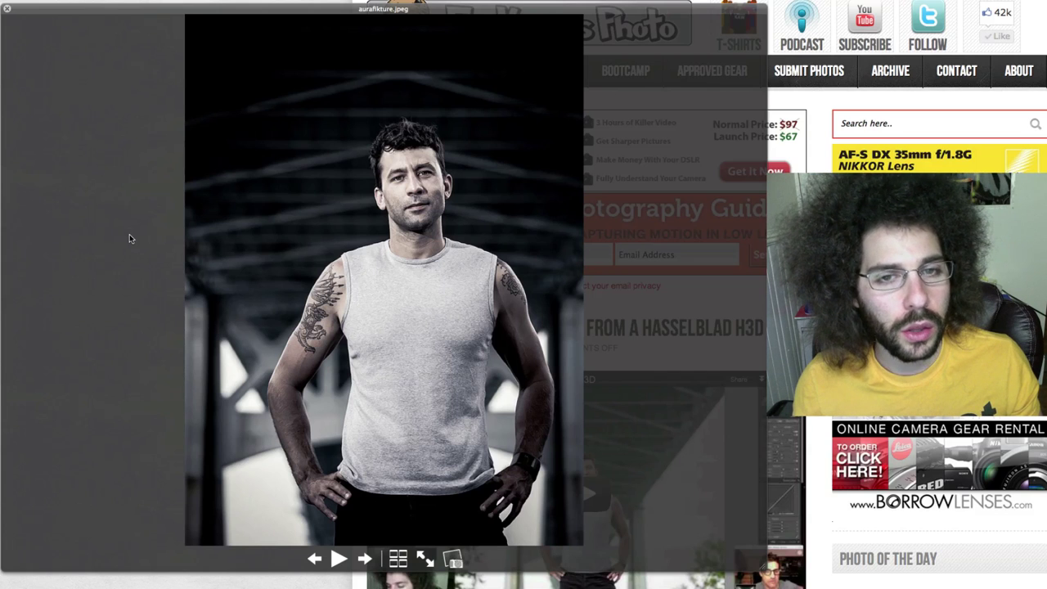
Step: Page through the submitted edits of the bridge portrait one by one, examining each version's crop and color treatment
key("Right")
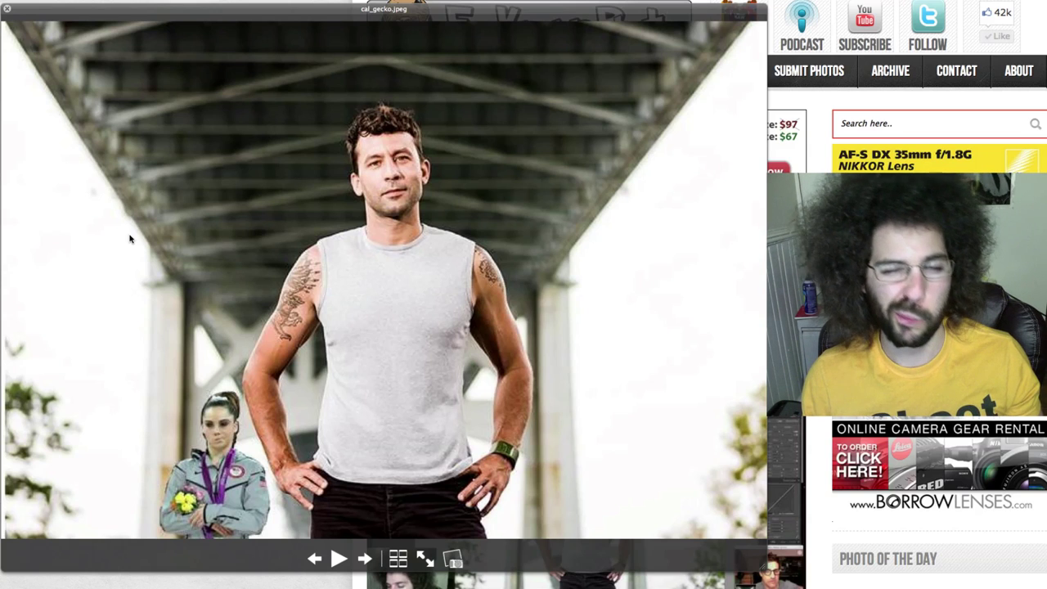
key("Right")
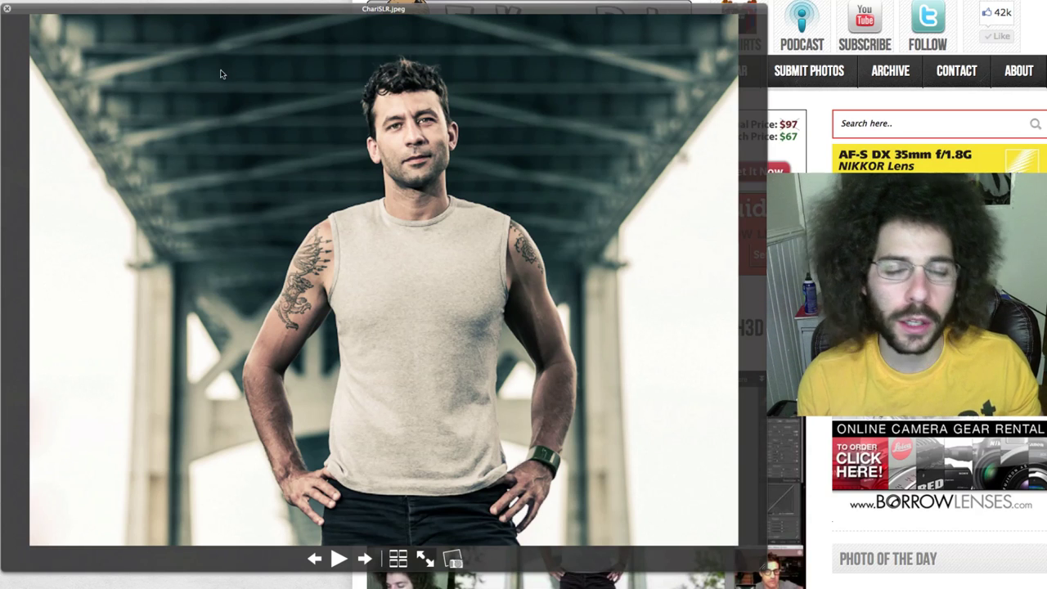
key("Right")
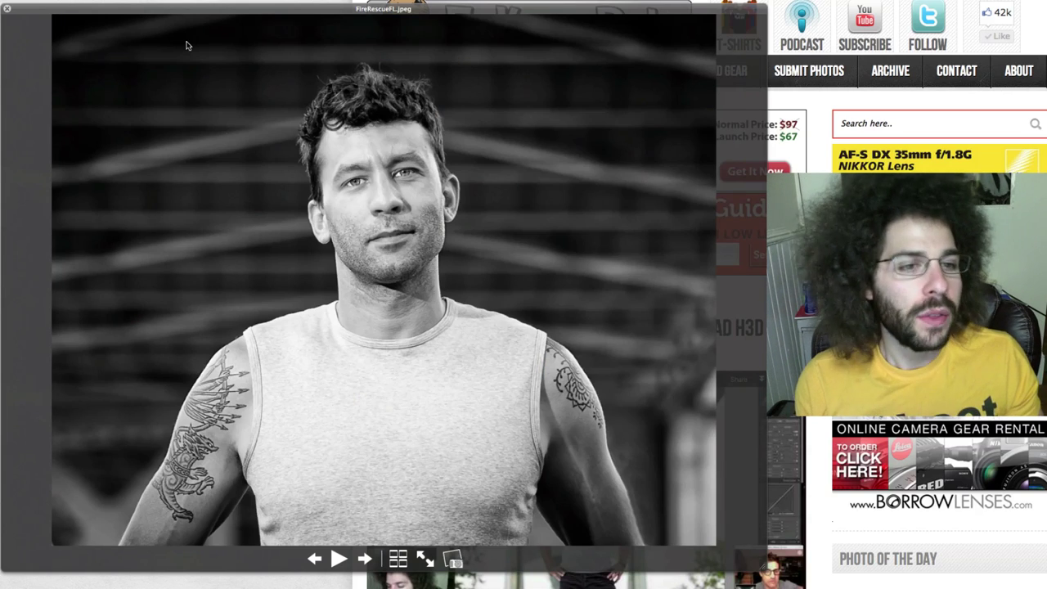